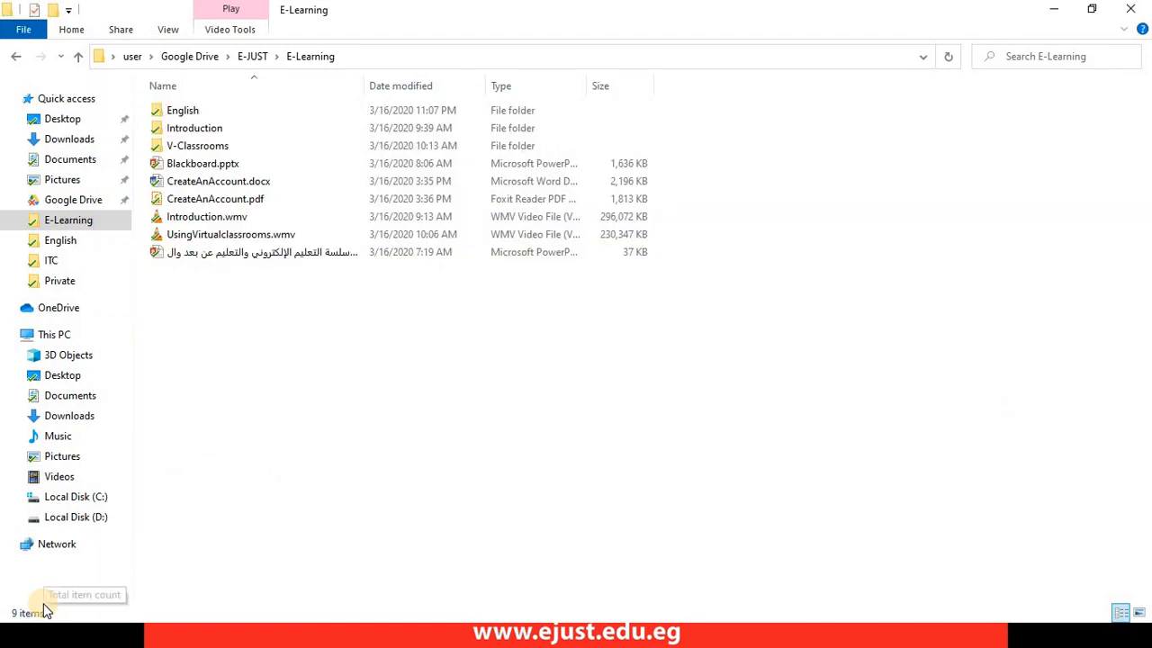
Step: Switch to Chrome and open the "Blackboard Coursesites.com LMS and Online Lectures" course from the course list
key(alt+Tab)
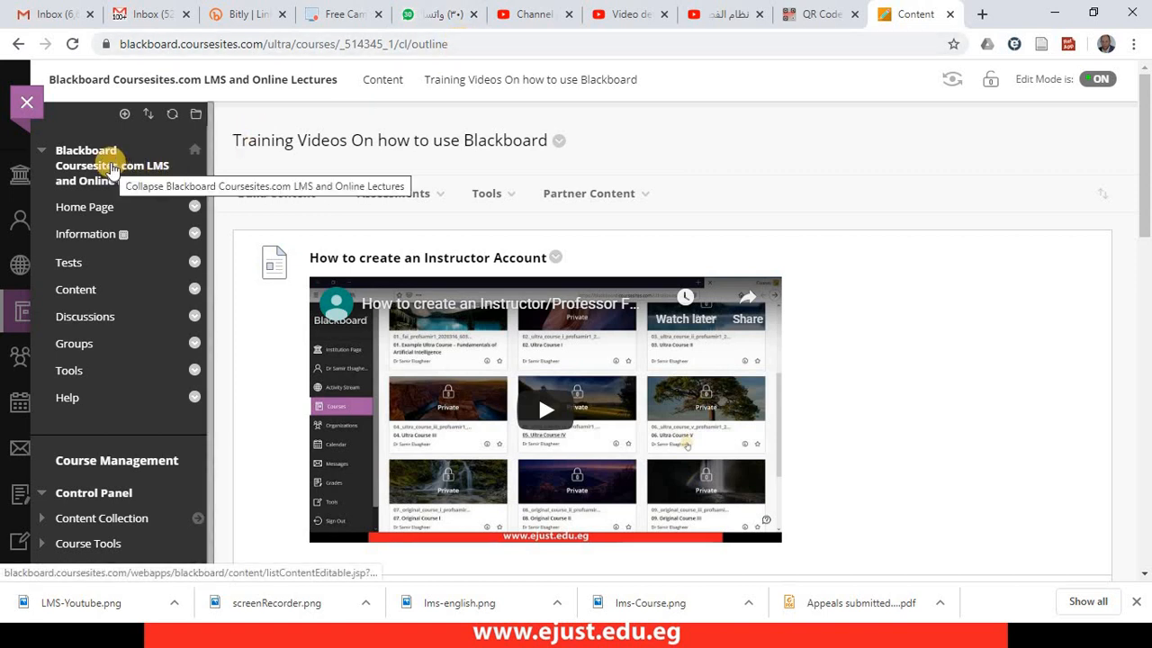
click(27, 104)
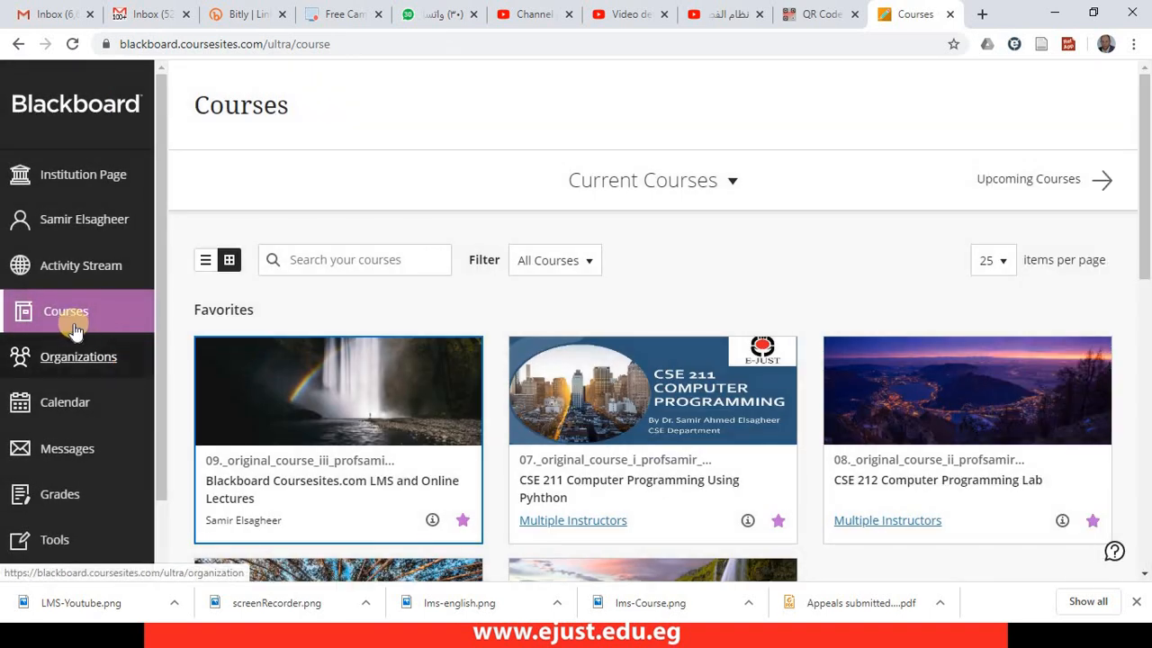
click(261, 478)
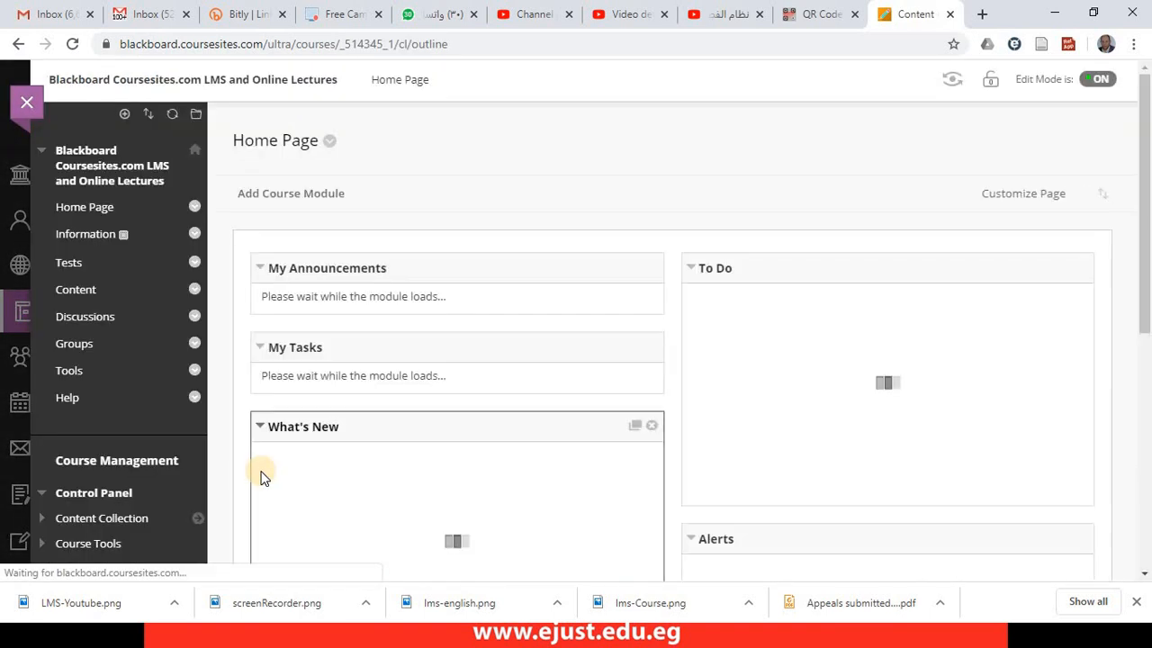
Step: Add a content area named "Virtual Classrooms", available to users, and place it directly below Information in the course menu
click(124, 114)
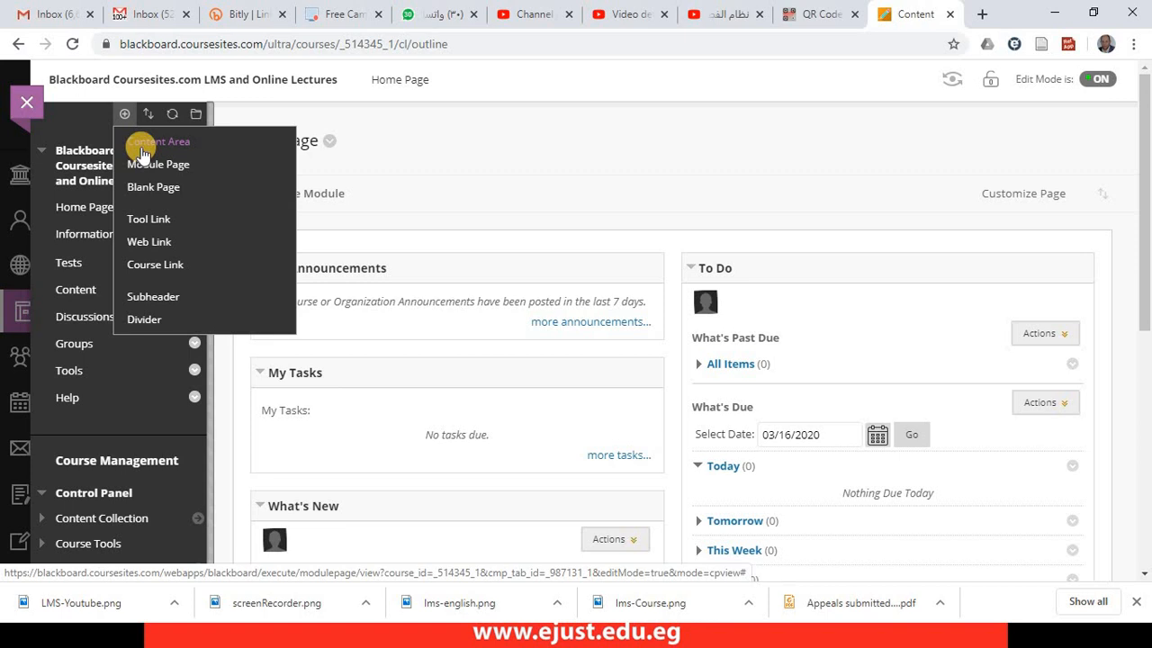
click(141, 151)
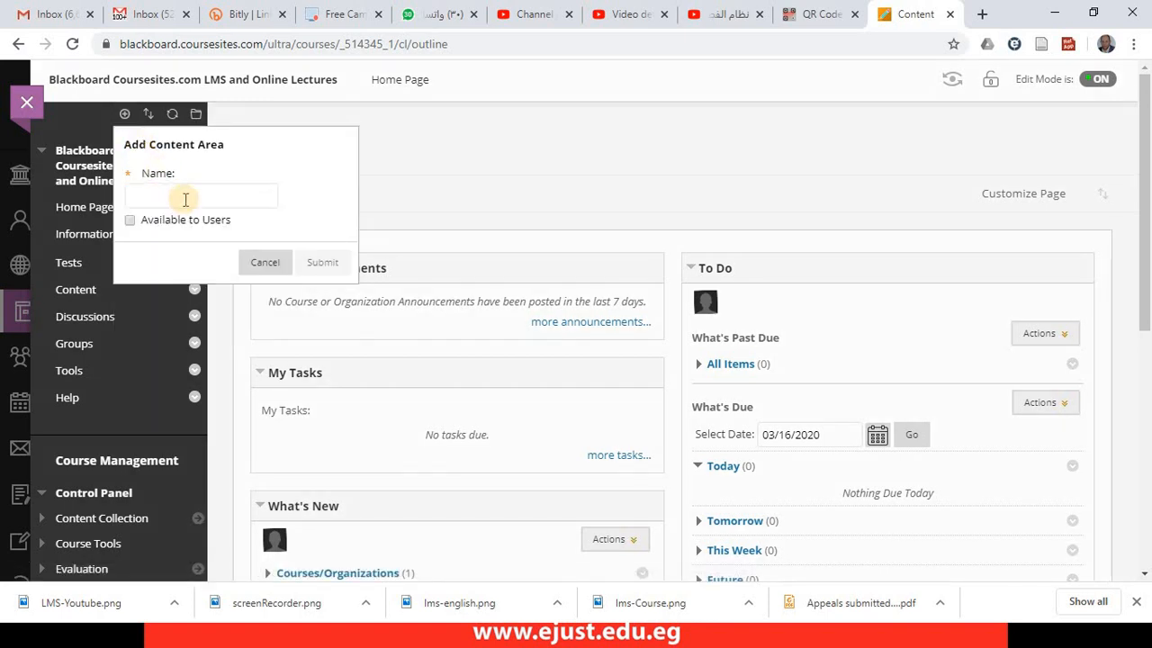
text(On)
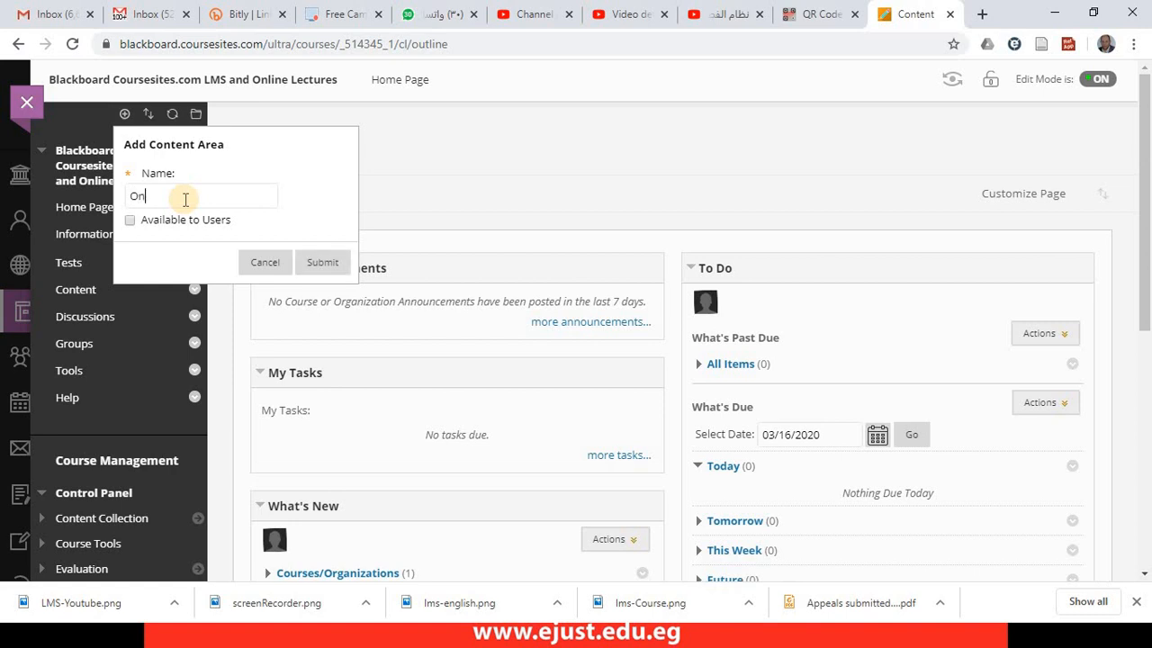
text(line Lectures)
click(186, 218)
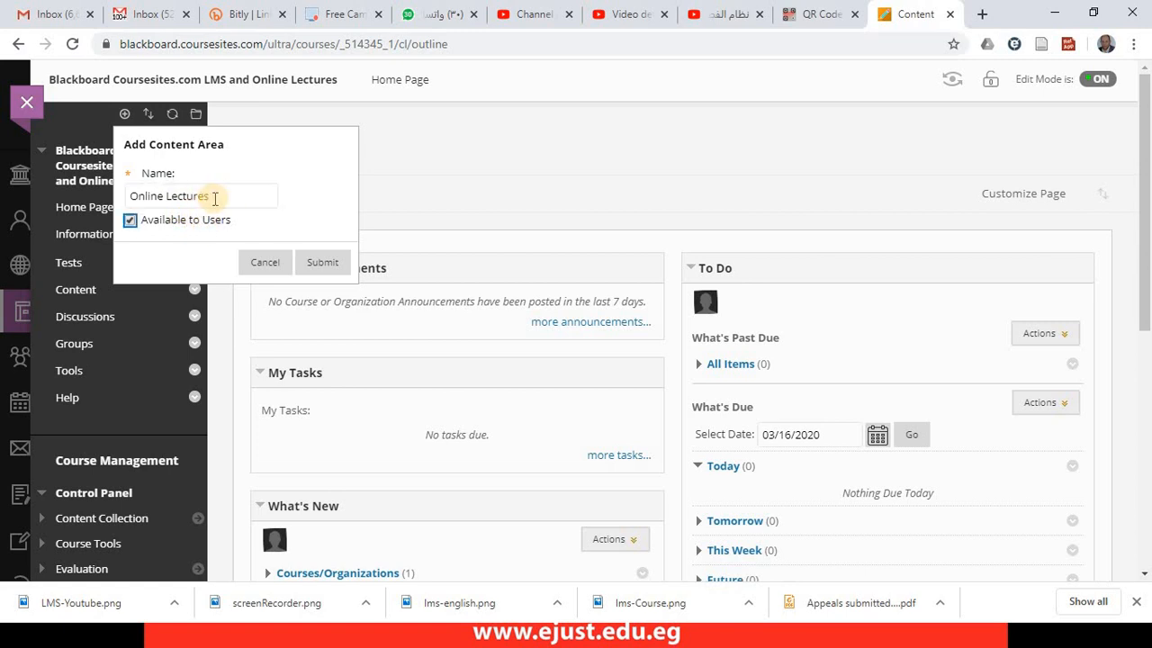
click(214, 198)
drag(214, 198, 121, 203)
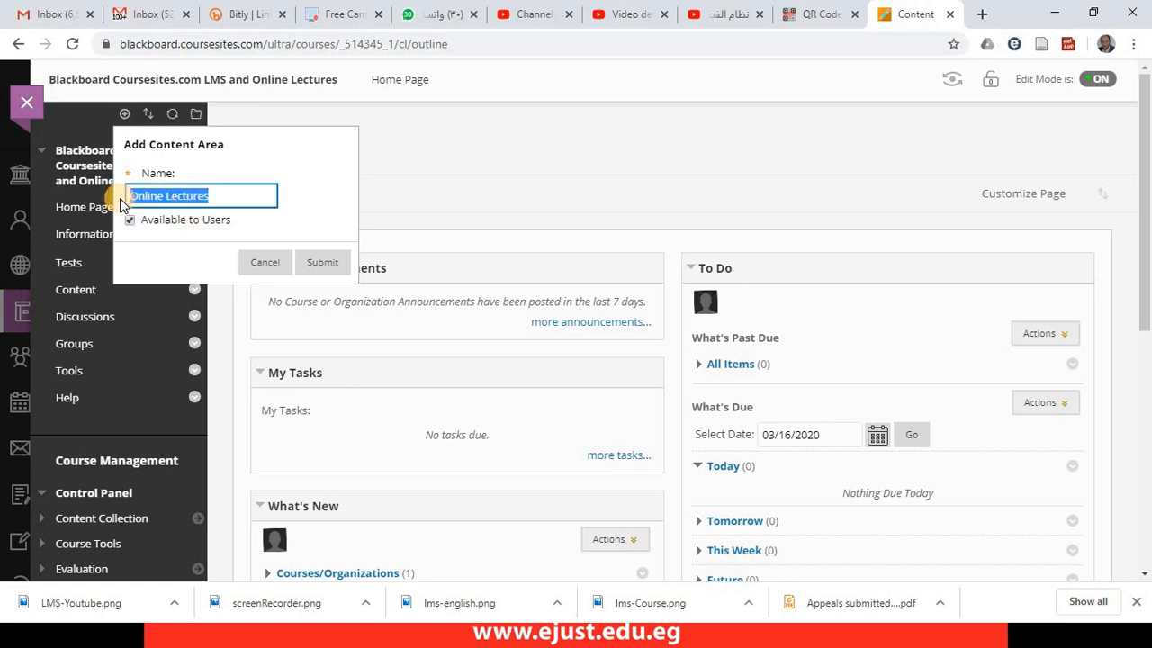
text(Virtual )
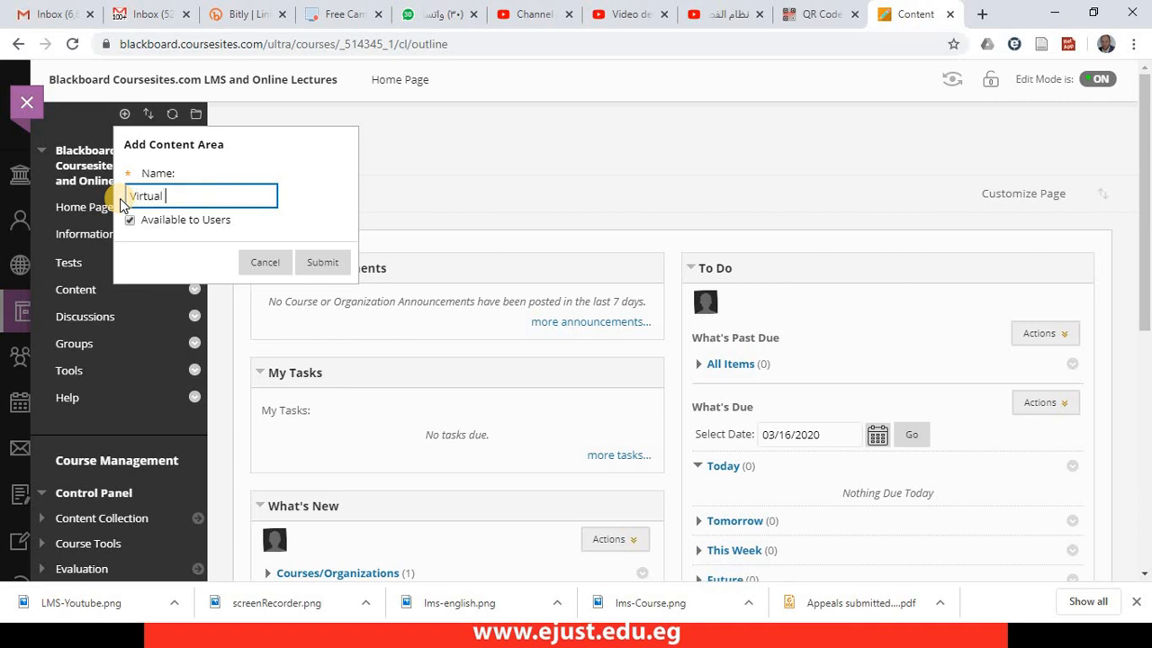
text(Classrooms)
click(324, 263)
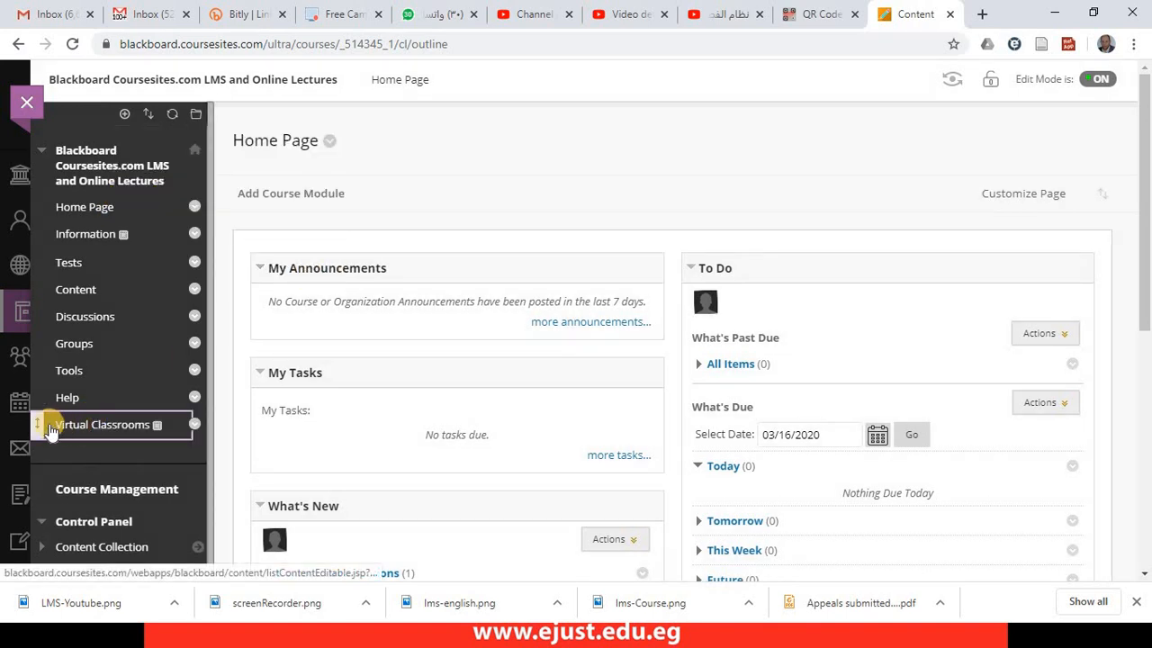
drag(39, 424, 83, 259)
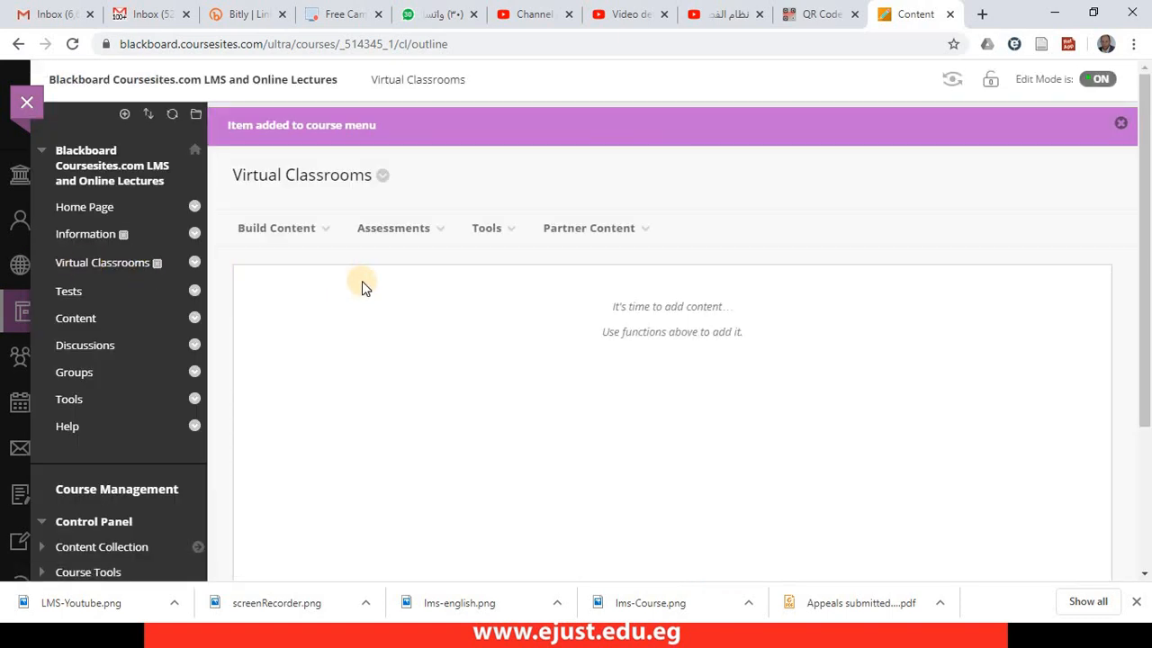
Step: Start creating a Blackboard Collaborate Ultra tool link in the Virtual Classrooms content area
click(306, 236)
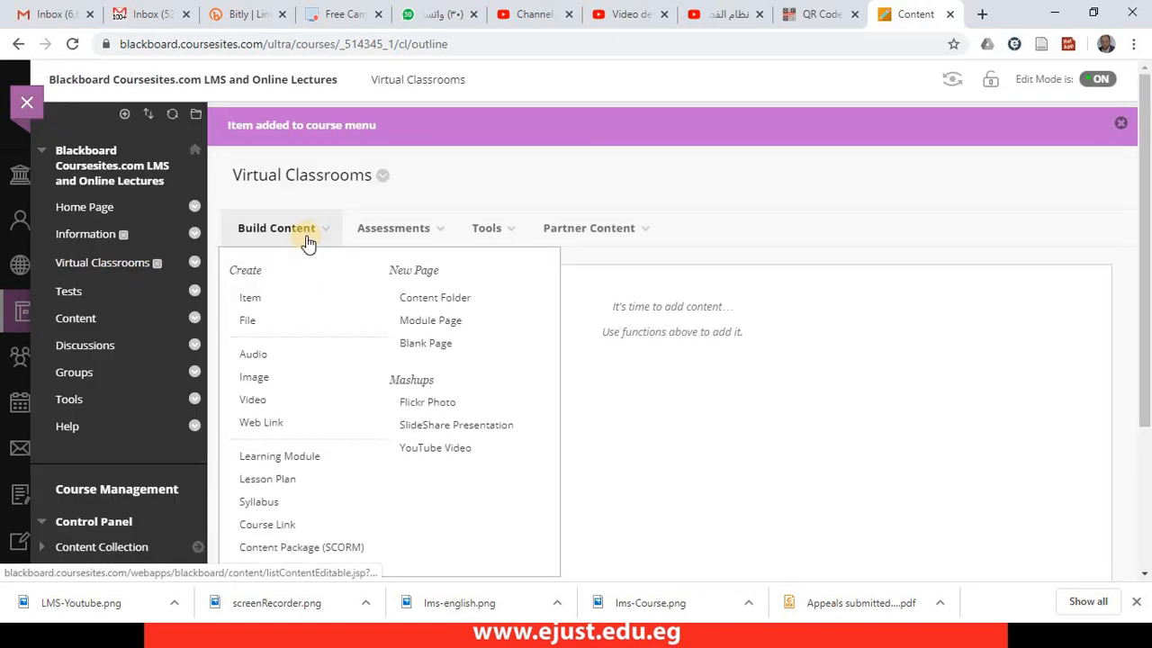
click(682, 174)
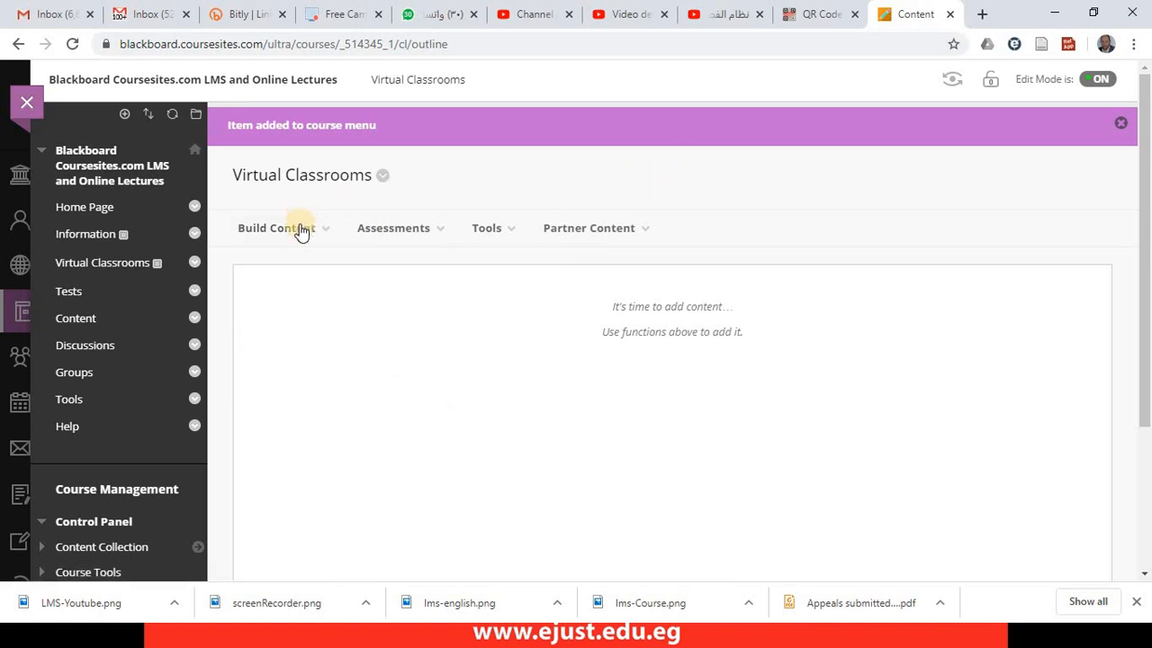
click(517, 233)
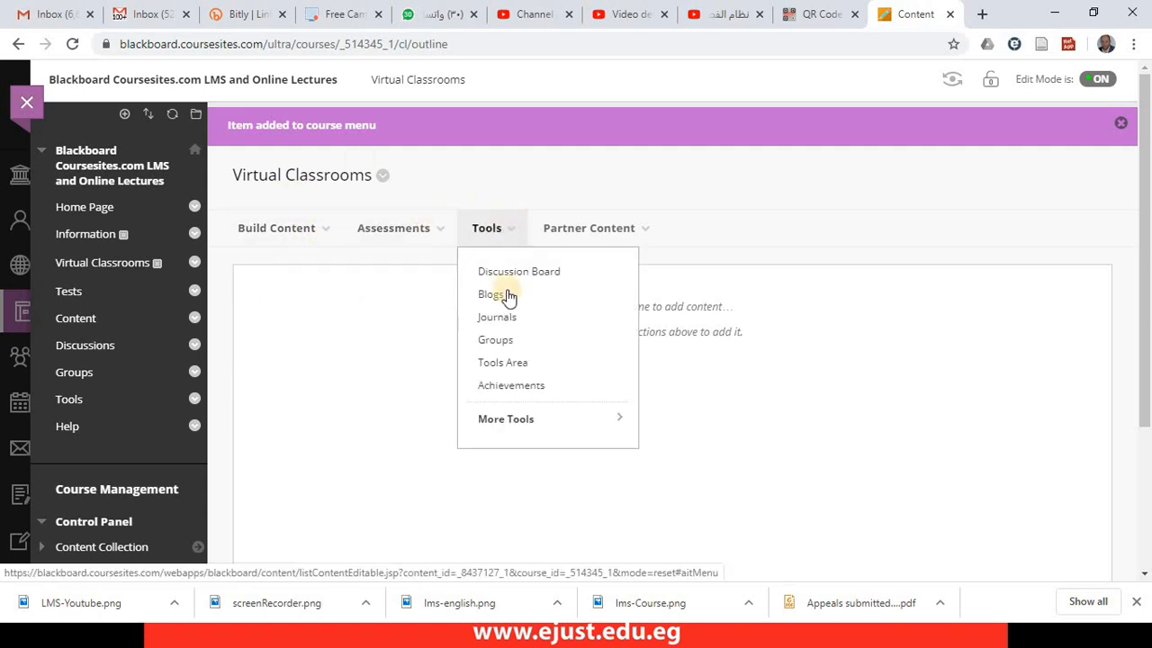
click(523, 423)
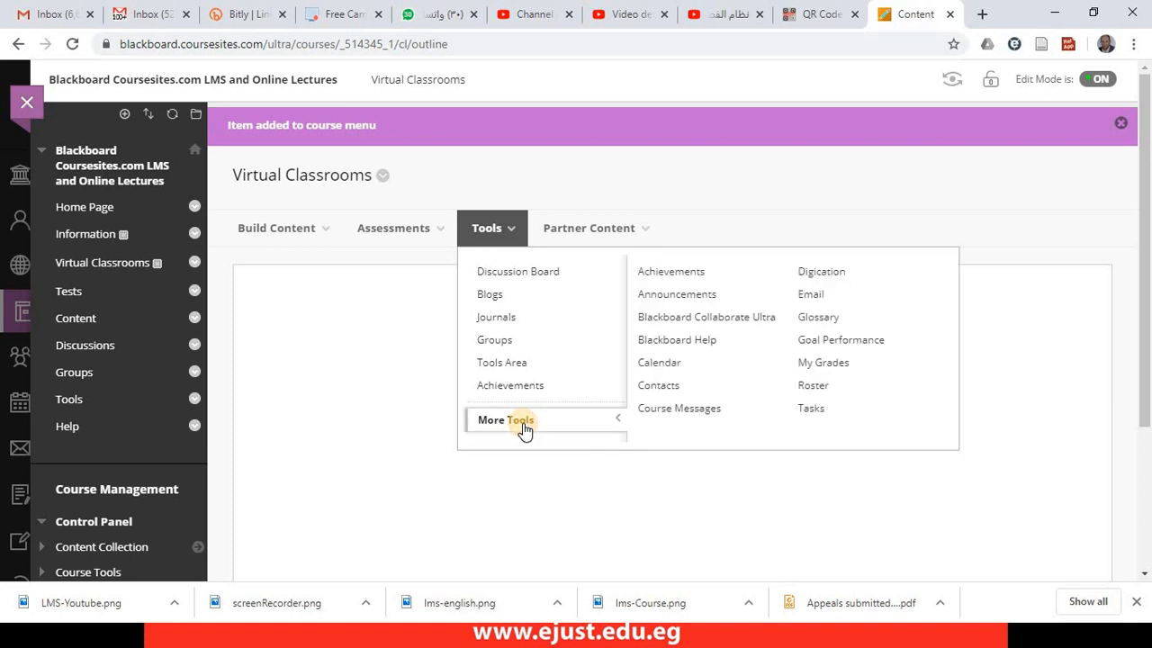
click(712, 324)
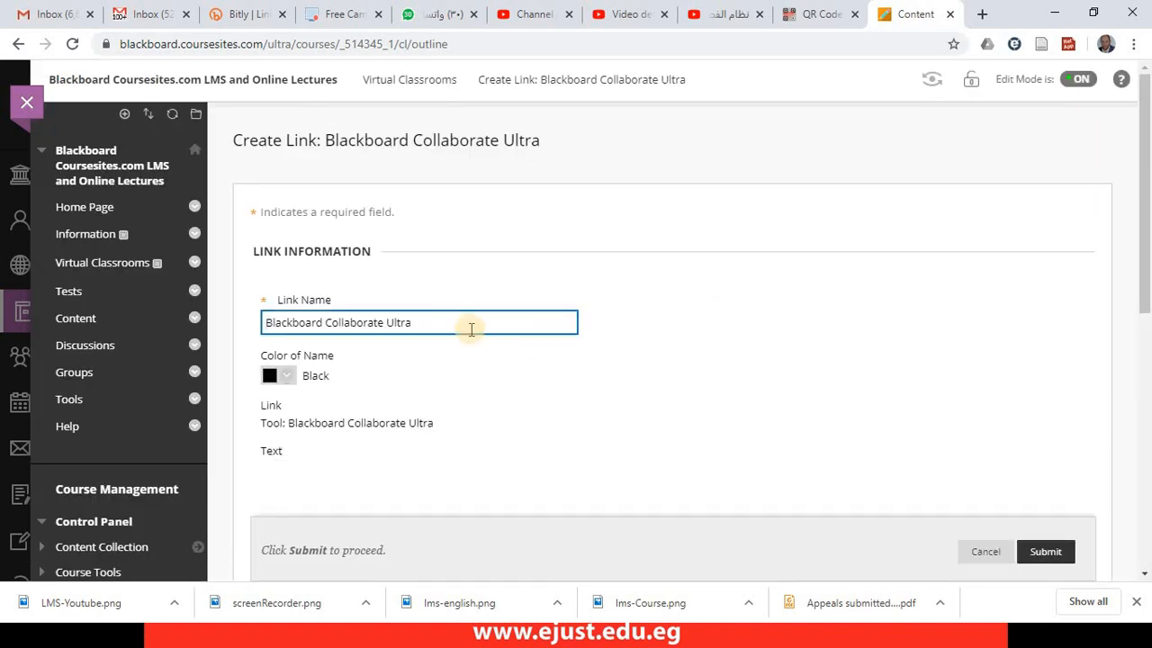
Step: Set the tool link's name to "Online Lectures- VC"
drag(421, 320, 198, 315)
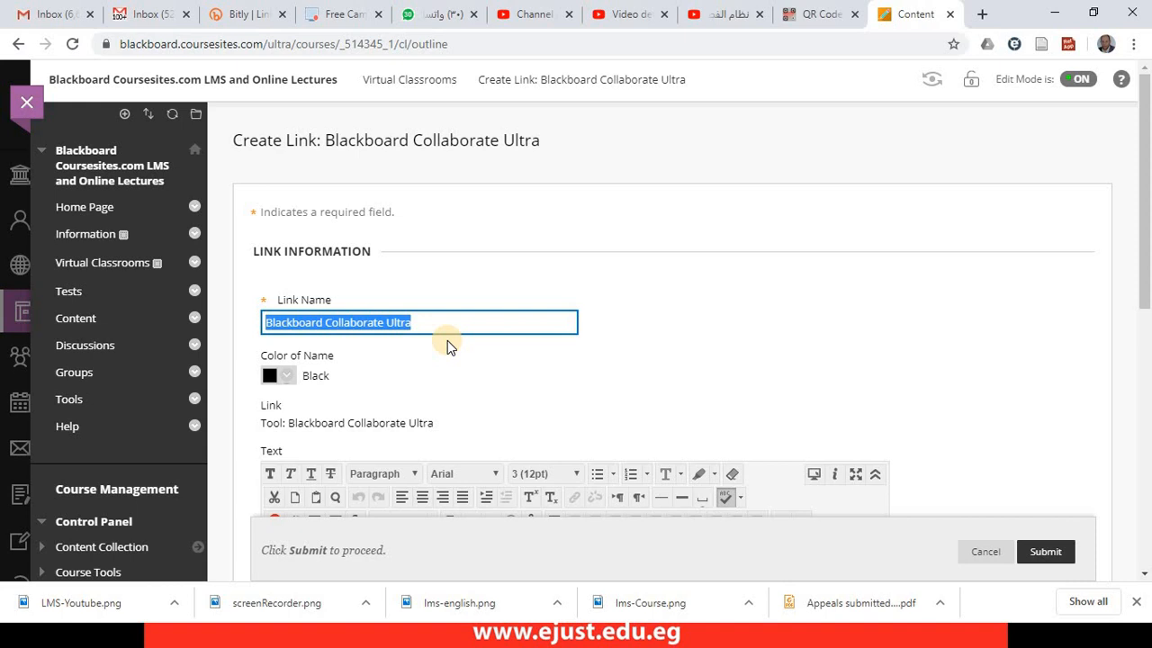
text(Onle)
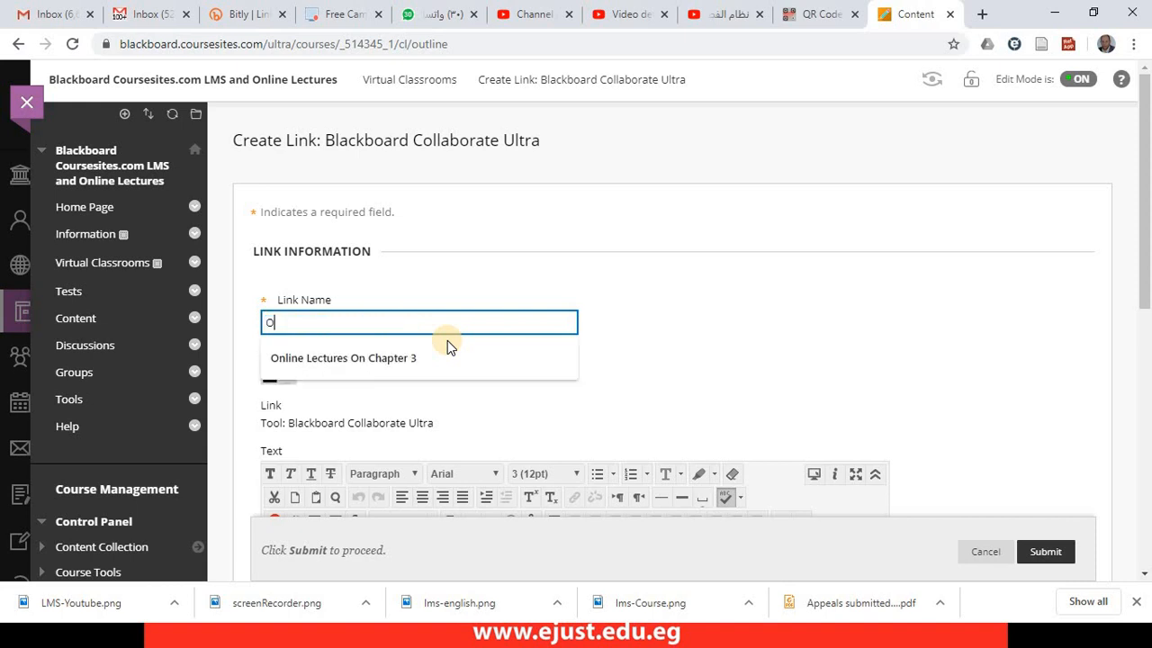
key(BackSpace)
key(BackSpace)
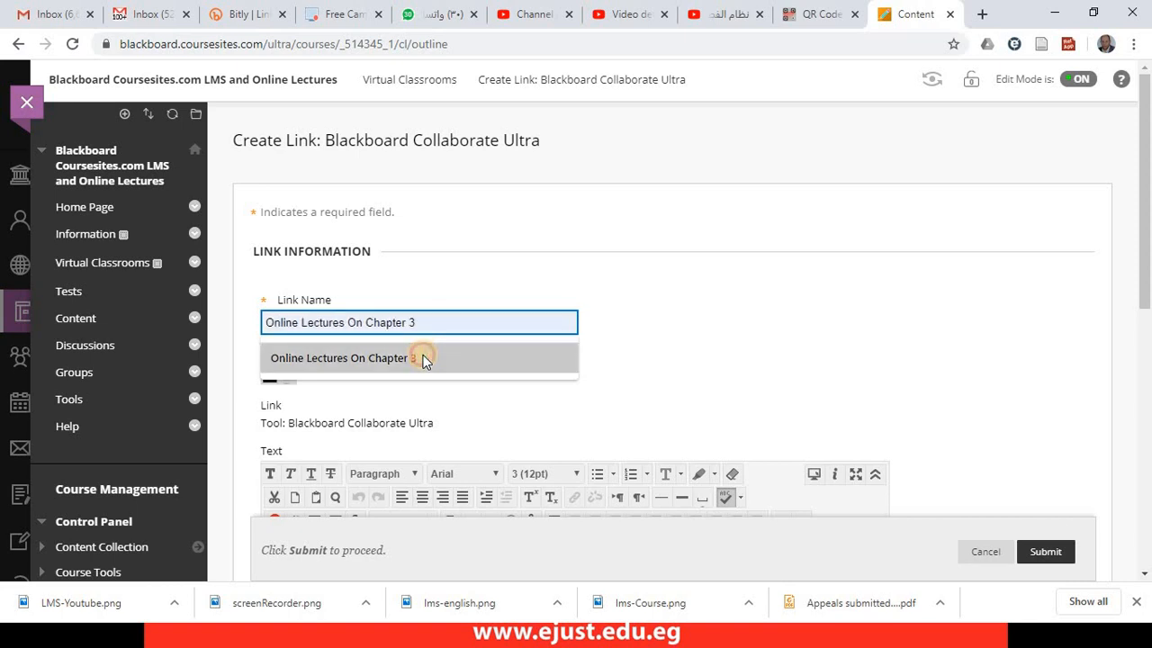
click(423, 356)
key(BackSpace)
key(BackSpace)
key(BackSpace)
key(BackSpace)
key(BackSpace)
key(BackSpace)
key(BackSpace)
key(BackSpace)
key(BackSpace)
key(BackSpace)
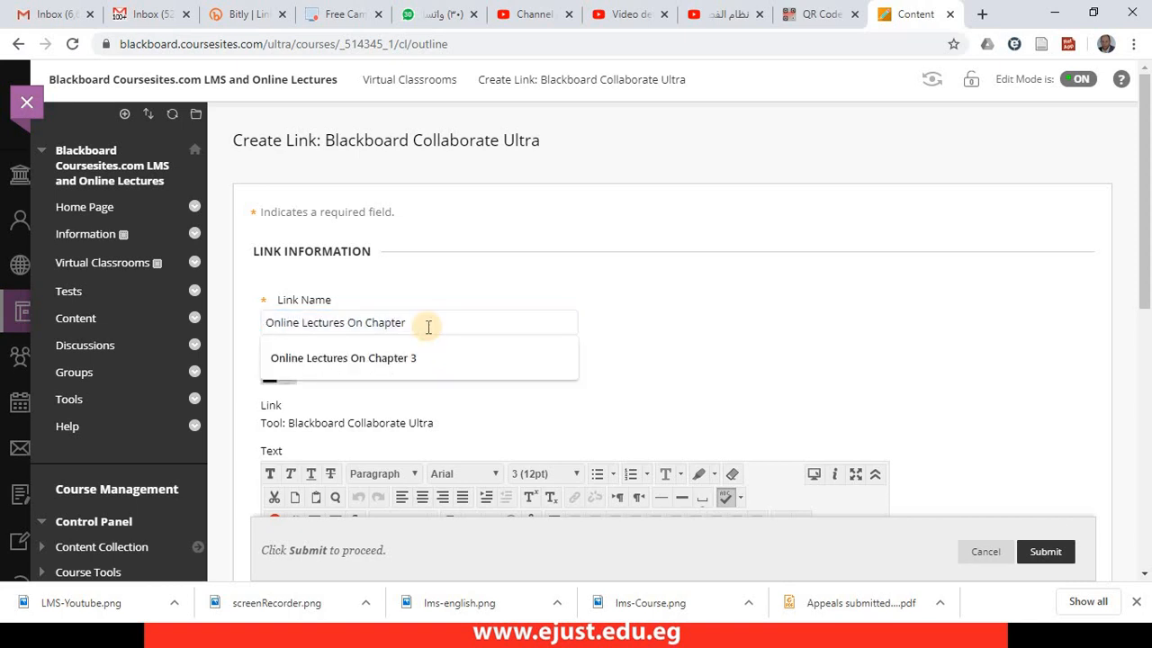
key(BackSpace)
key(BackSpace)
click(650, 288)
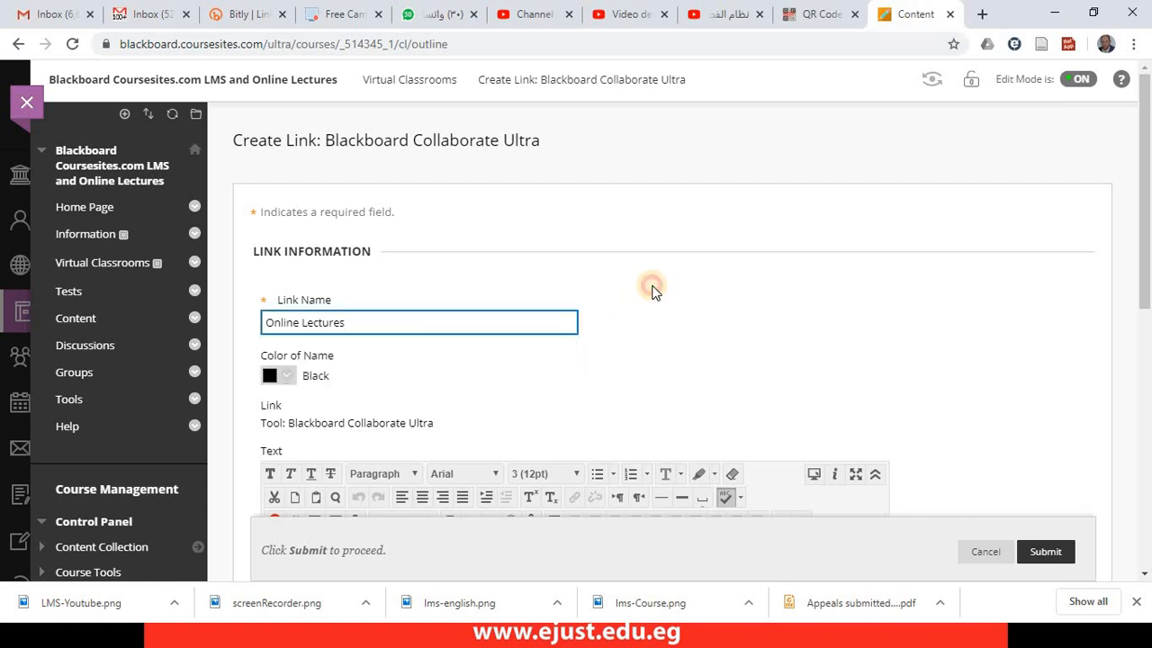
click(389, 321)
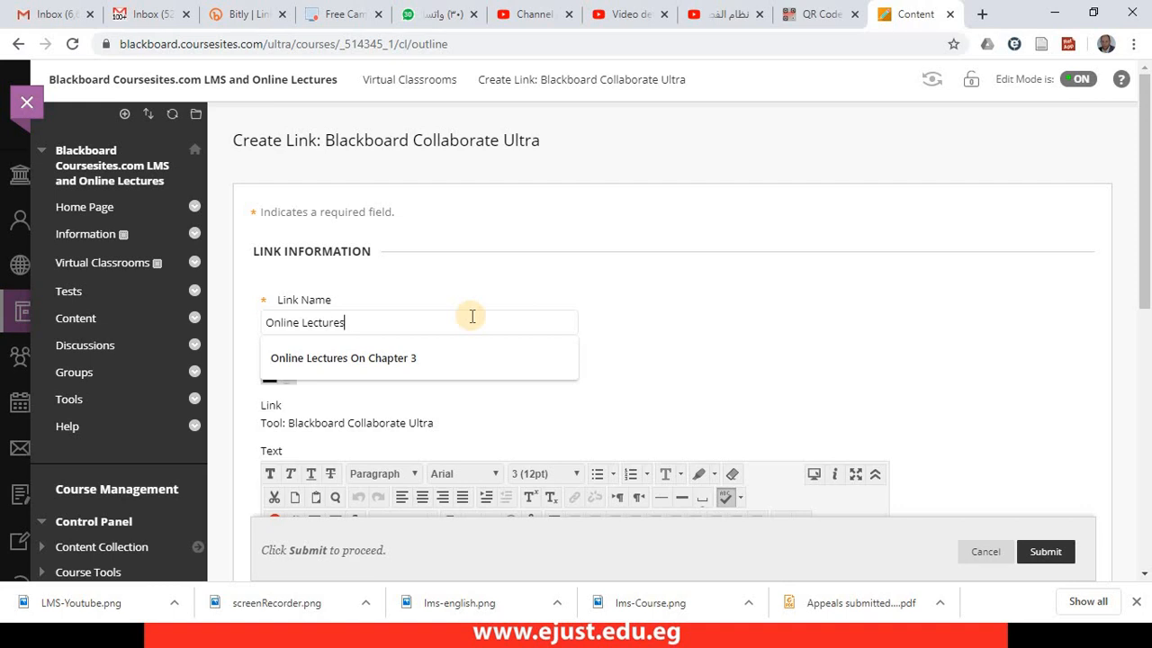
text(- )
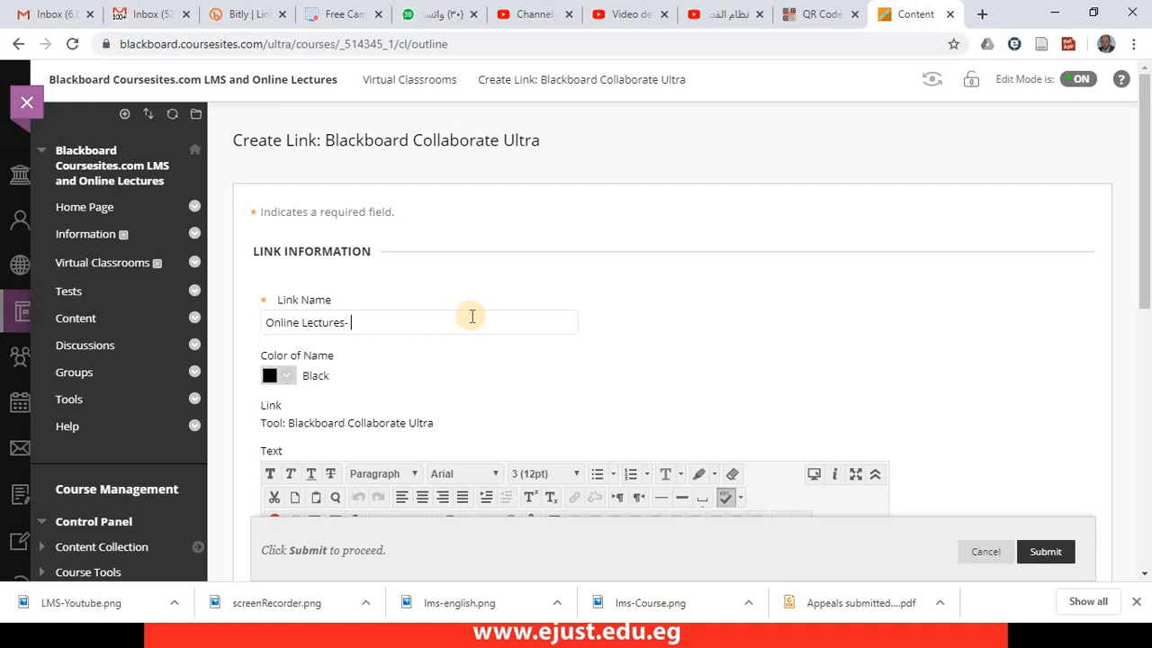
text(VC)
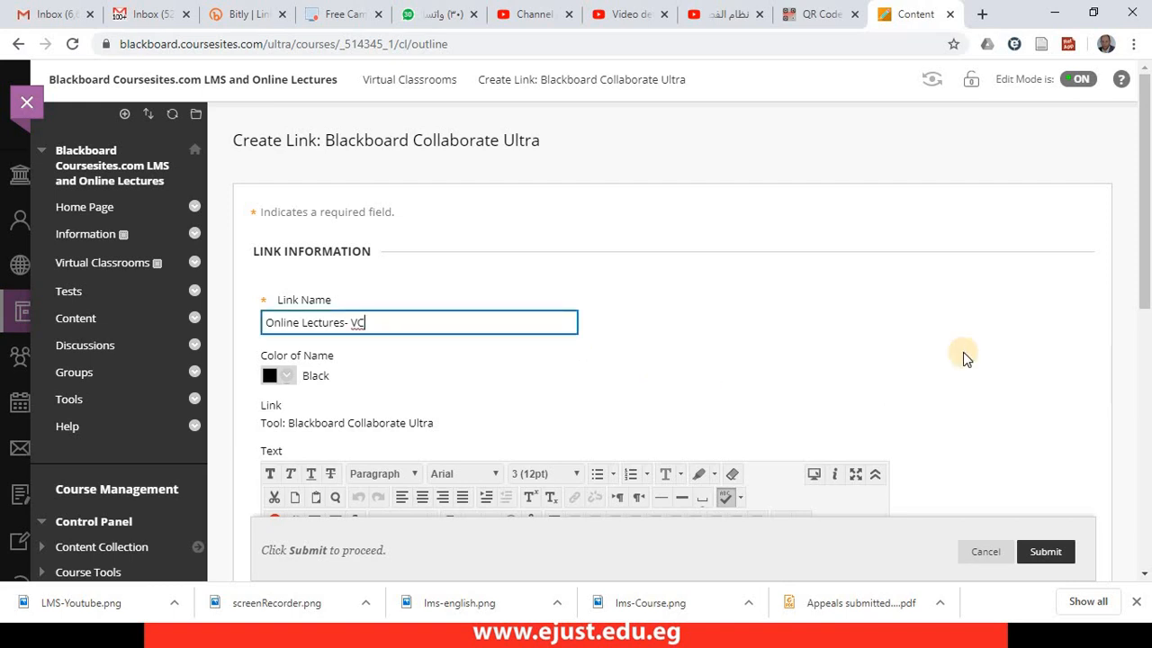
Step: Submit the Collaborate Ultra link, keeping its default availability, tracking and date options
drag(1150, 261, 1144, 362)
click(706, 337)
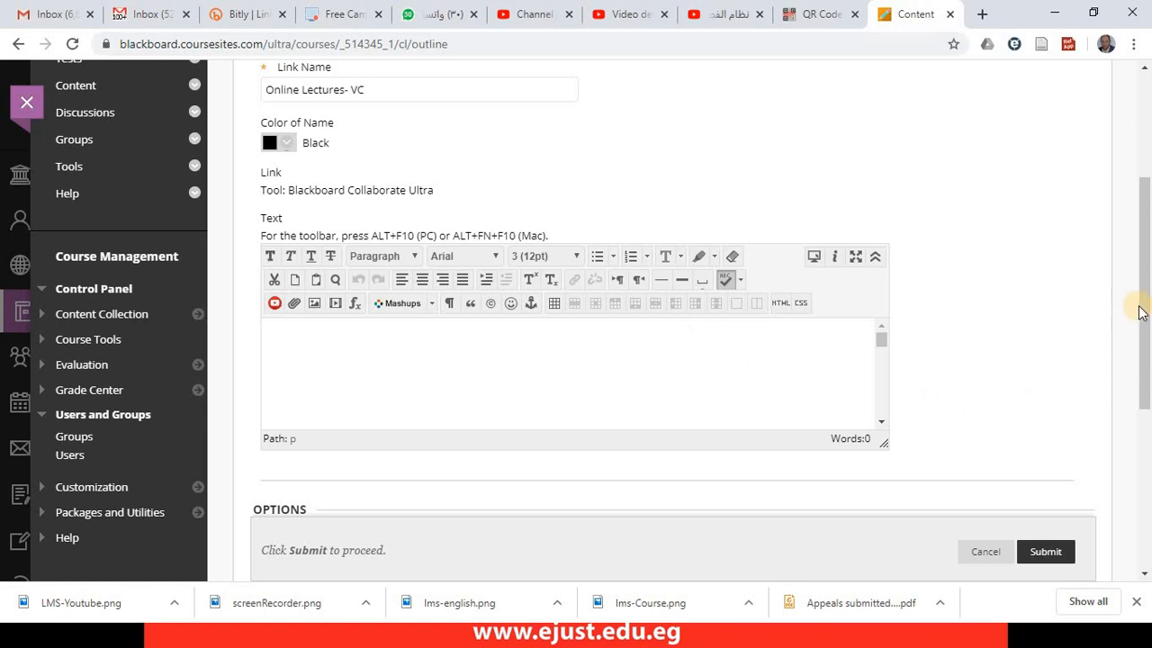
drag(1148, 308, 1094, 506)
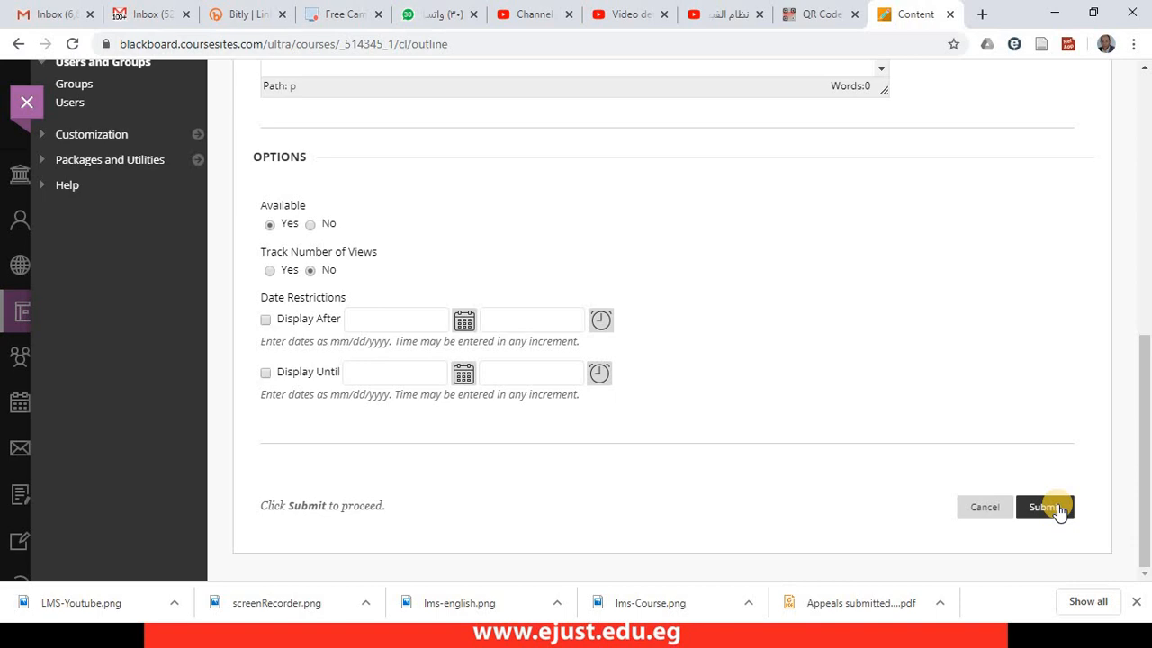
click(1060, 510)
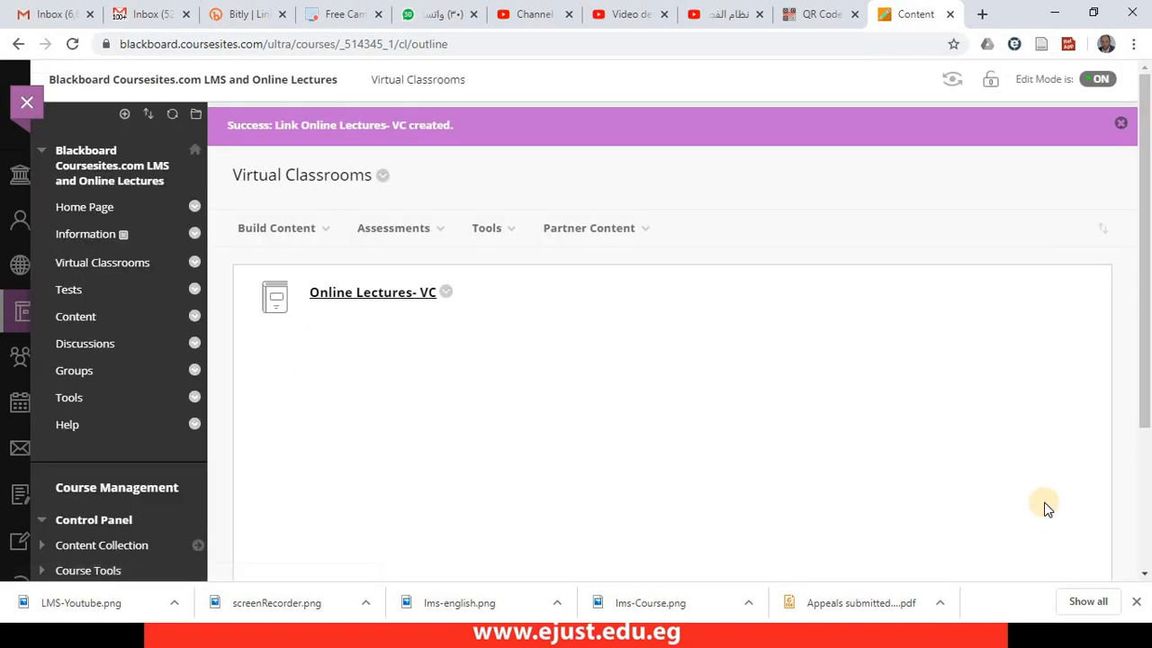
Step: Open the "Online Lectures- VC" link and create a session named "Sunday Lecture"
click(381, 303)
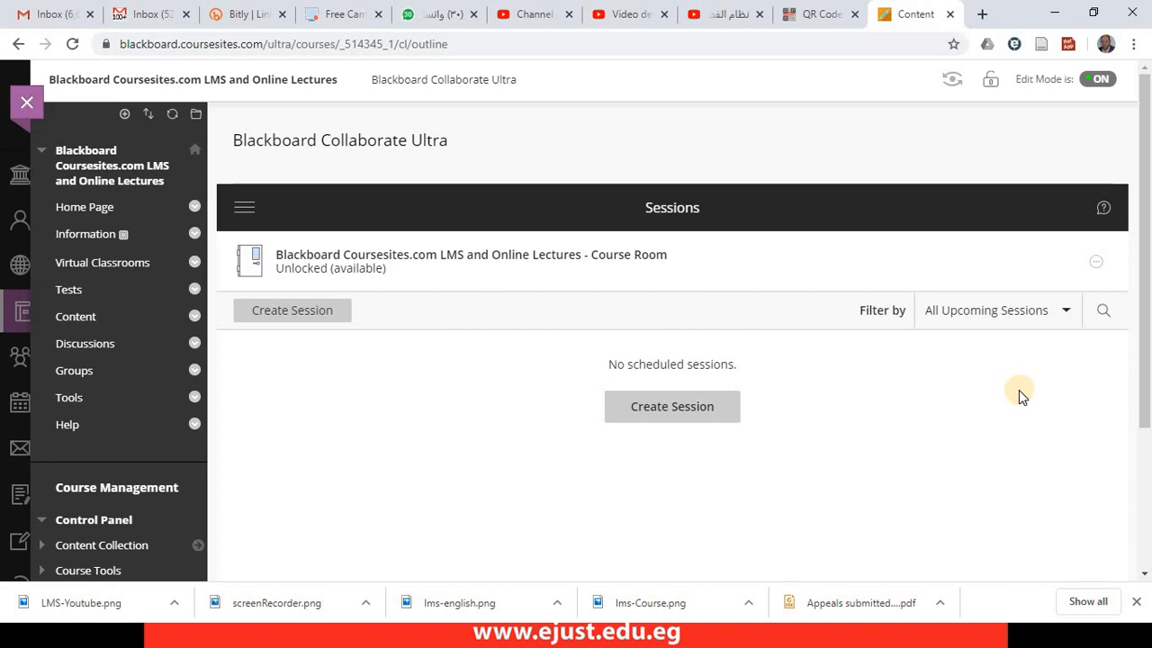
click(339, 311)
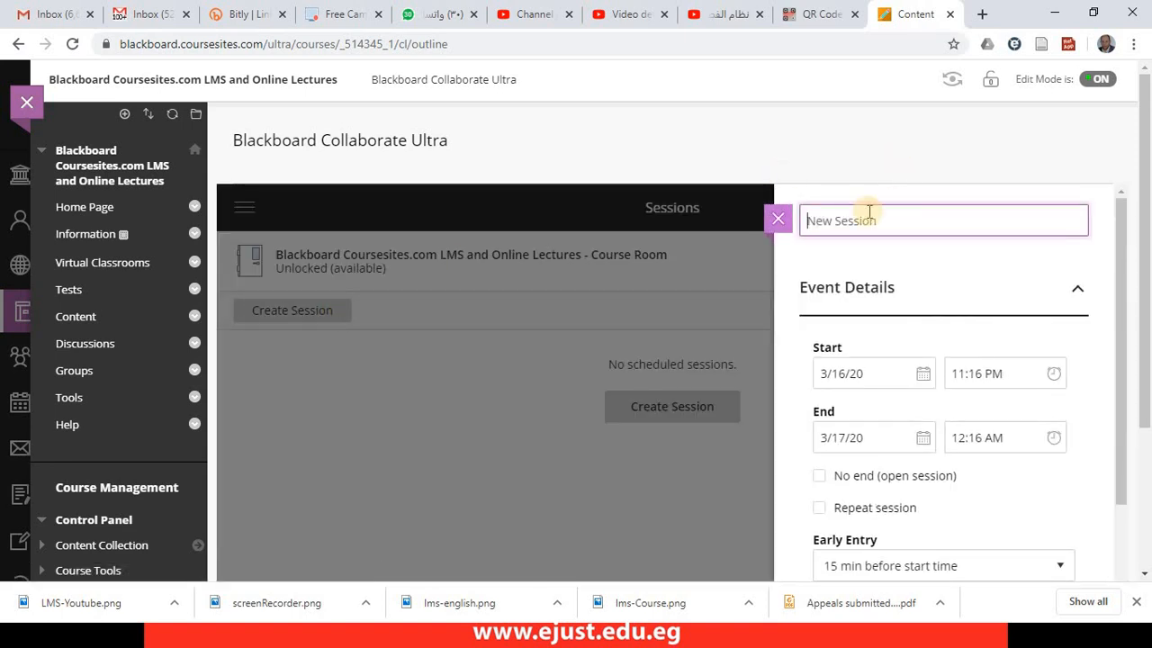
text(s)
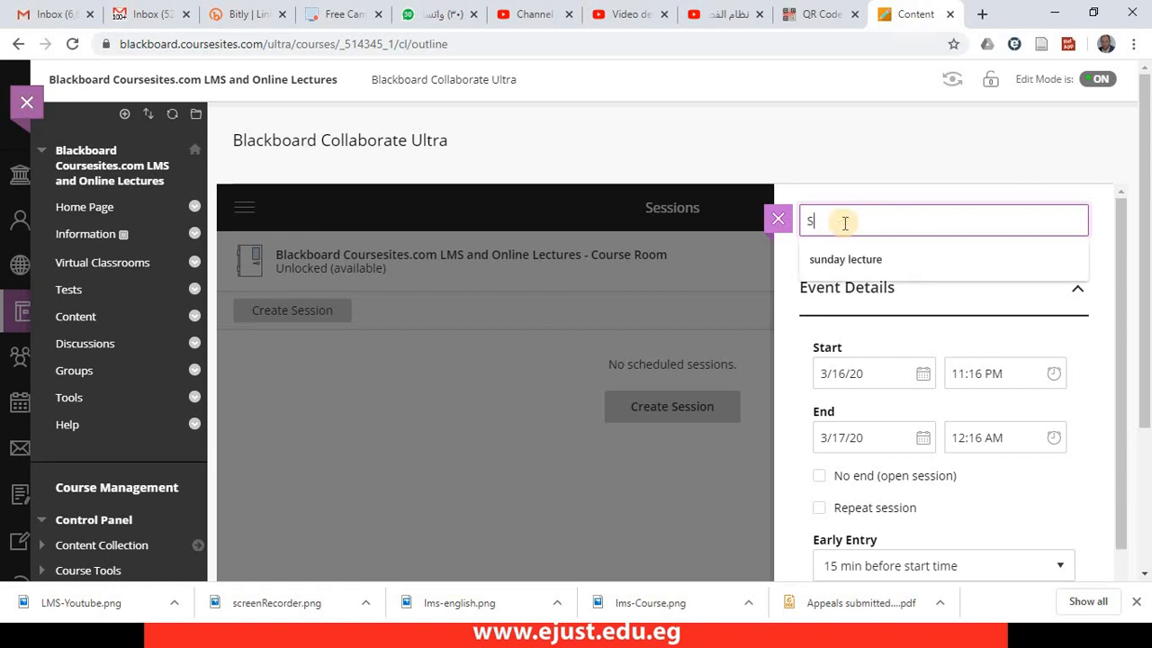
text(unday Lecture)
key(Return)
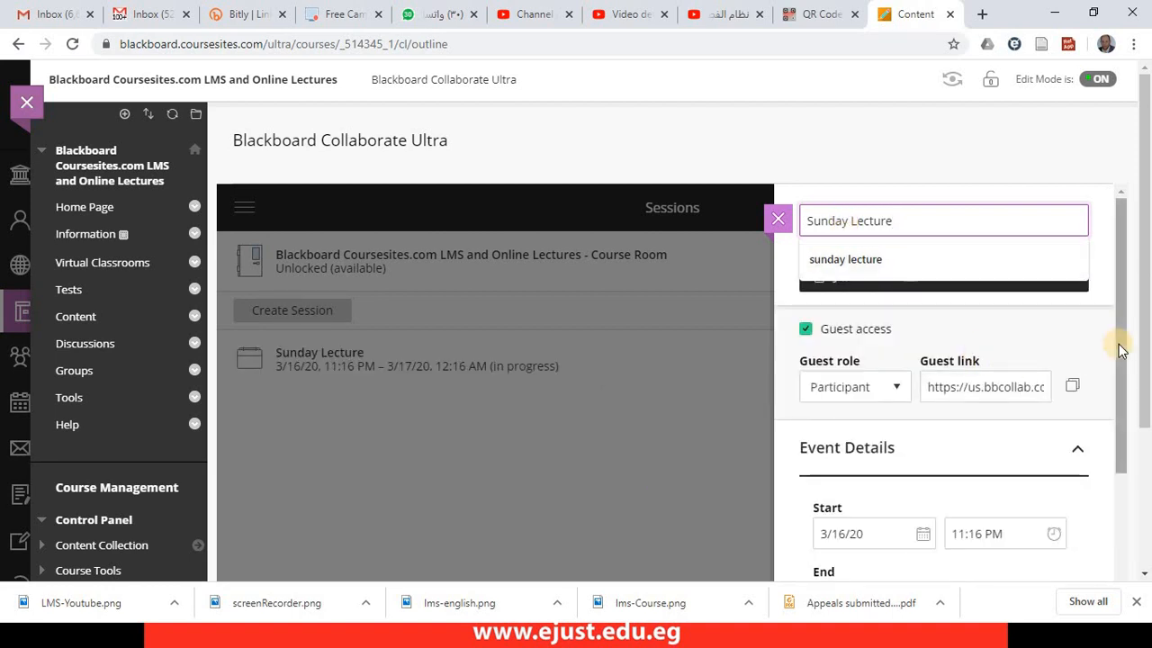
Step: Turn guest access off for the Sunday Lecture session and turn it back on
scroll(1145, 324, down, 1)
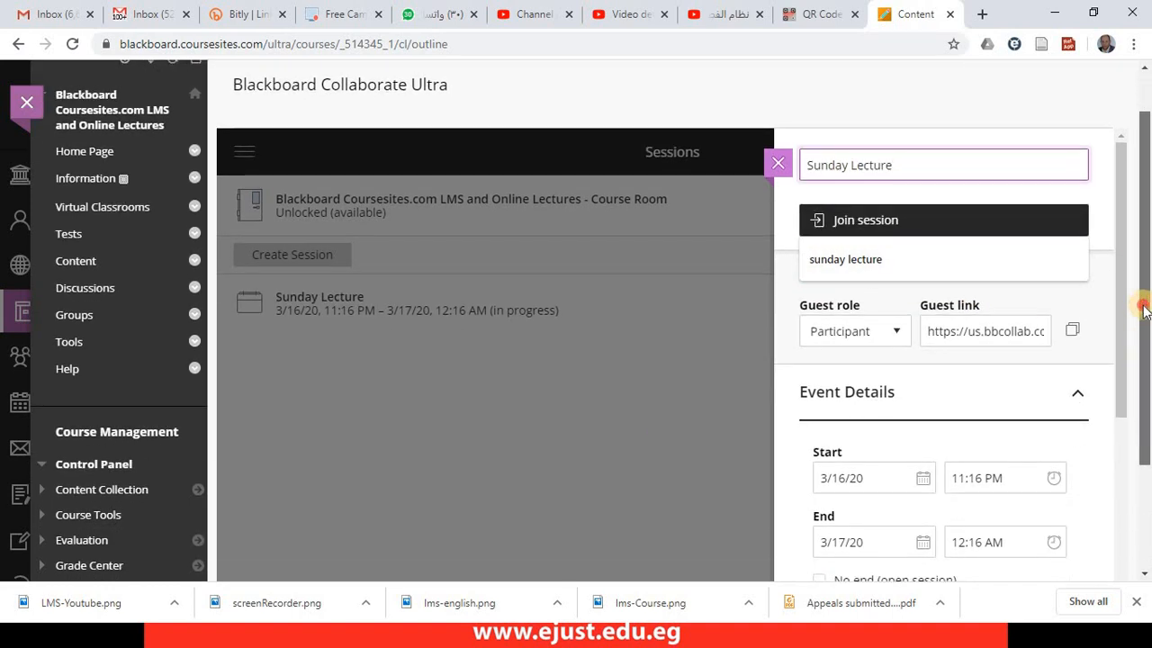
scroll(1145, 325, up, 1)
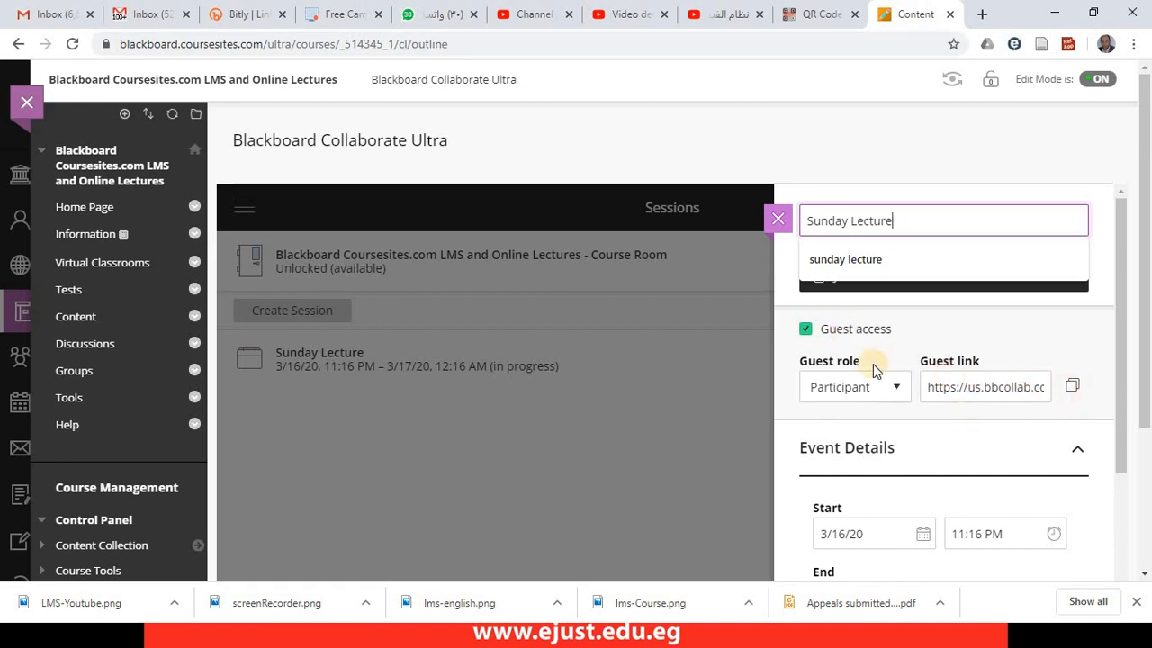
click(828, 335)
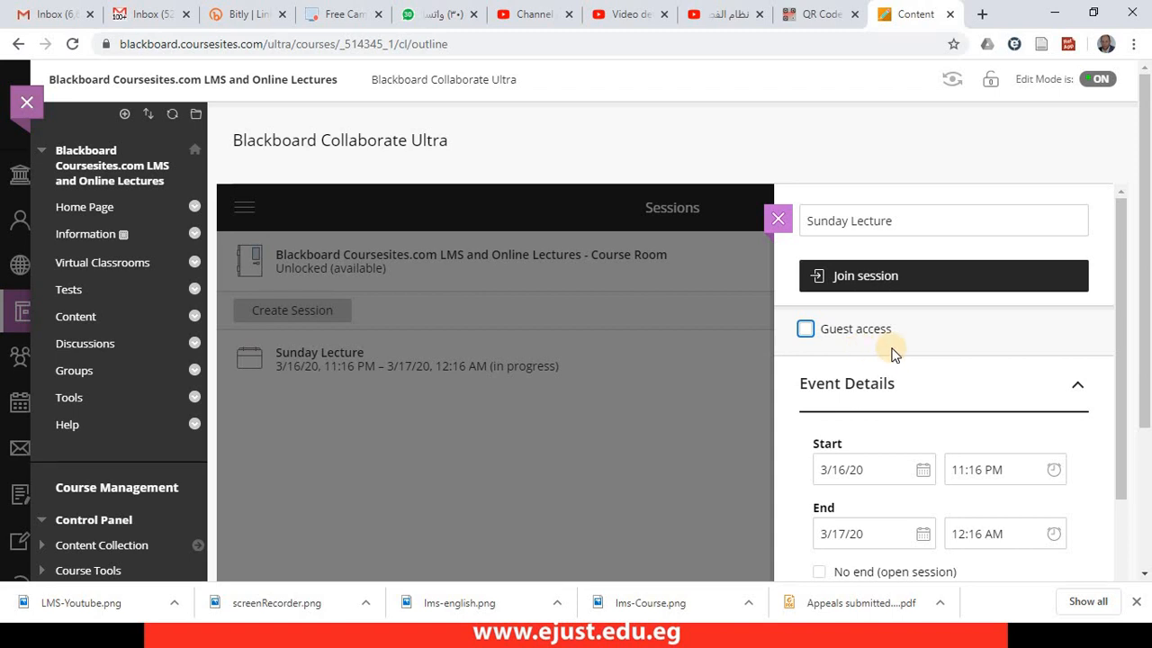
click(860, 336)
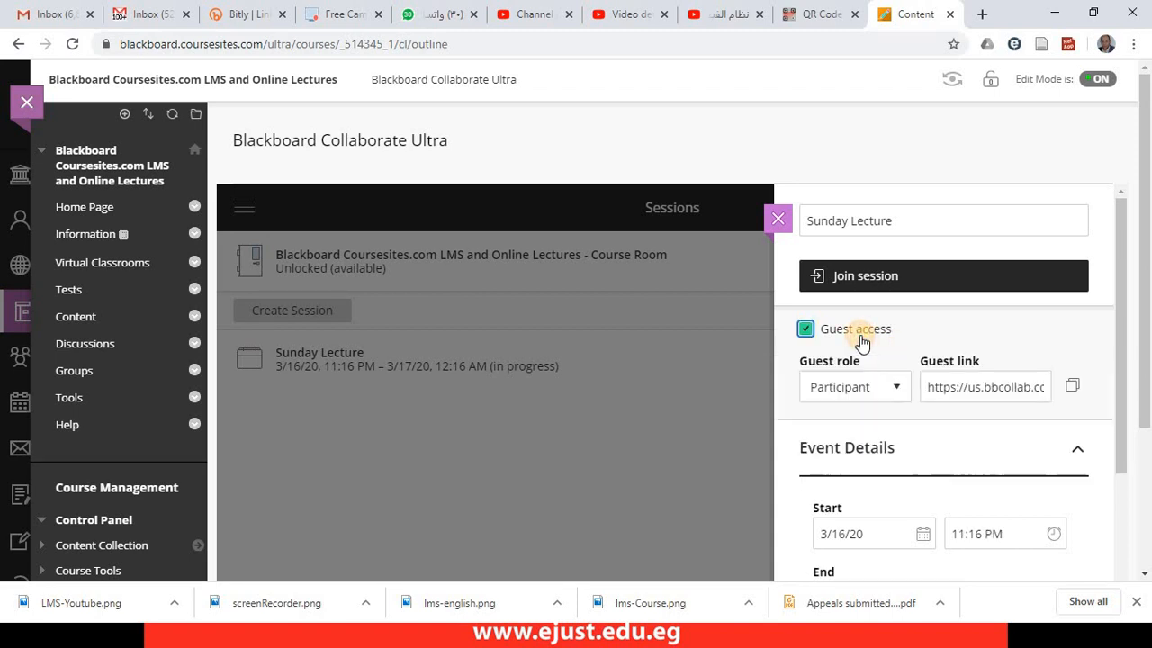
Step: Review the guest role options for the Sunday Lecture session and choose Participant
click(898, 391)
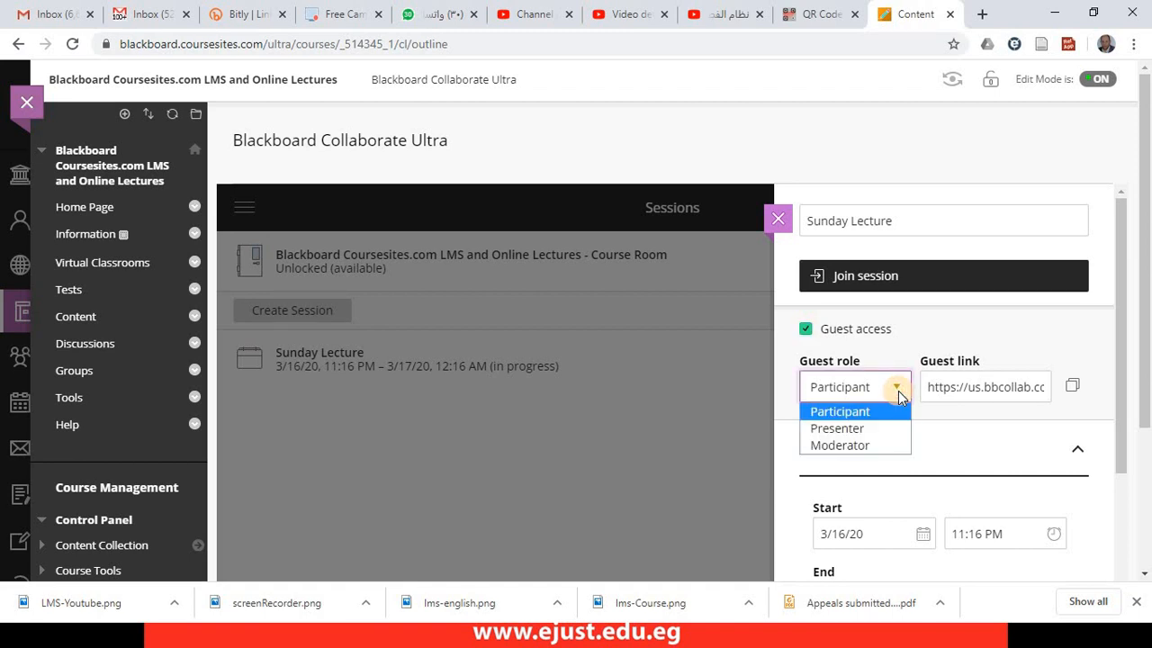
key(ctrl+plus)
key(ctrl+plus)
key(ctrl+plus)
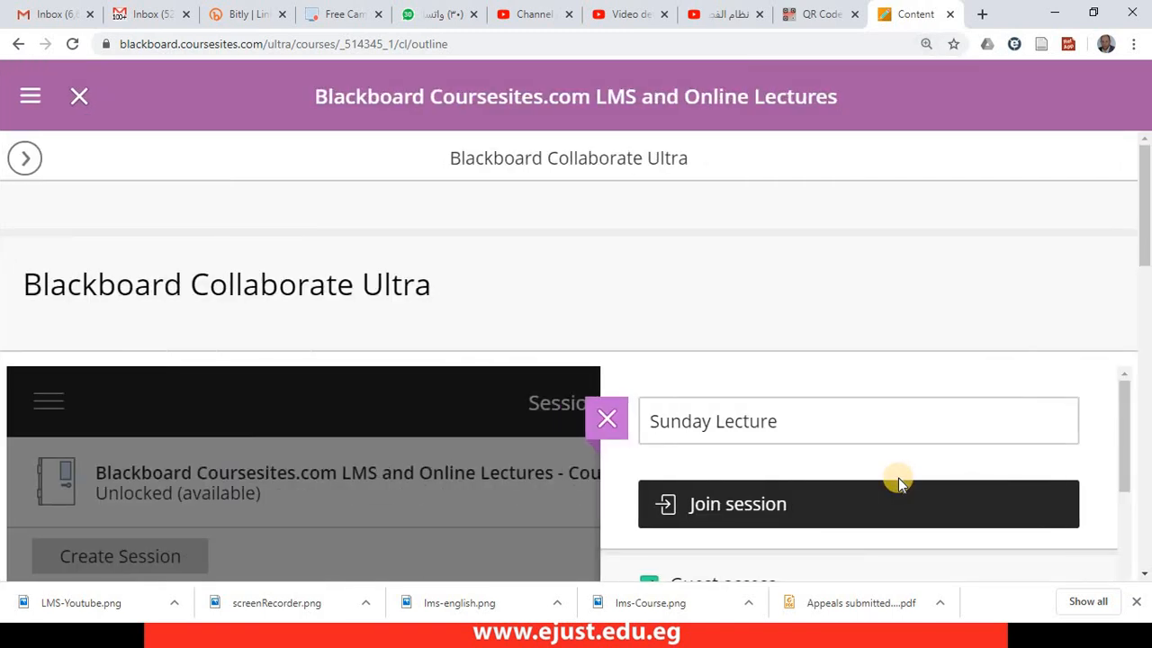
key(ctrl+minus)
key(ctrl+minus)
key(ctrl+minus)
key(ctrl+minus)
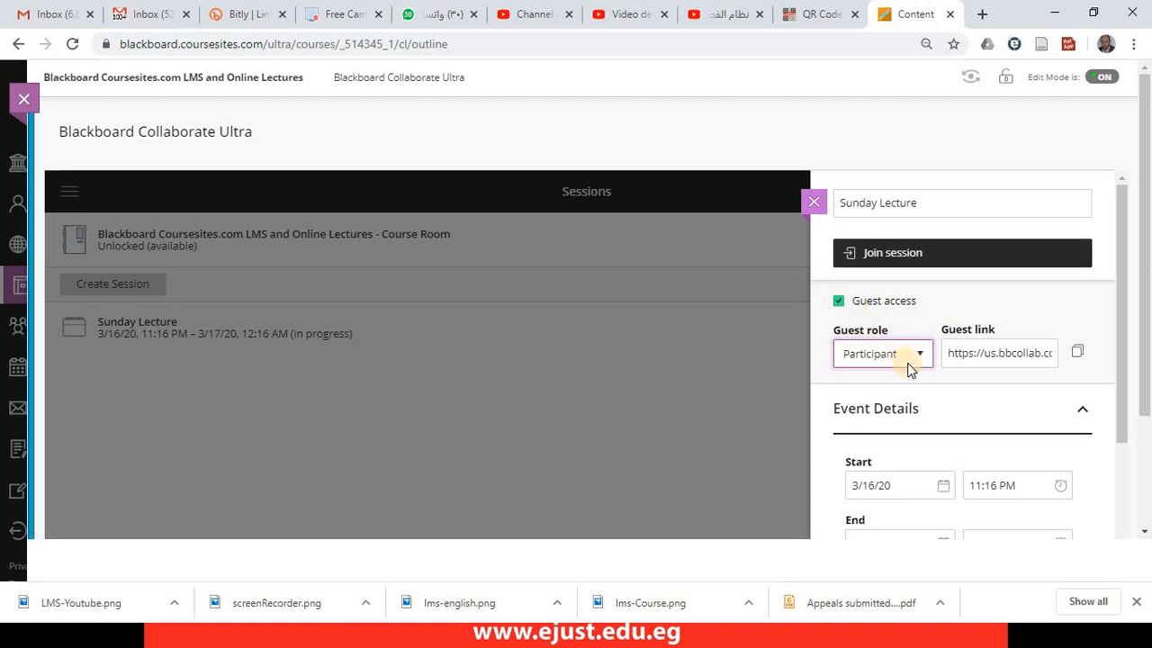
click(920, 356)
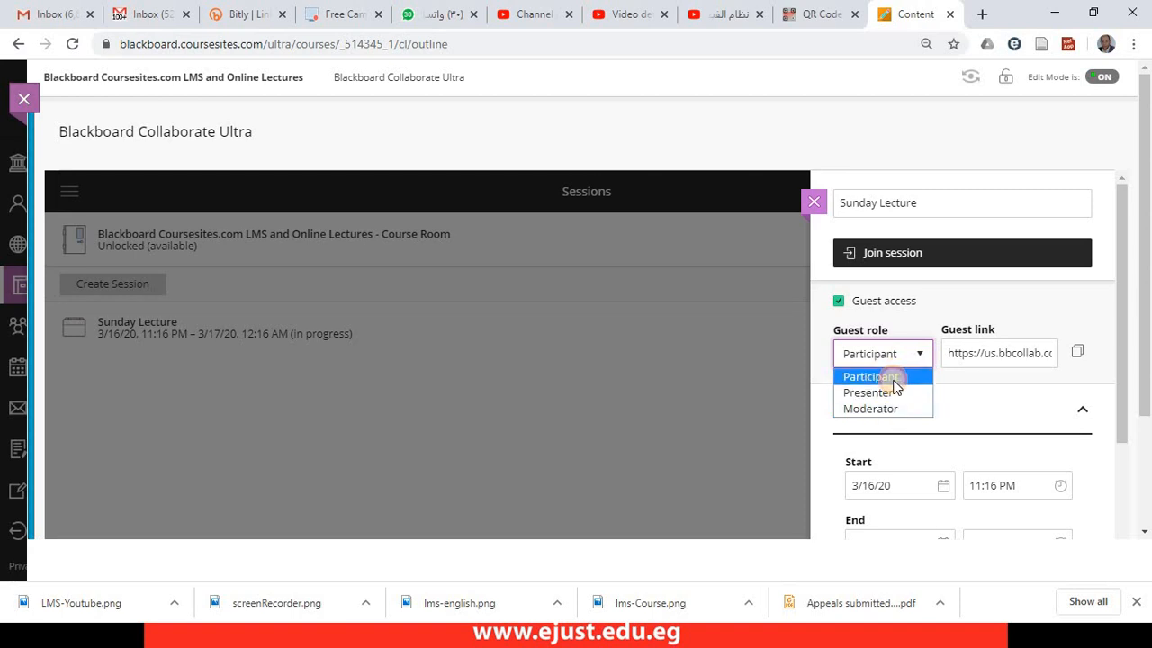
click(892, 377)
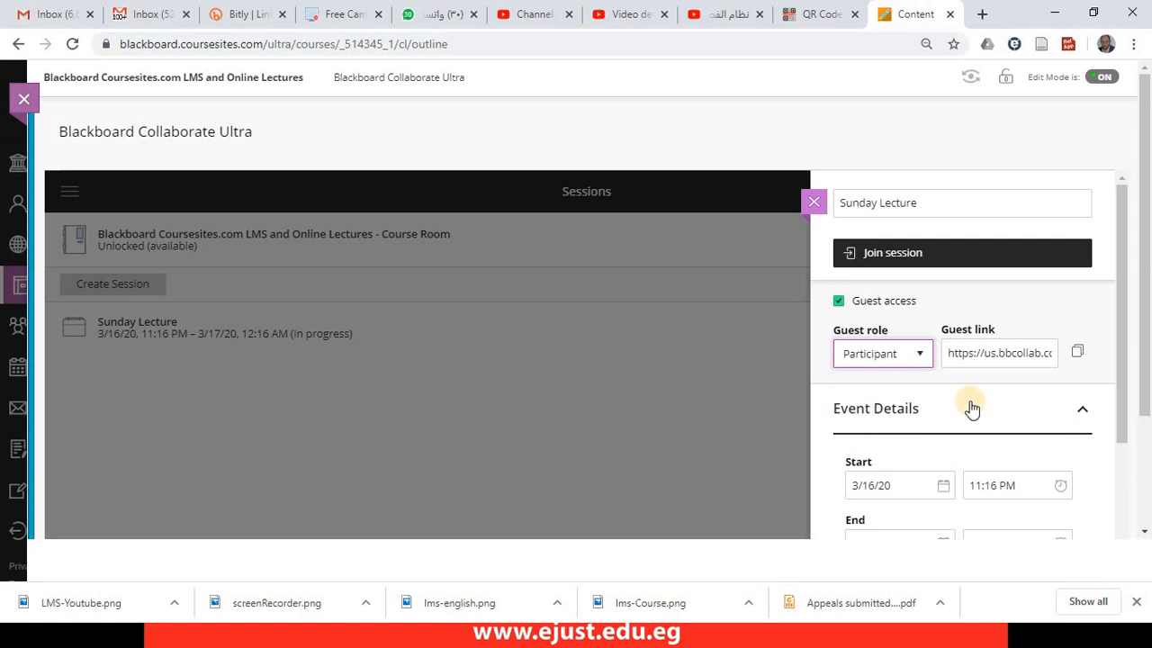
Step: Copy the session's guest link and create a short link from it in Bitly
click(1076, 358)
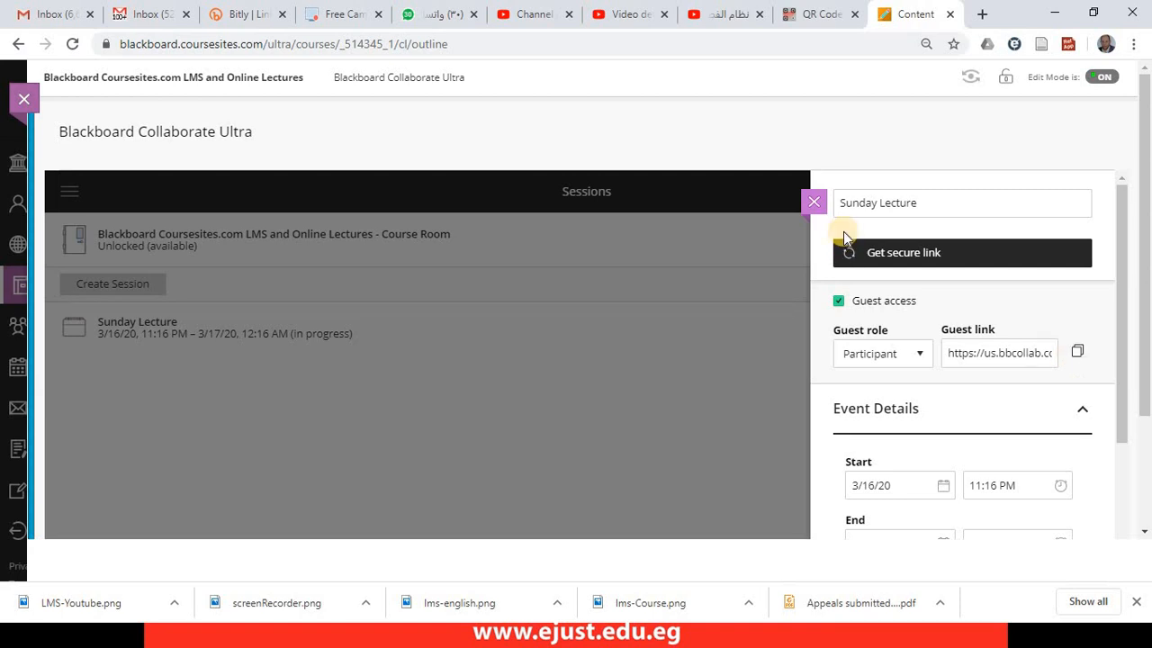
click(236, 18)
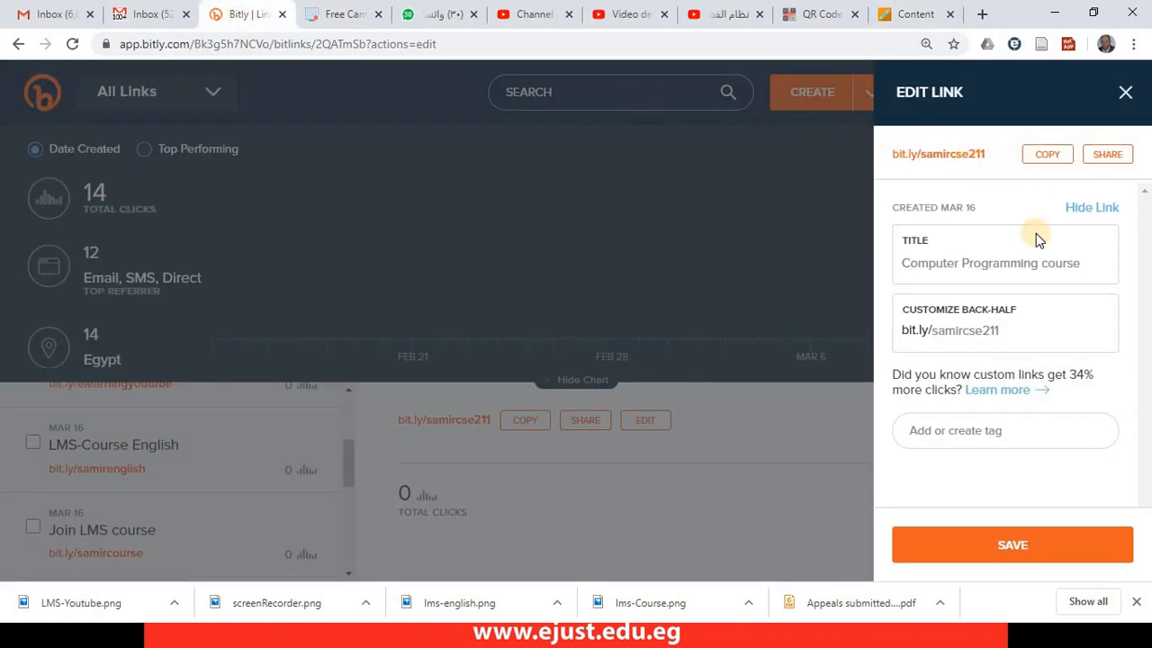
click(834, 90)
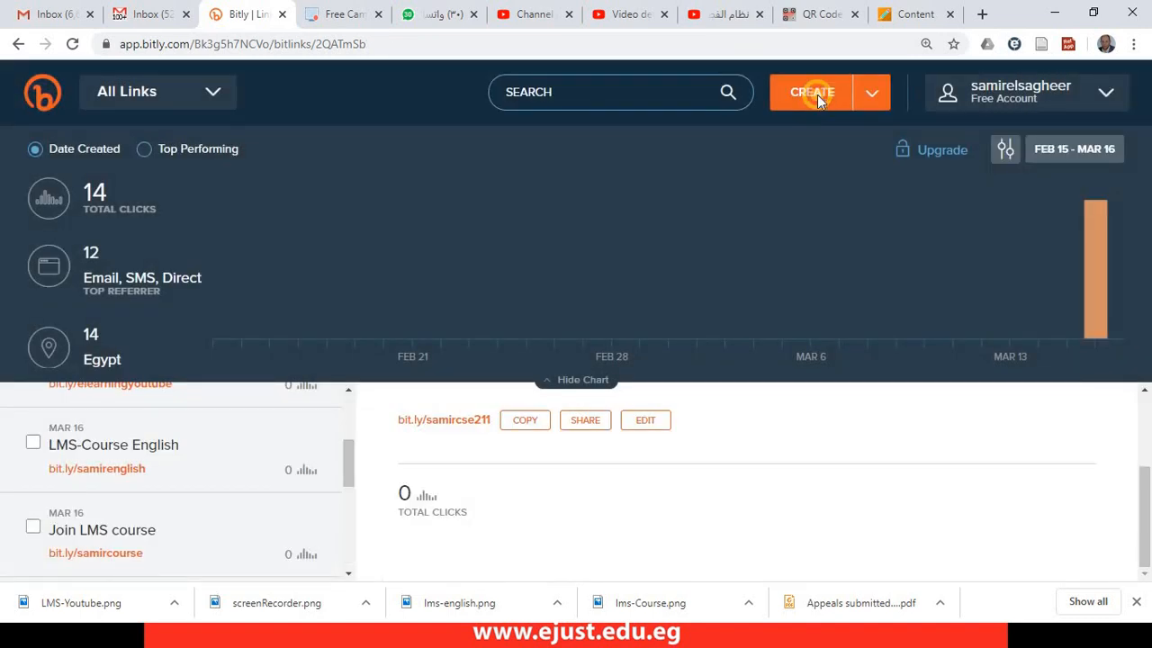
click(817, 95)
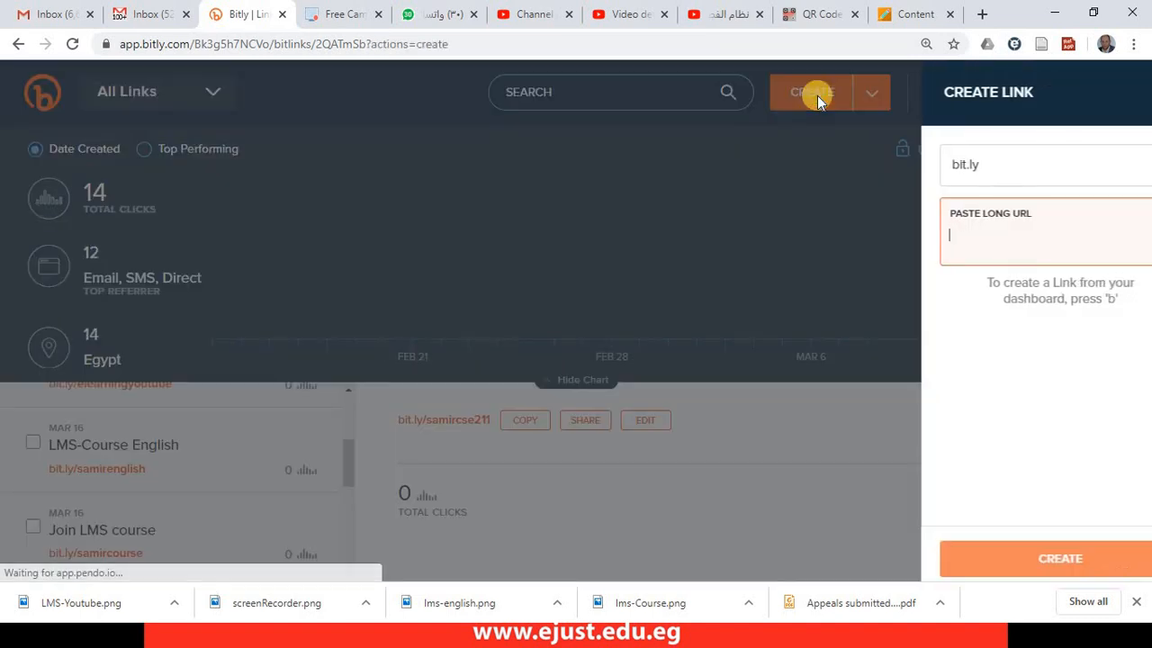
click(1007, 261)
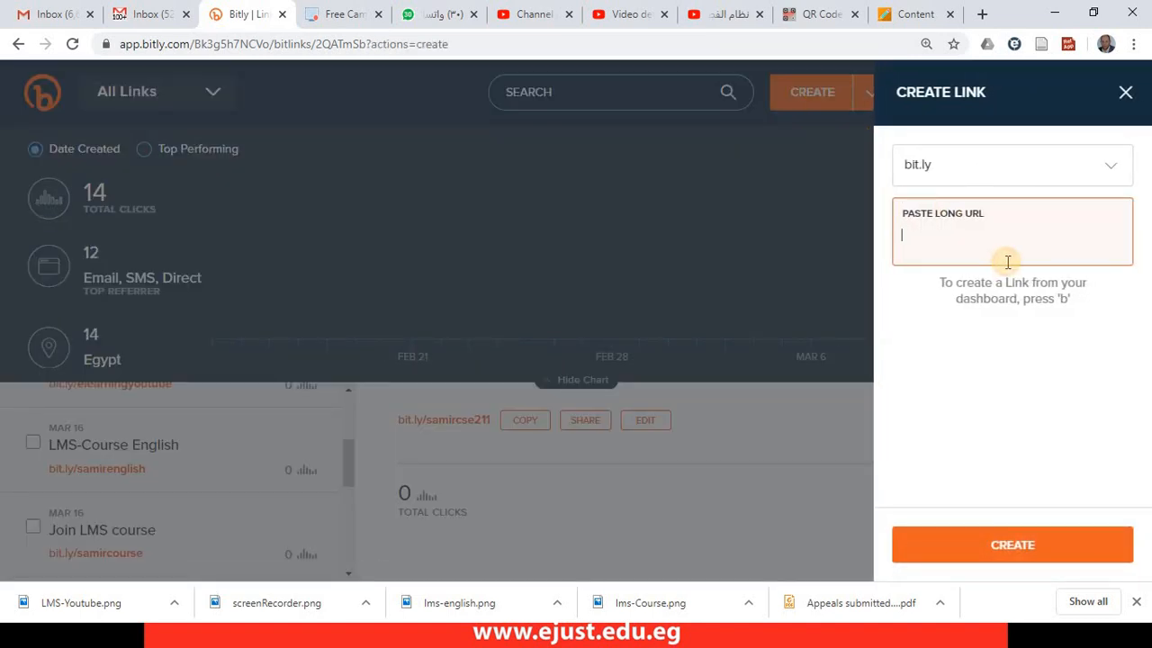
key(ctrl+v)
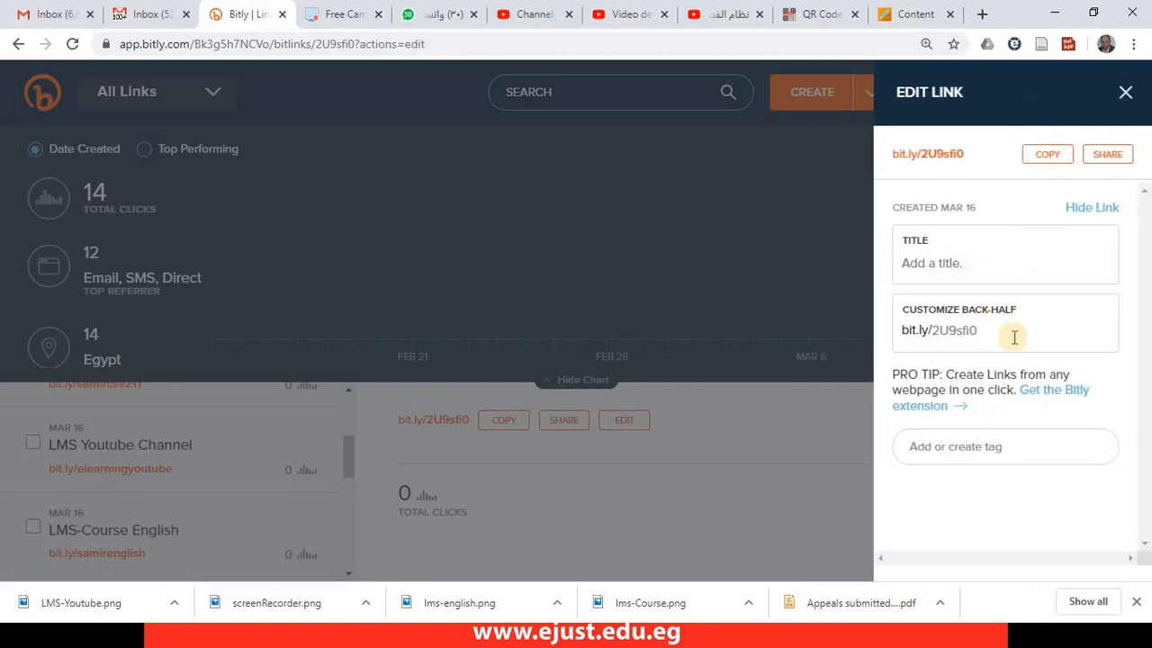
Step: Copy the new short link without customizing its back-half, and close the link editor
drag(979, 332, 936, 329)
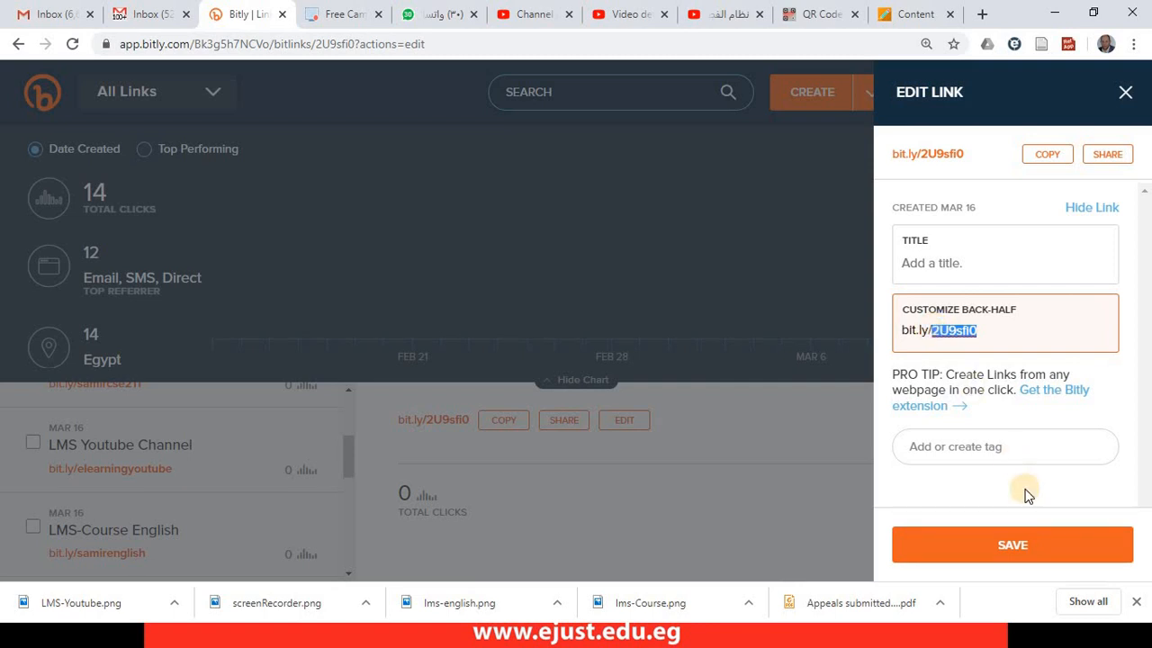
click(1056, 161)
click(1124, 100)
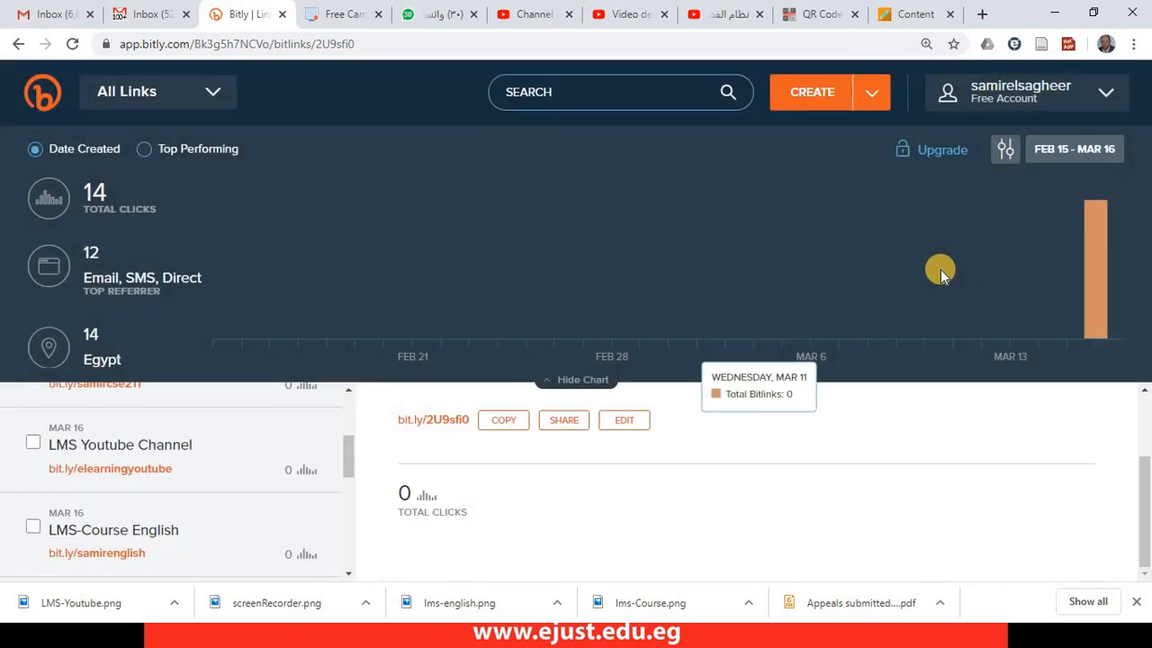
Step: Return to the Blackboard Collaborate session and set its start date to 3/17/20
click(898, 18)
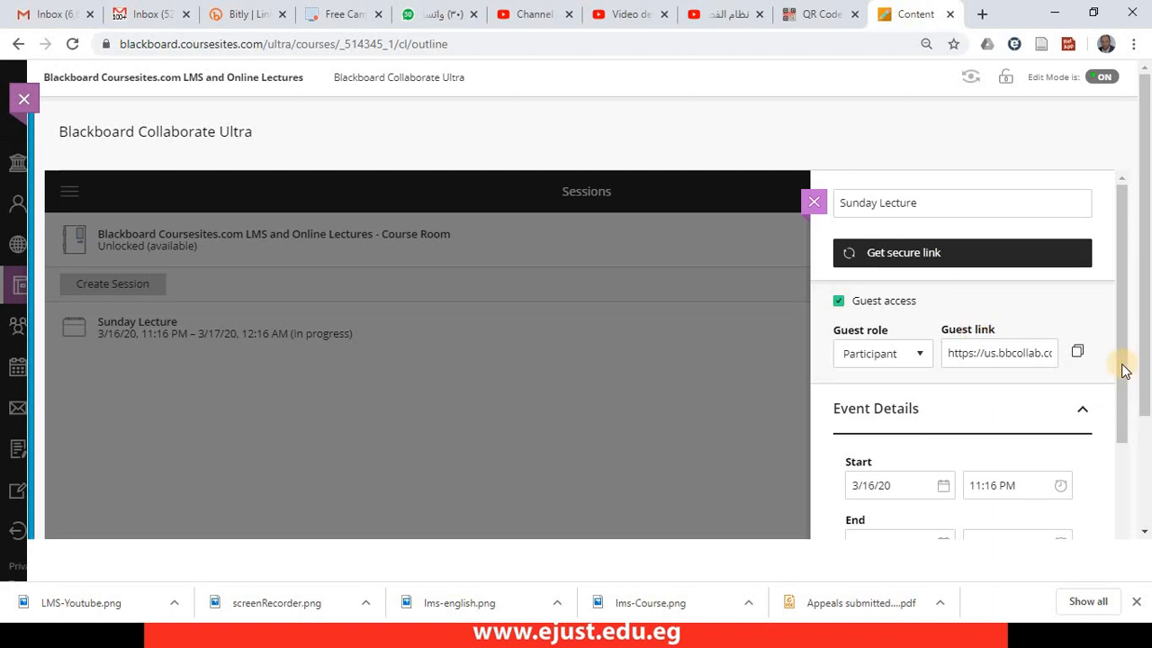
drag(1122, 368, 1122, 484)
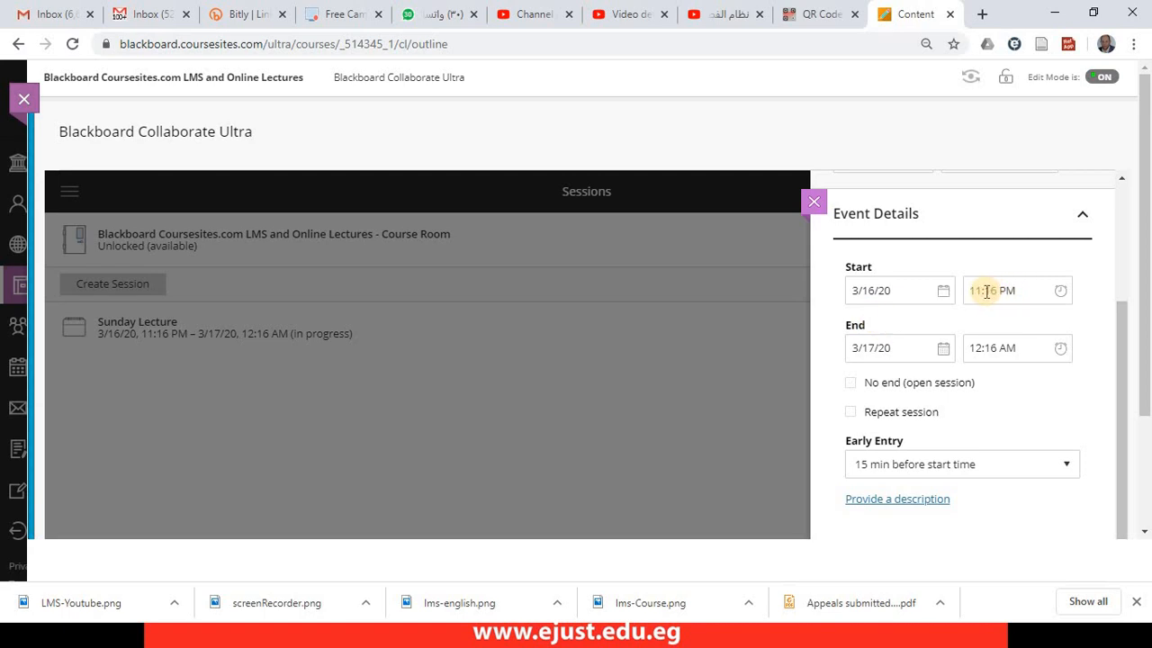
click(885, 292)
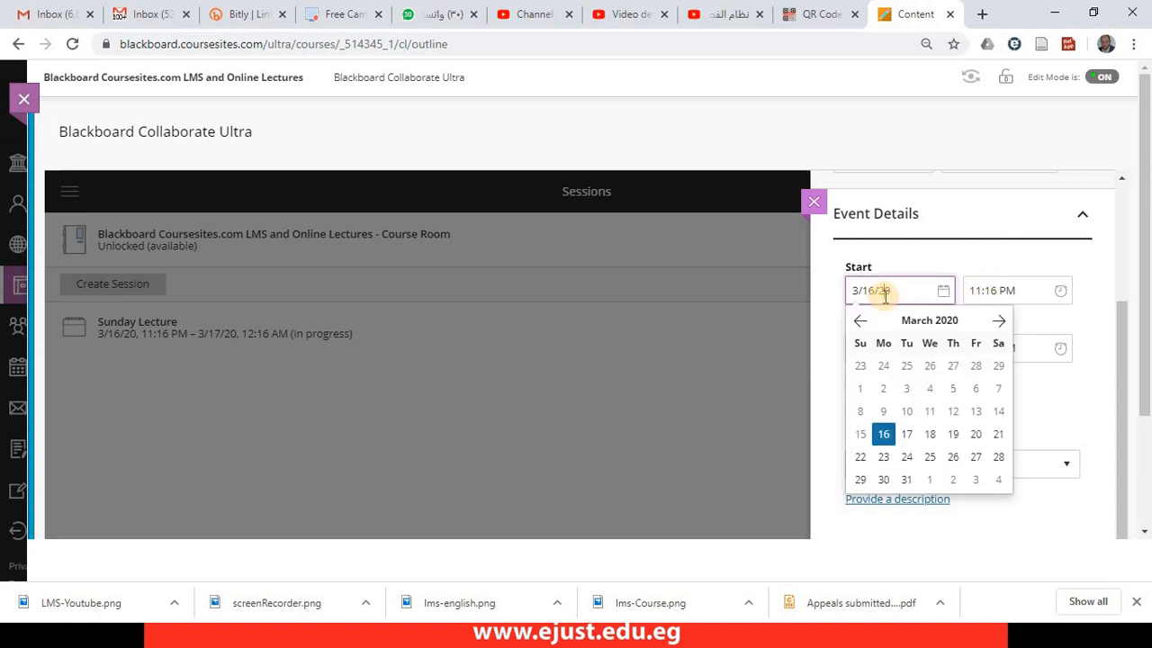
click(909, 435)
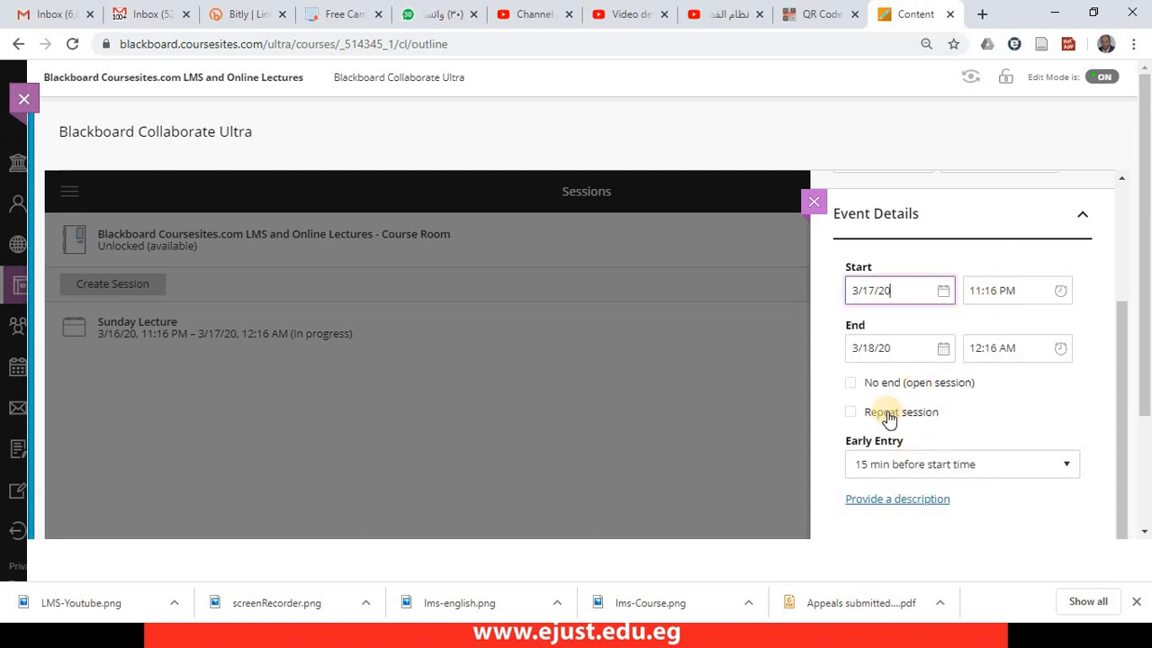
Step: Set the Sunday Lecture session's start time to 9:30 AM
click(1036, 289)
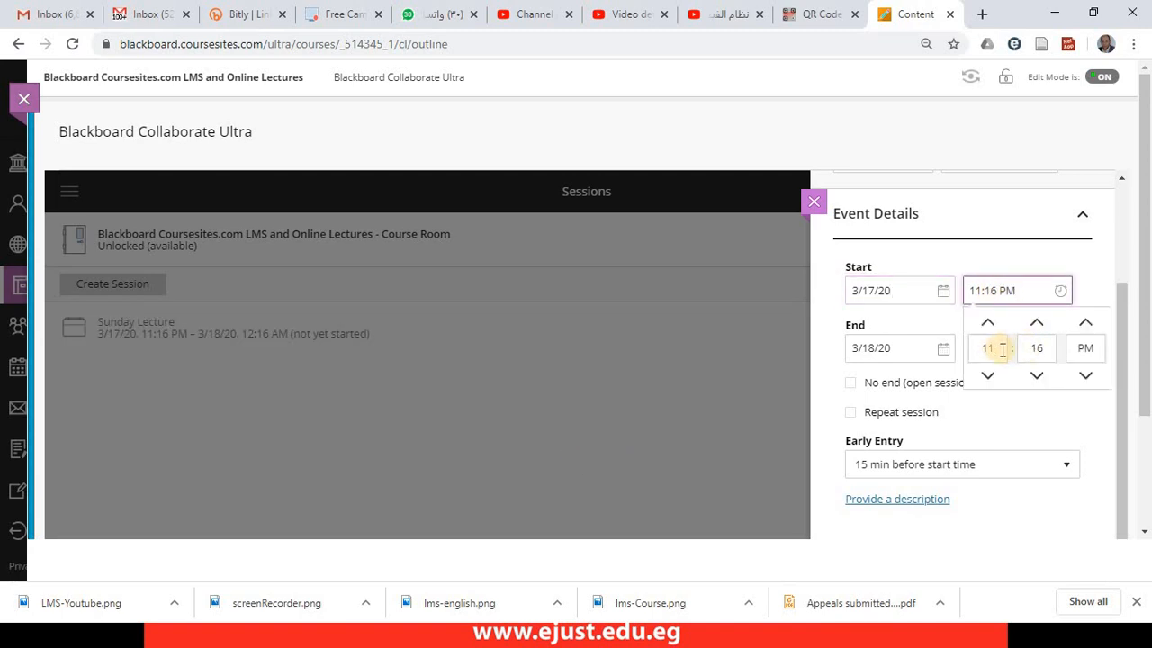
click(990, 376)
click(990, 376)
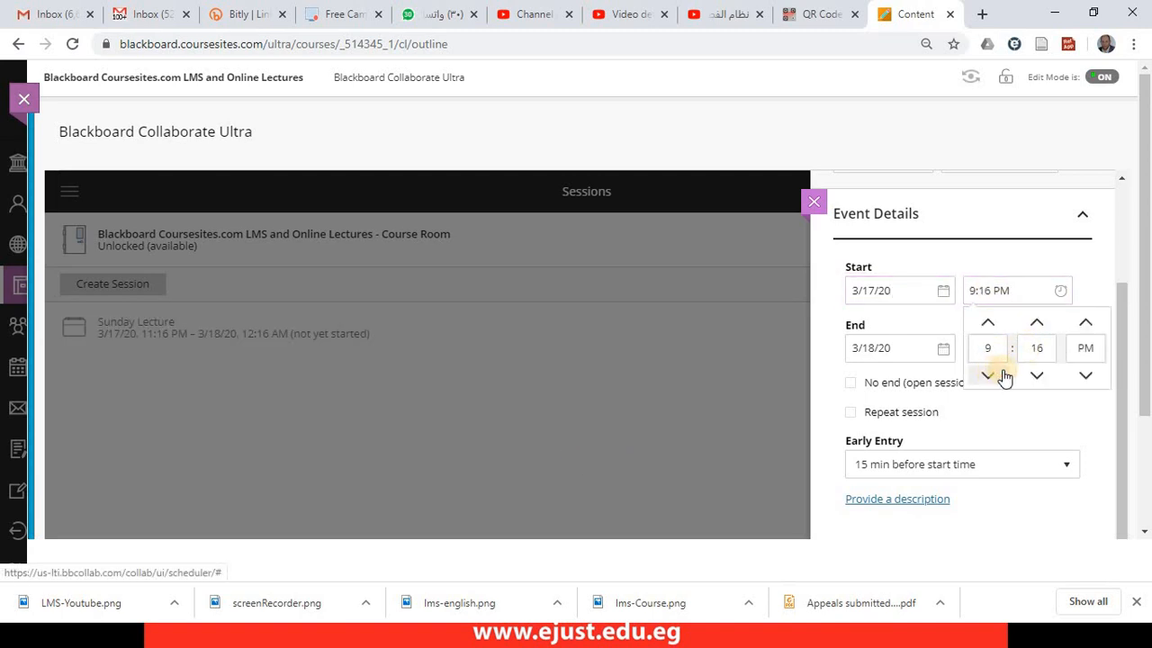
click(1036, 322)
click(1037, 322)
click(1036, 322)
click(1036, 323)
click(1036, 322)
click(1036, 322)
click(1036, 322)
click(1036, 322)
click(1036, 322)
click(1037, 322)
click(1036, 322)
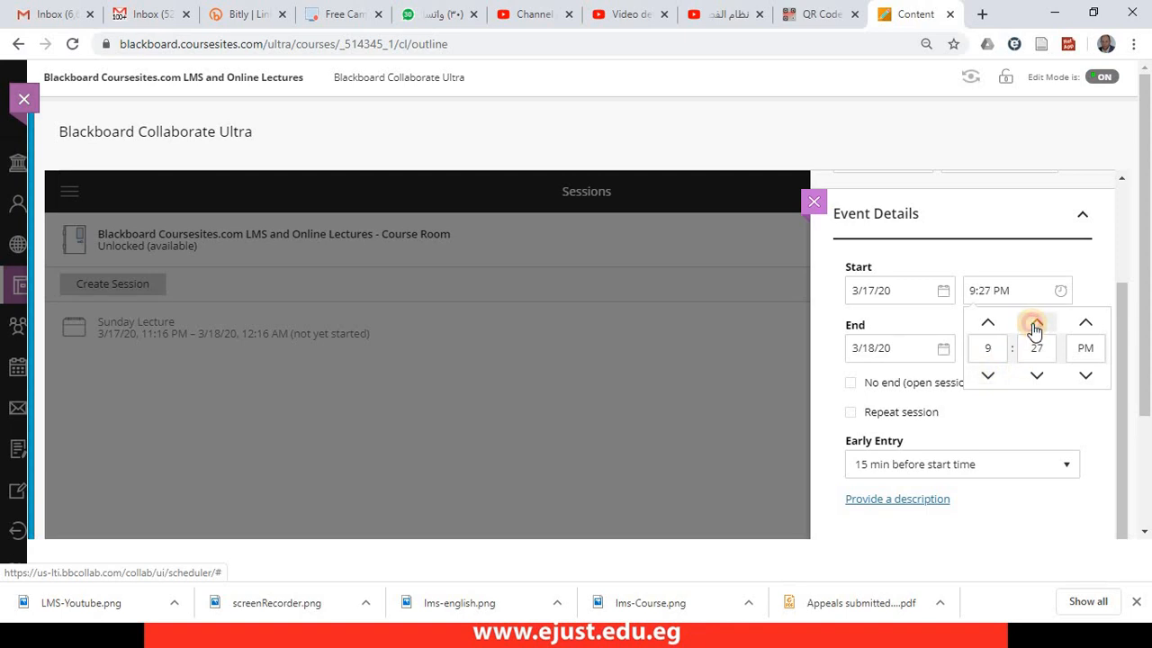
click(1036, 323)
click(1036, 322)
click(1036, 322)
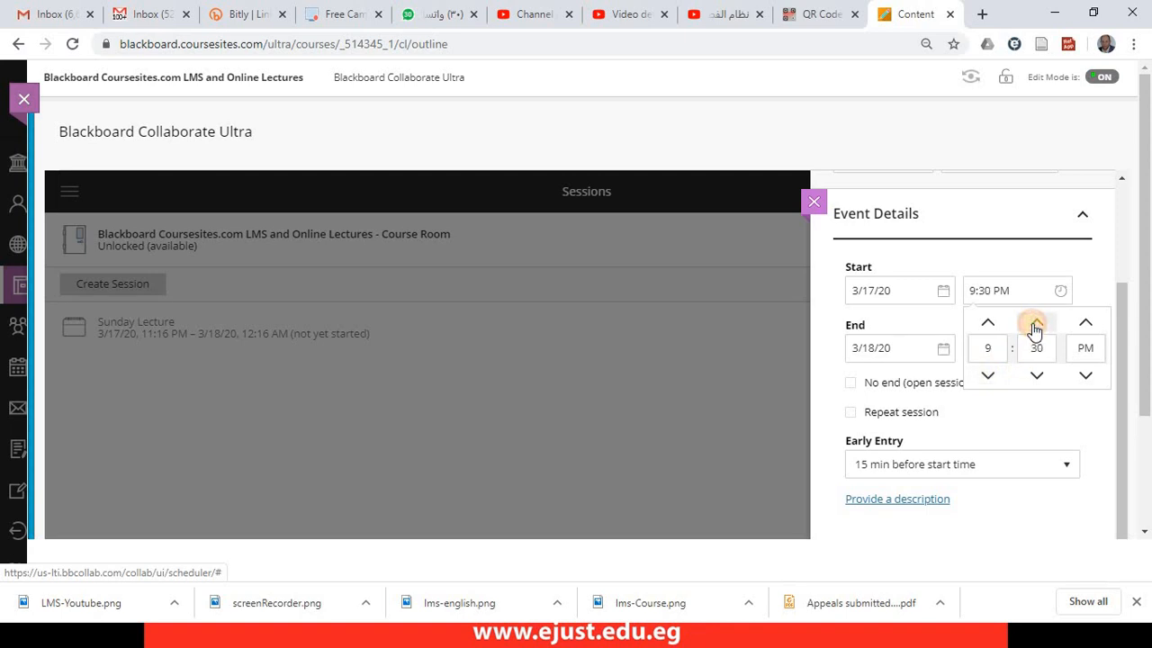
click(1085, 376)
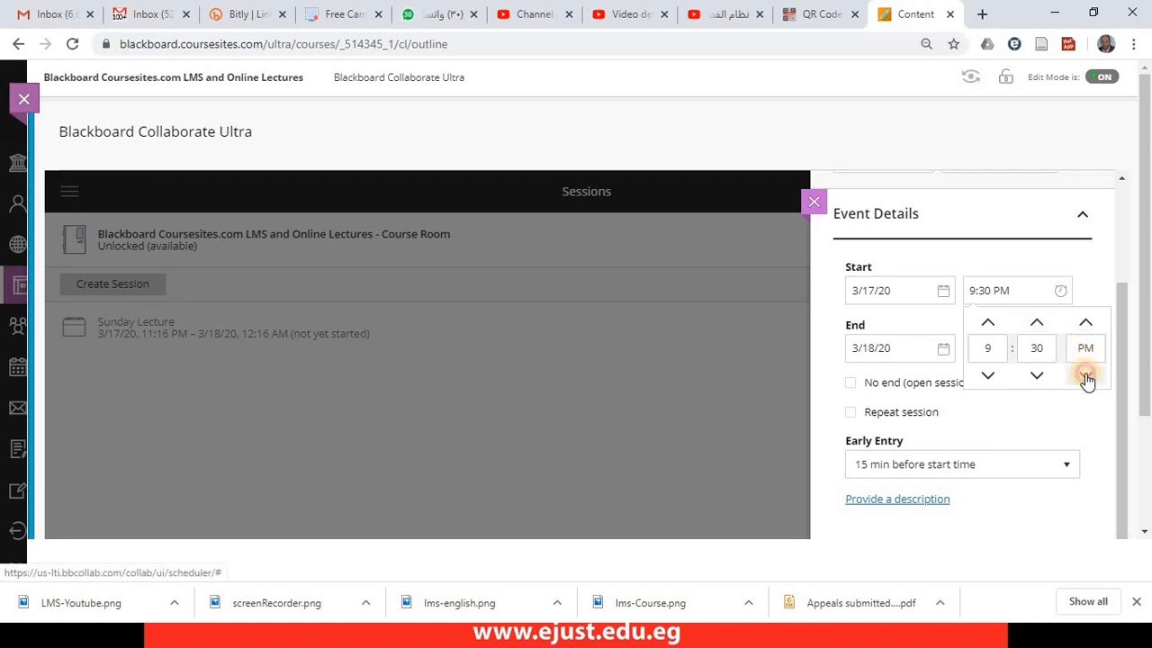
click(1091, 451)
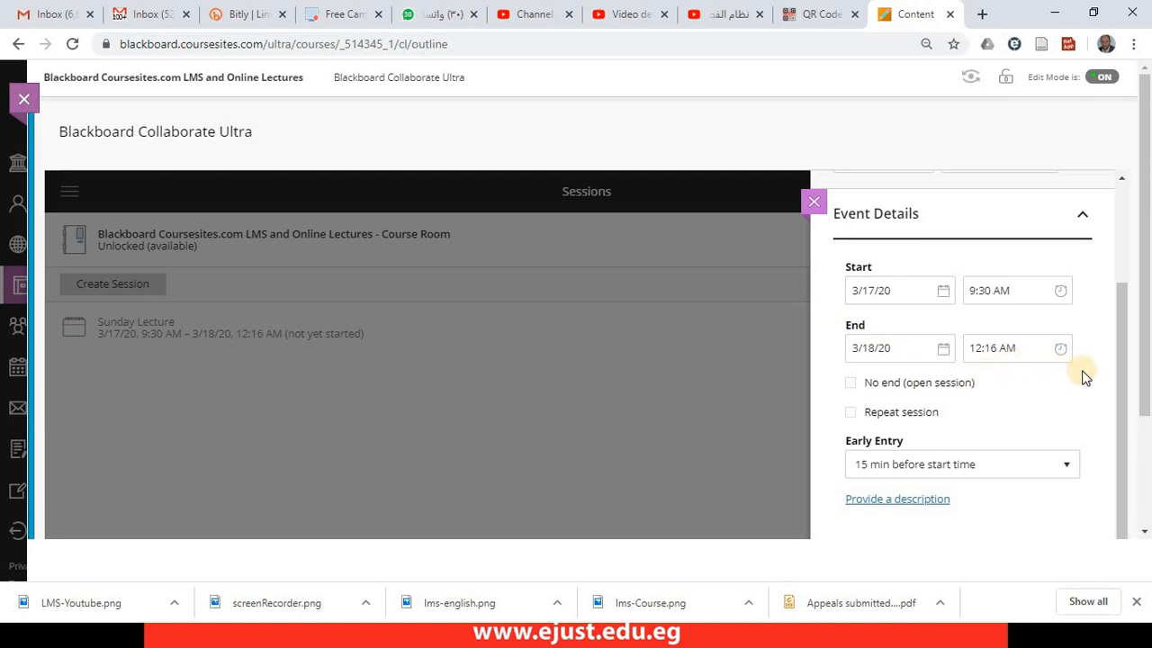
Step: Try the weekly Repeat session option for the Sunday Lecture and turn it back off
drag(1122, 375, 1119, 396)
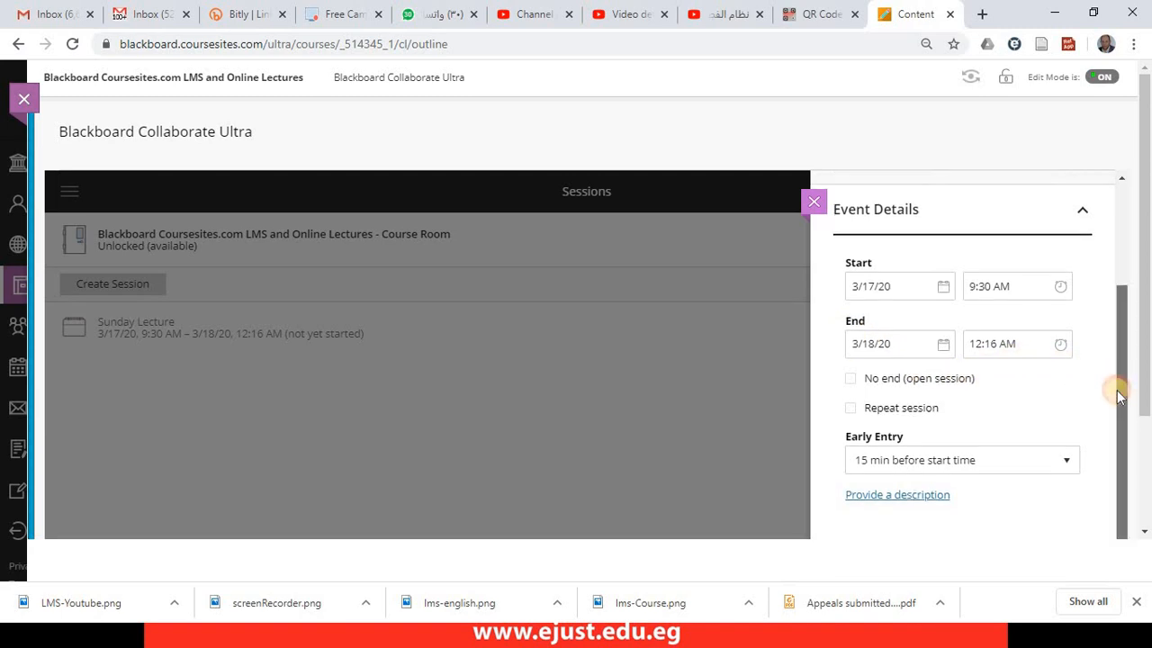
scroll(1119, 396, down, 1)
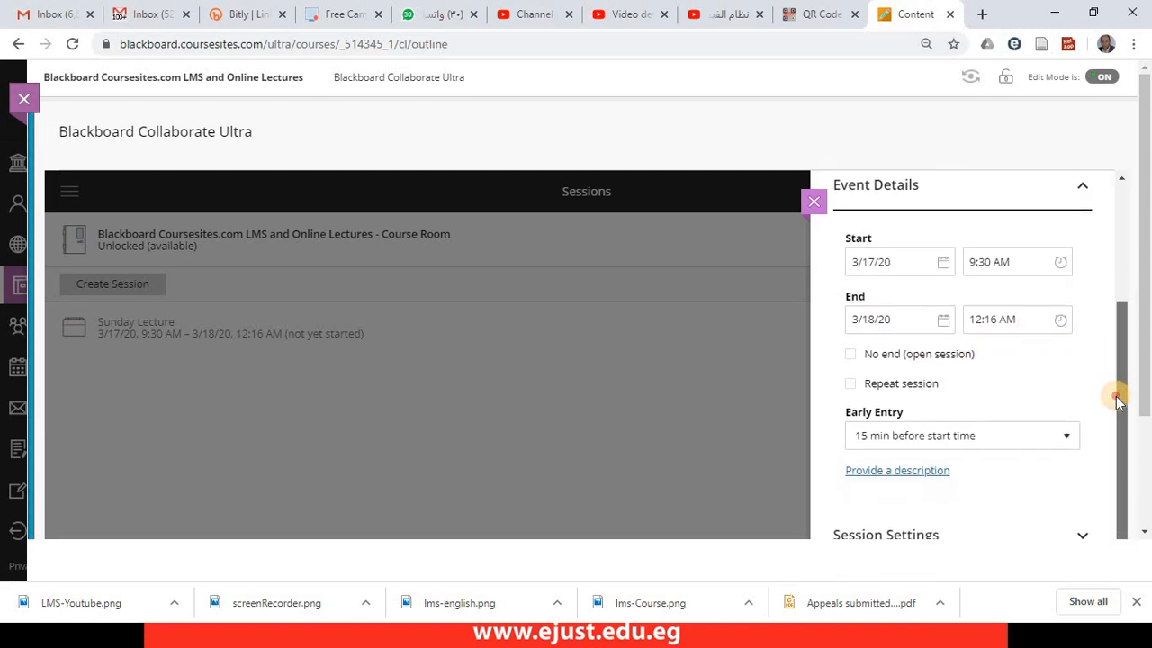
click(882, 385)
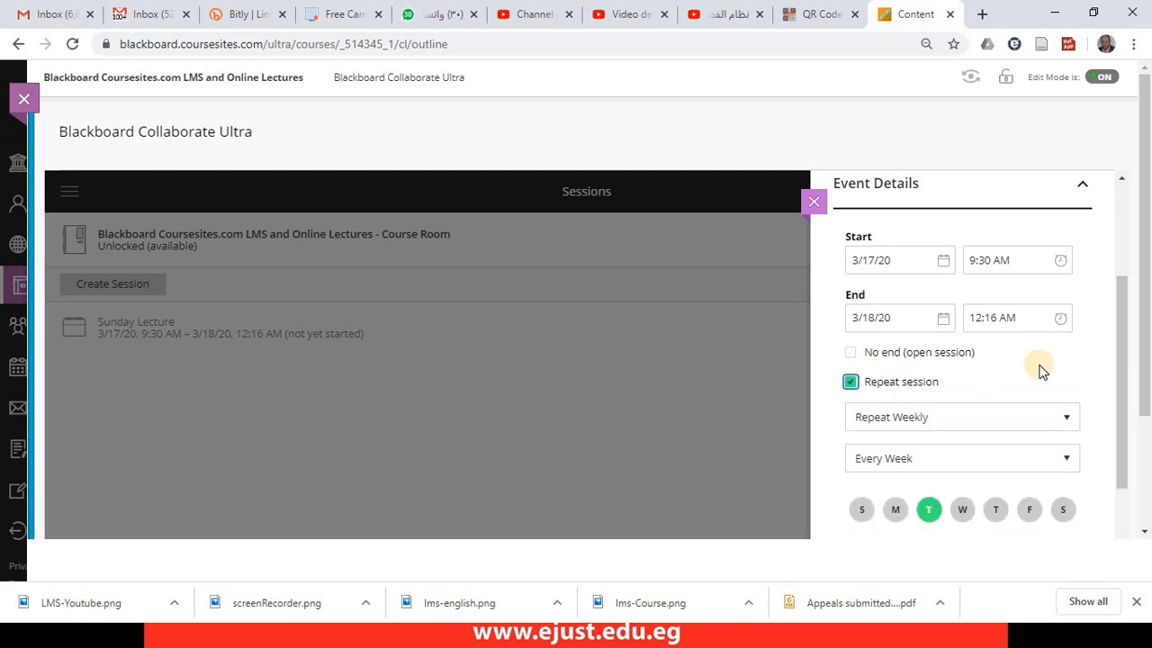
drag(1119, 386, 1119, 411)
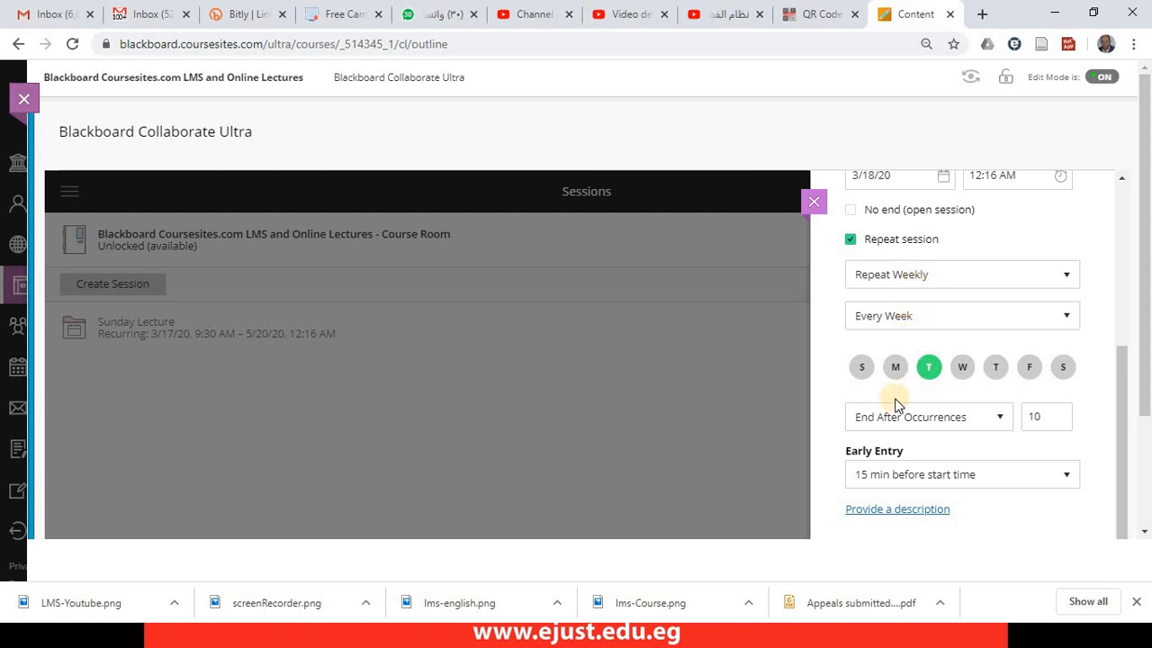
click(929, 367)
drag(1147, 395, 1145, 461)
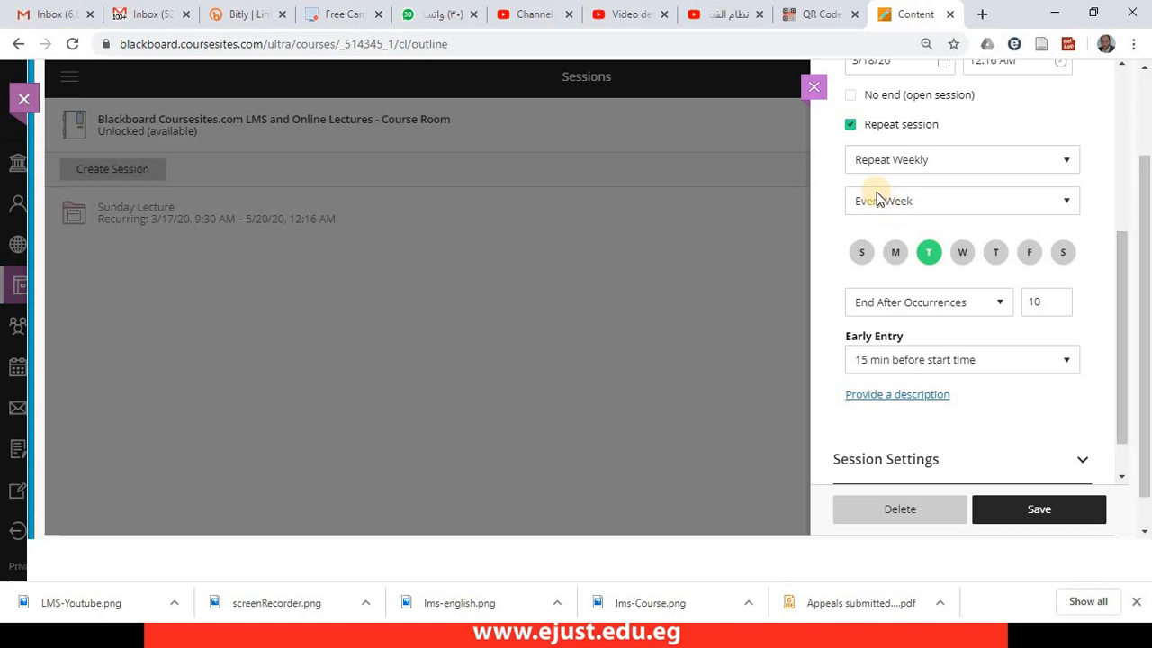
click(847, 125)
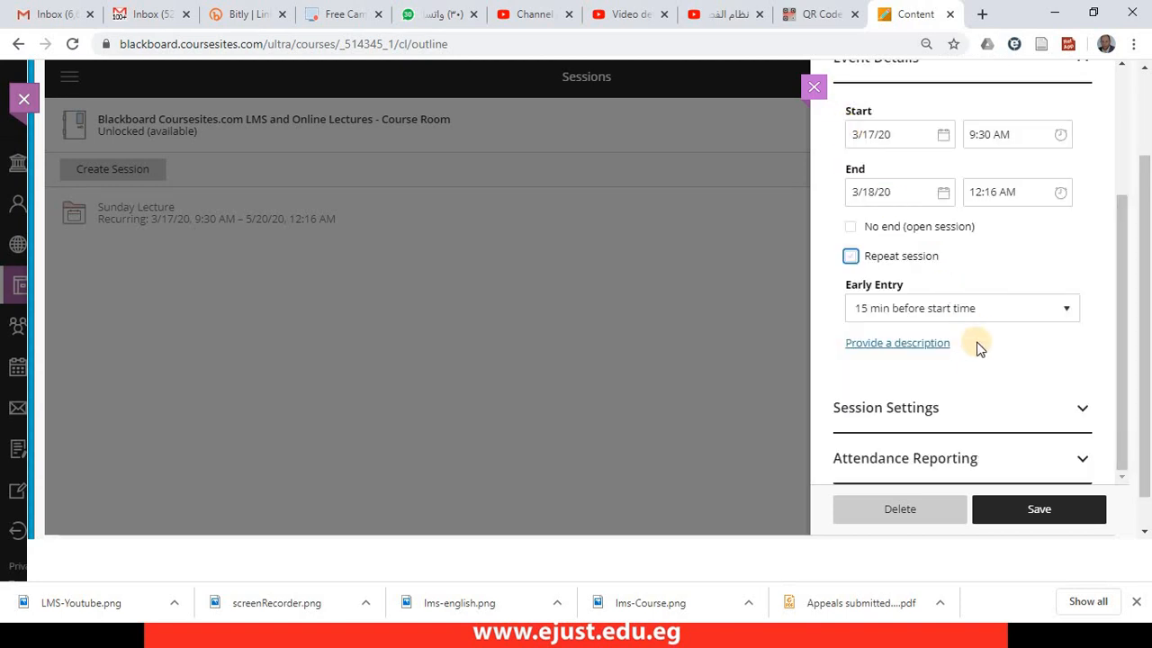
Step: Choose 15 min before start time as the session's early entry
scroll(1141, 329, down, 1)
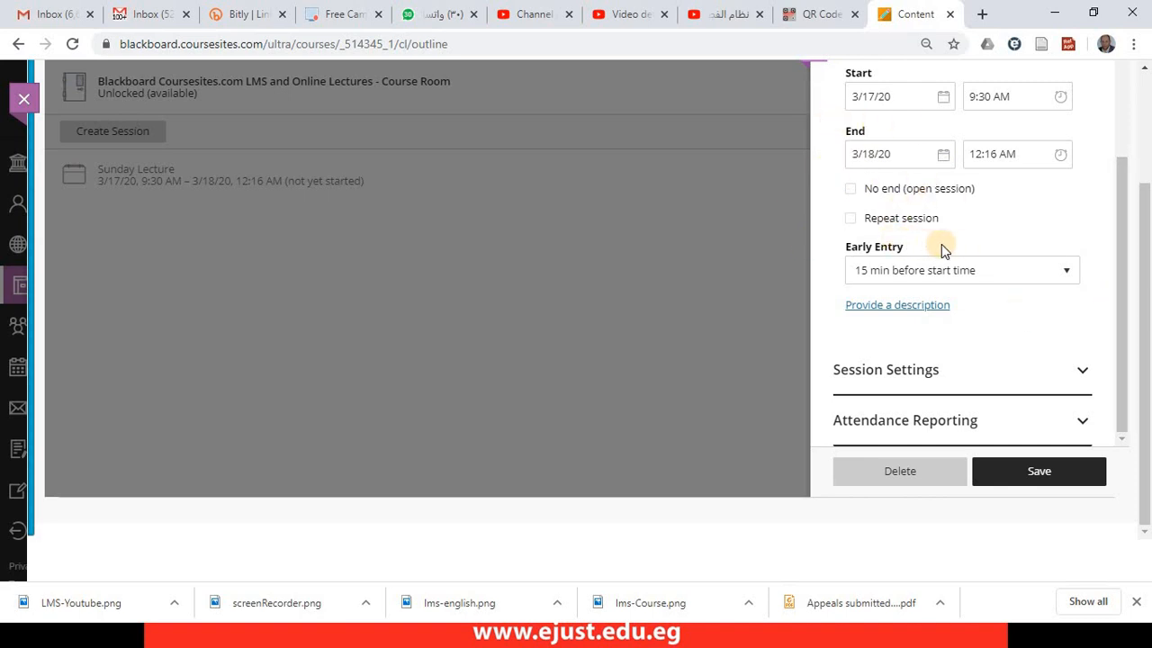
click(911, 281)
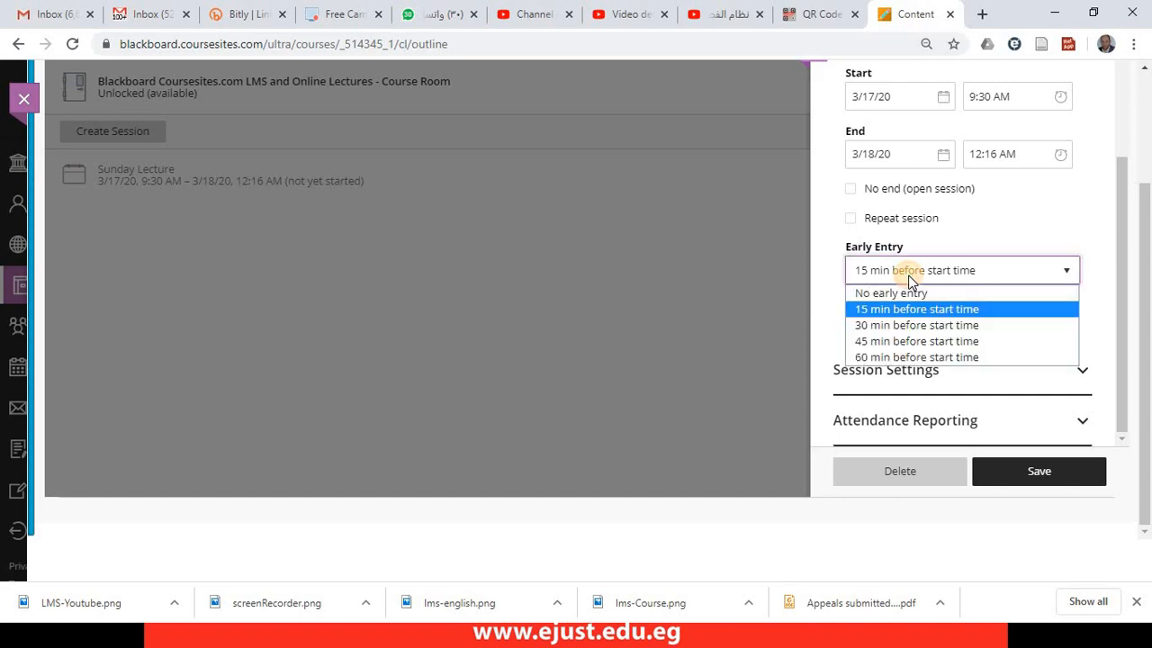
click(907, 309)
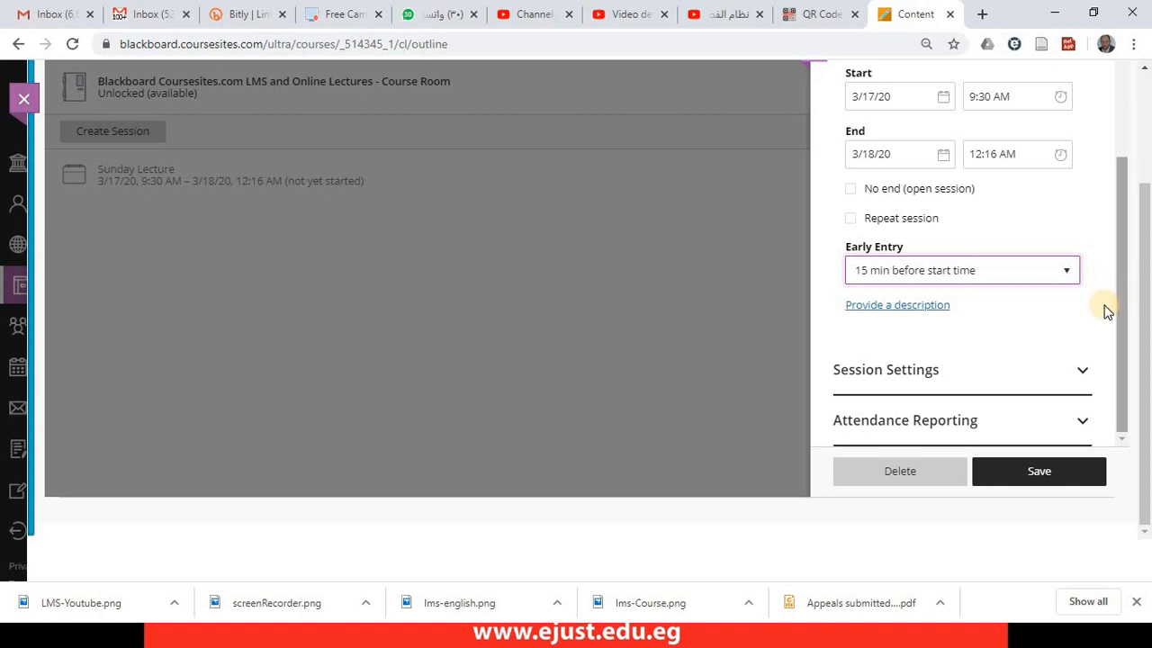
Step: Expand the Session Settings and review the default attendee role choices, leaving Participant selected
click(961, 371)
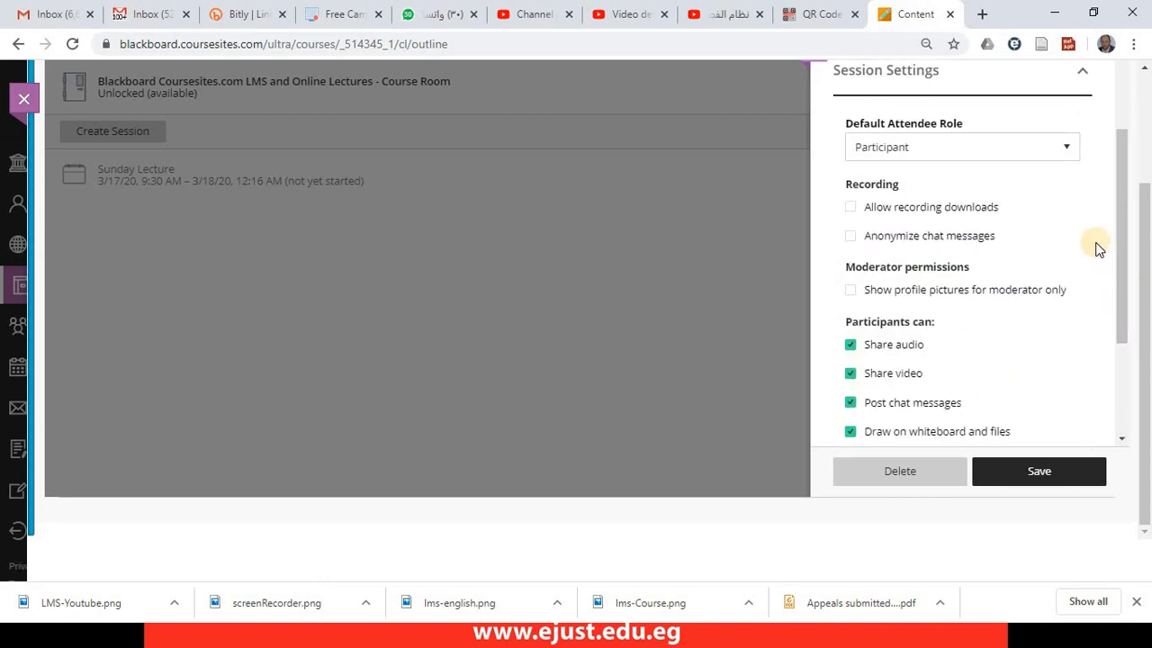
click(950, 150)
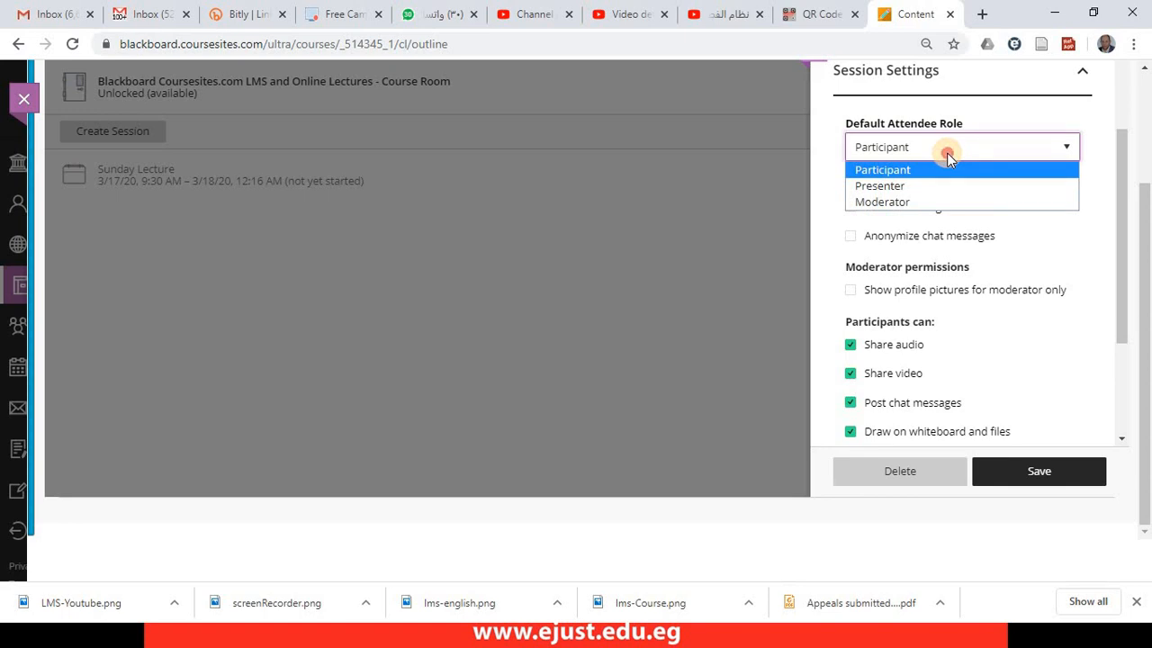
click(947, 153)
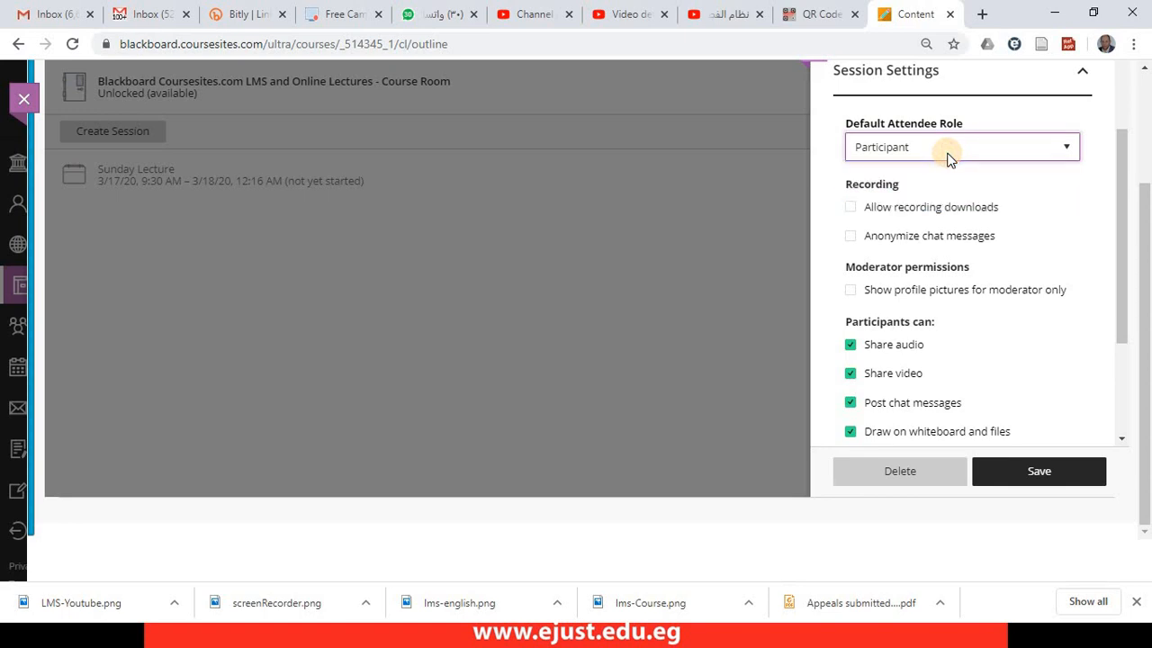
Step: Allow recording downloads for the Sunday Lecture session and disable participants' permission to draw on whiteboard and files
click(914, 207)
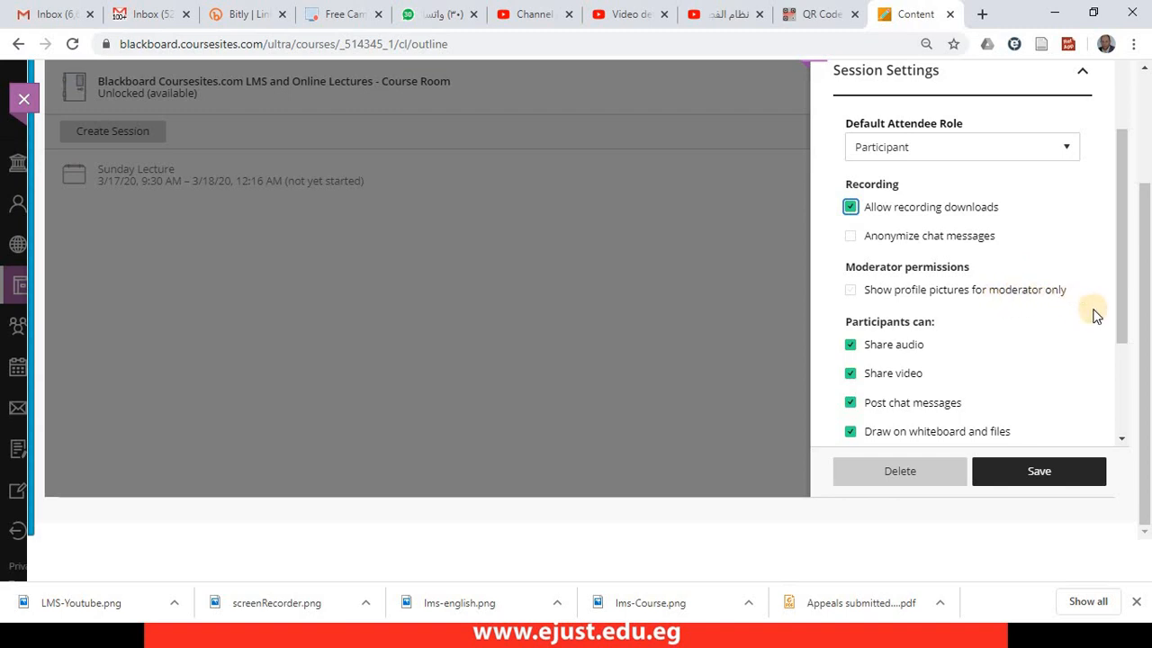
scroll(1106, 386, down, 3)
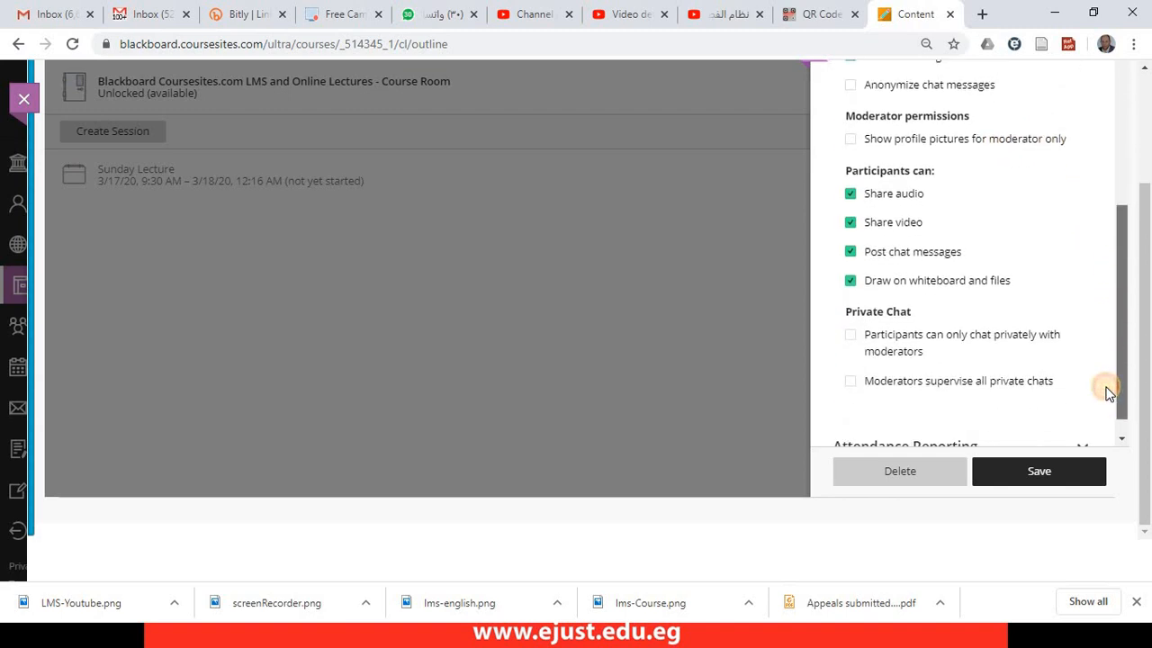
scroll(1108, 409, down, 1)
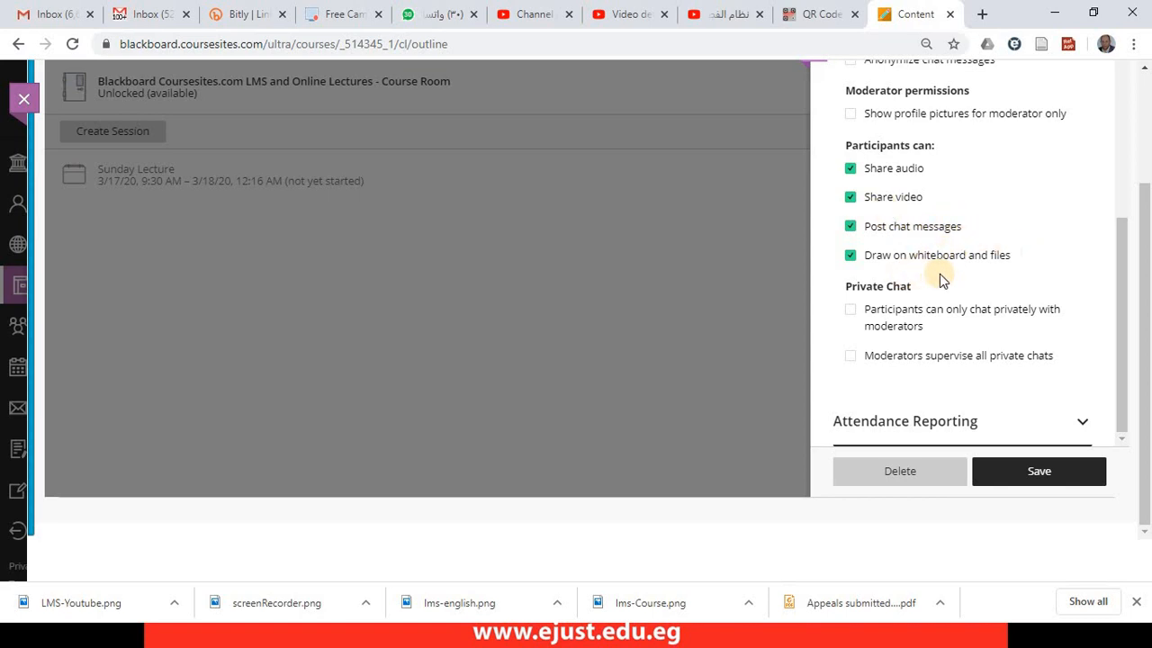
click(1000, 262)
click(960, 258)
click(863, 258)
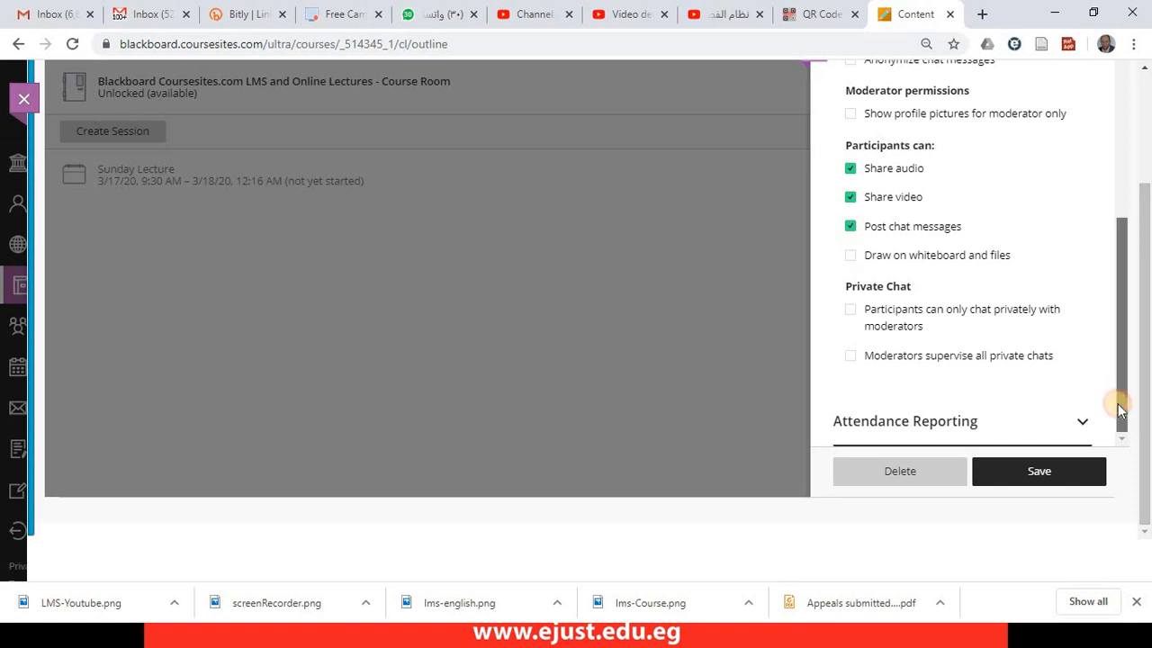
Step: Share the Sunday Lecture's attendance information with the LMS, set the required time in session to 64%, and save the session
click(1003, 421)
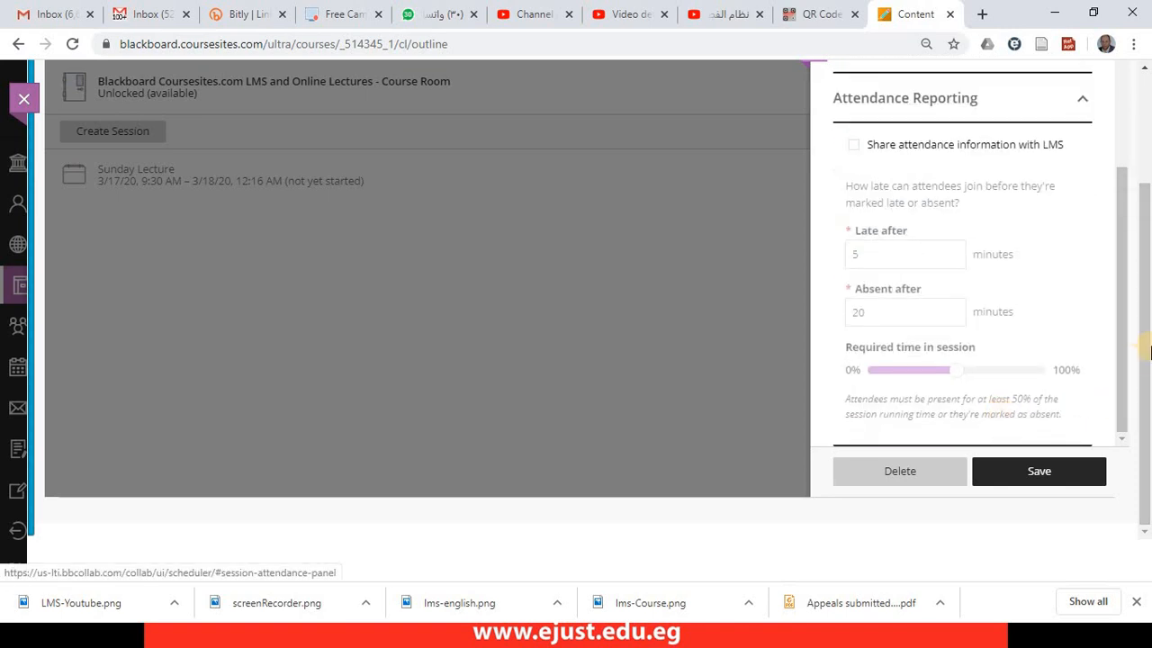
click(857, 146)
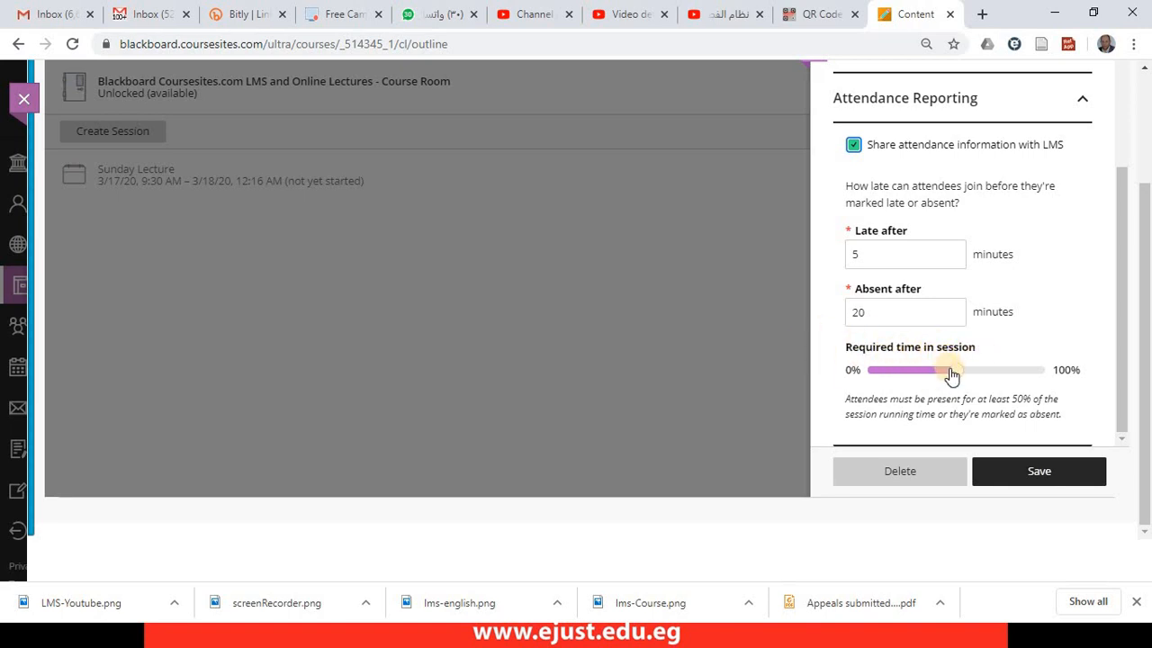
drag(950, 373, 983, 376)
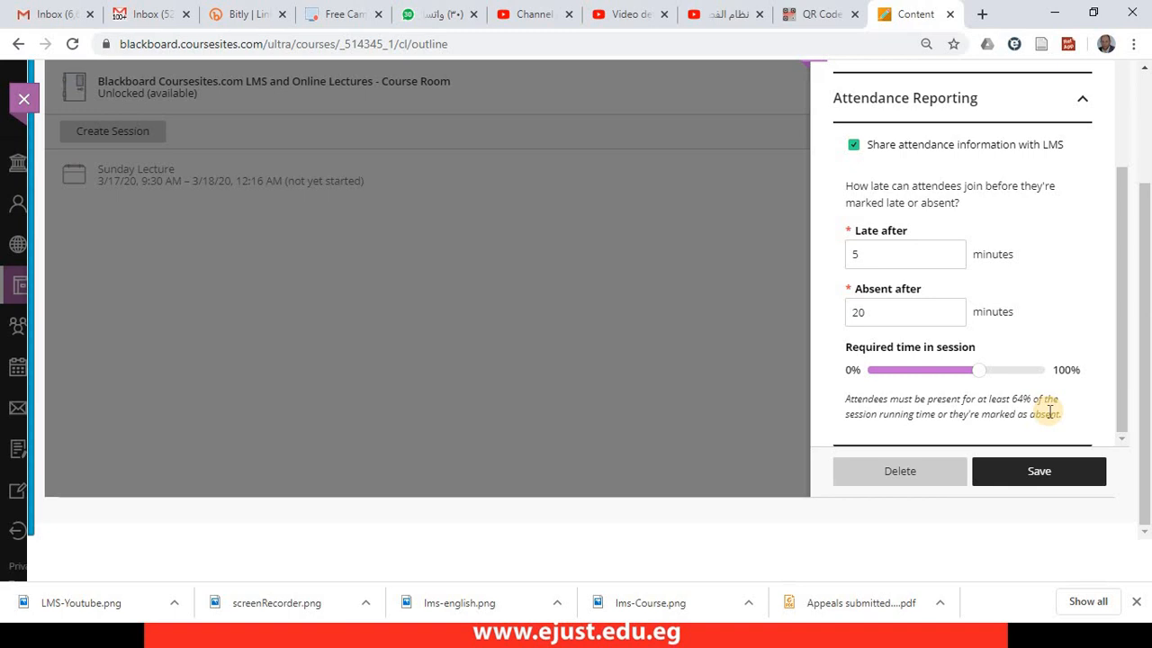
click(1071, 472)
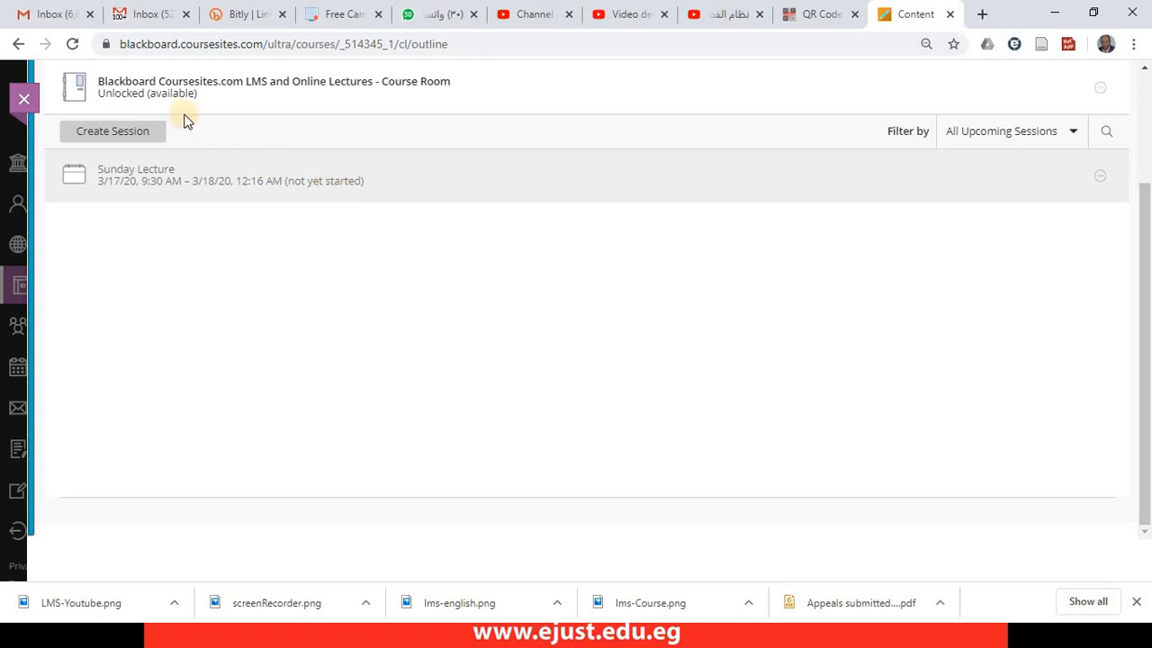
Step: Create and save a session named "test session" with the default times and copy its guest link
click(105, 134)
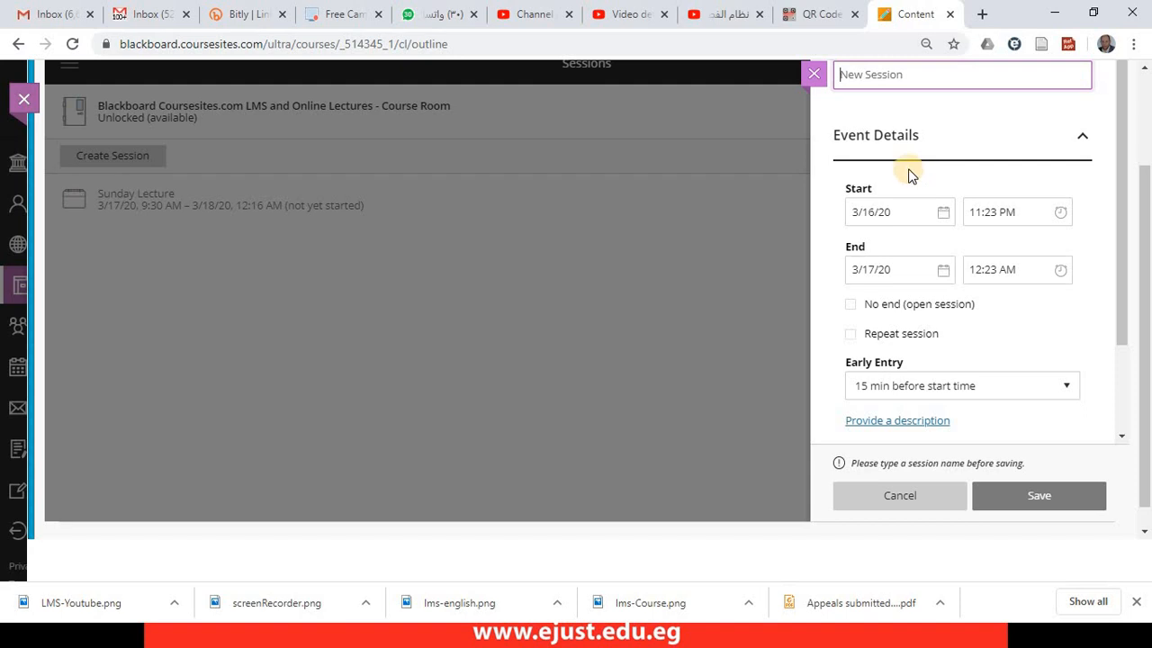
text(test )
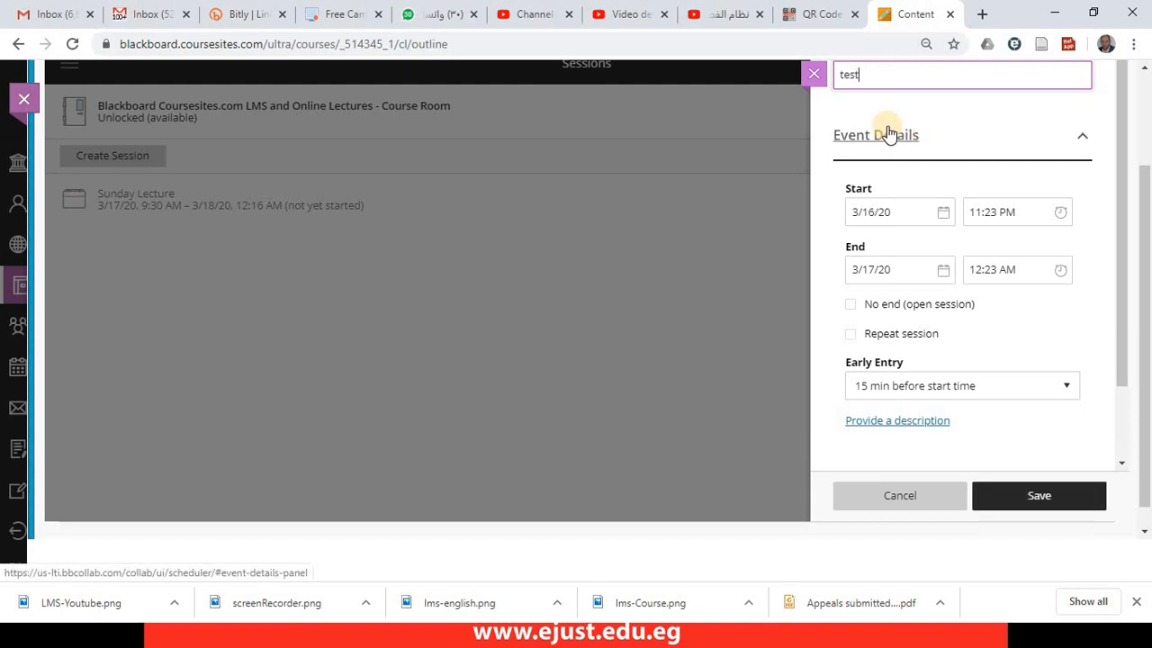
text(session)
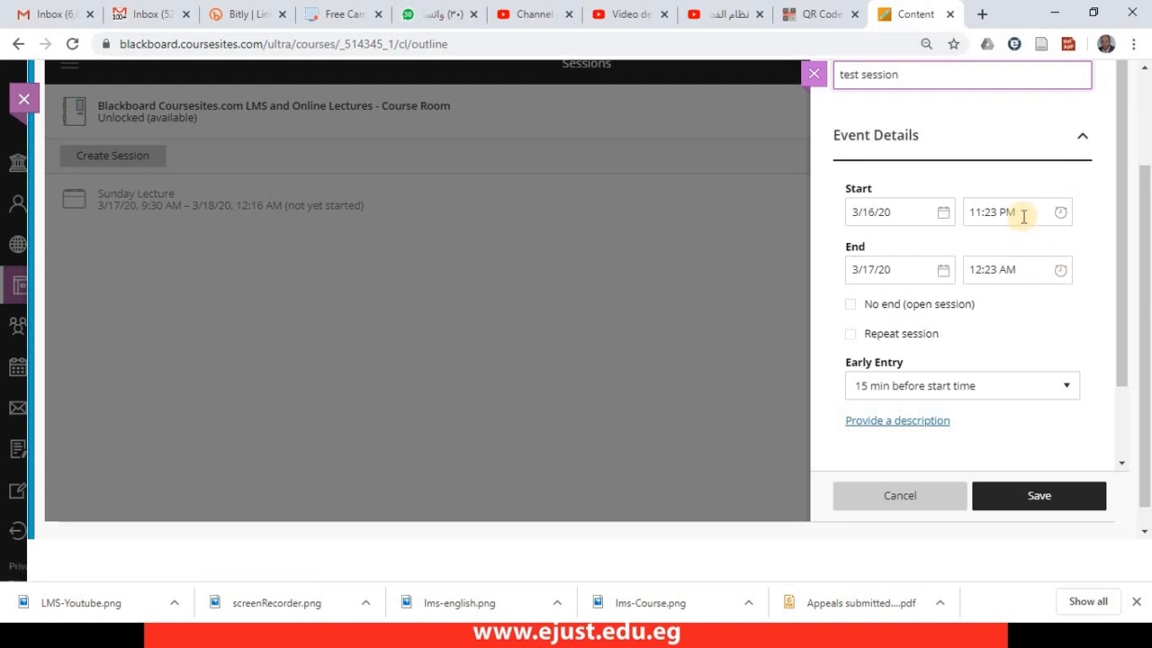
key(Return)
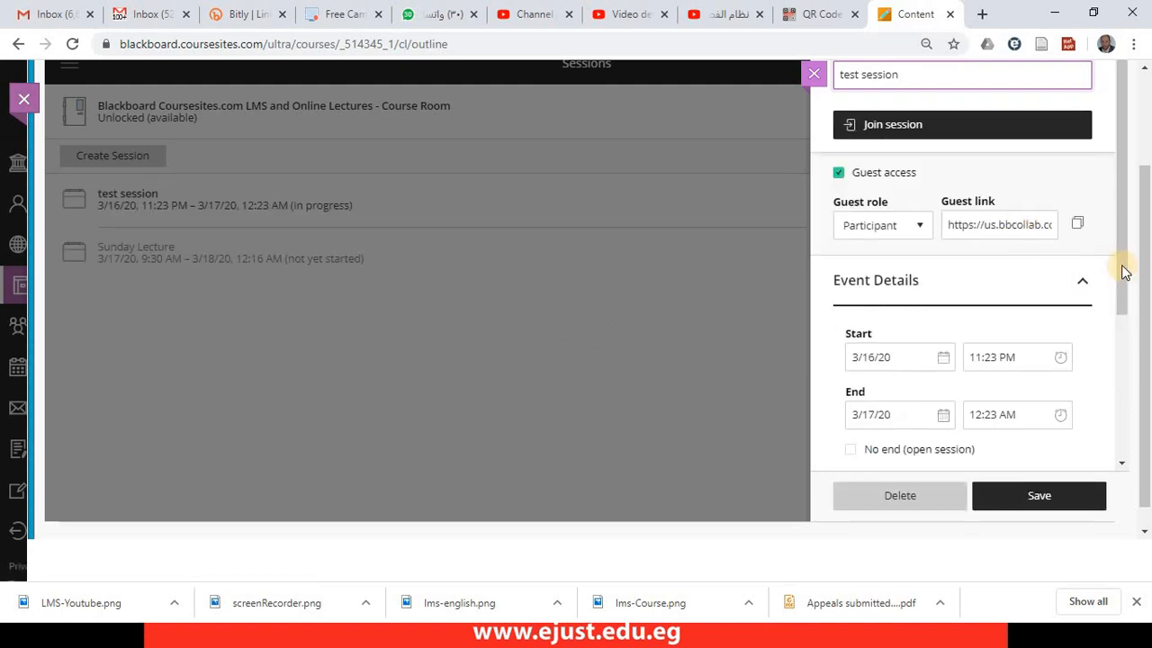
scroll(1121, 306, down, 1)
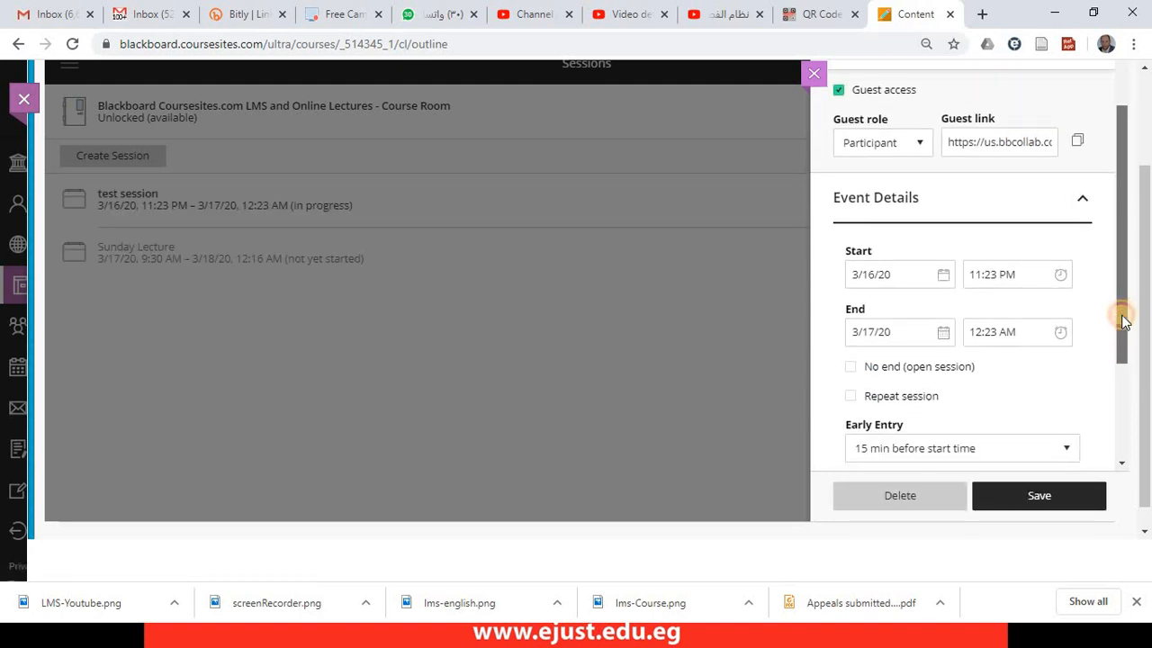
click(1078, 142)
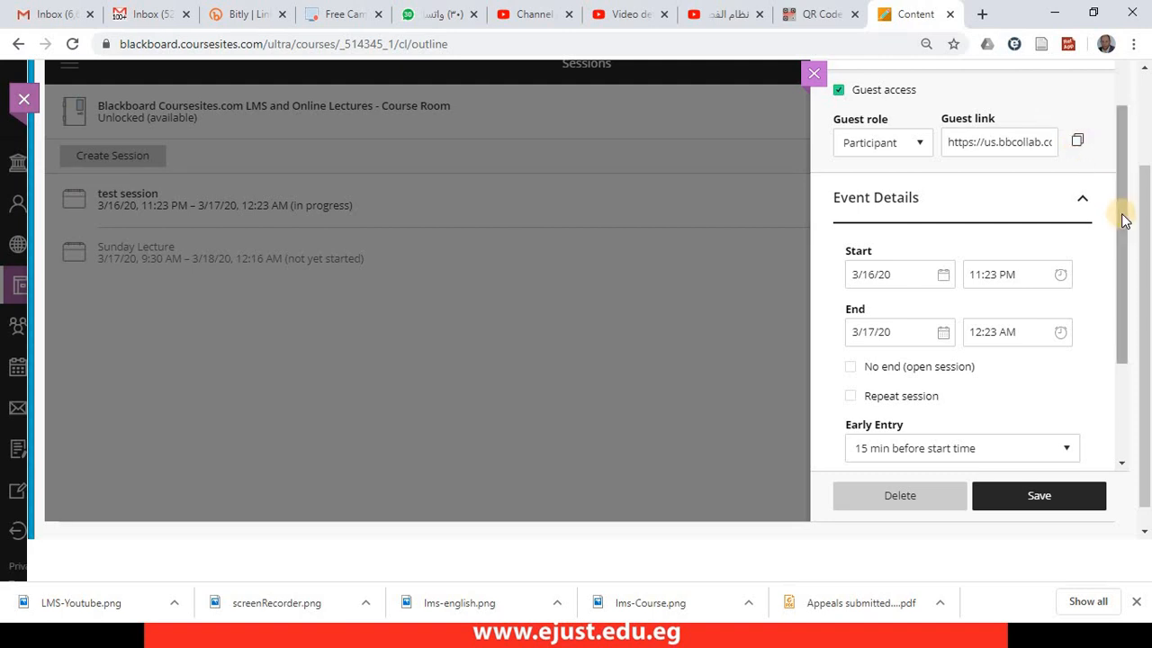
Step: Allow recording downloads in the test session's settings, disable participants' drawing on whiteboard and files, and save
drag(1124, 220, 1111, 343)
click(1071, 391)
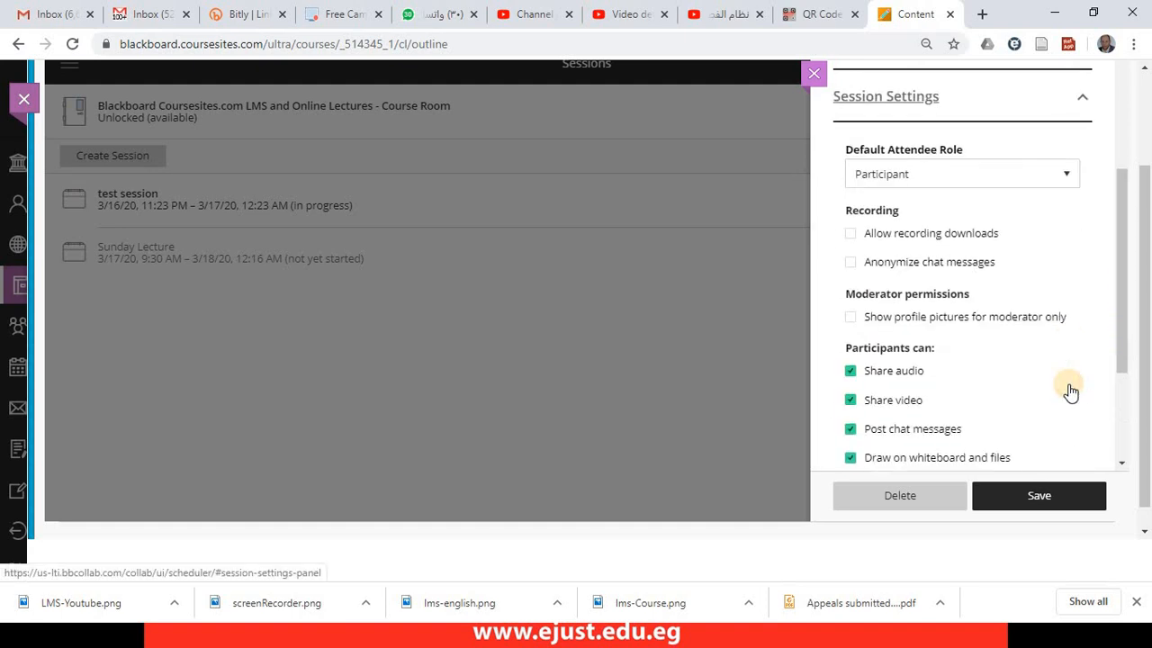
click(942, 236)
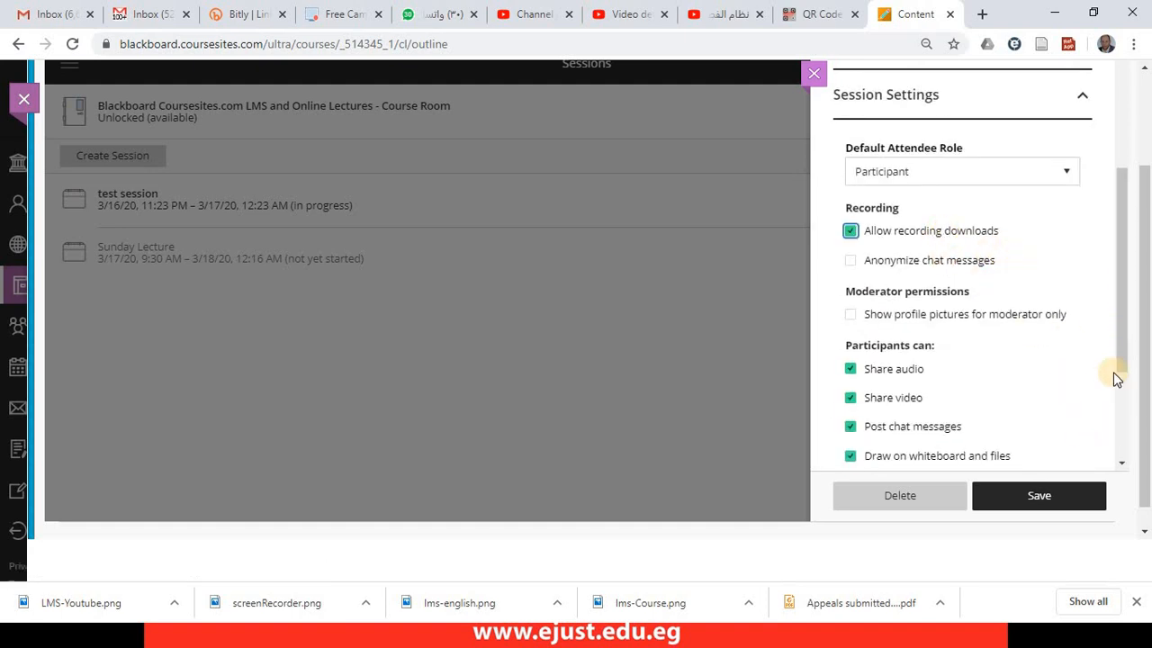
drag(1122, 334, 1122, 458)
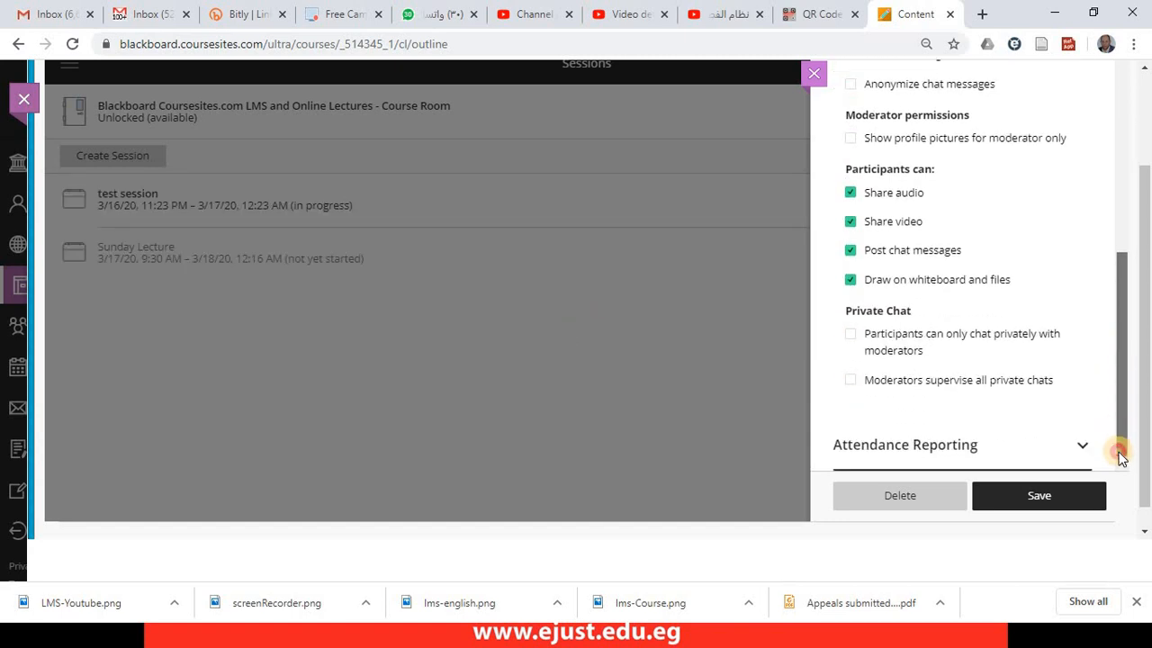
click(952, 281)
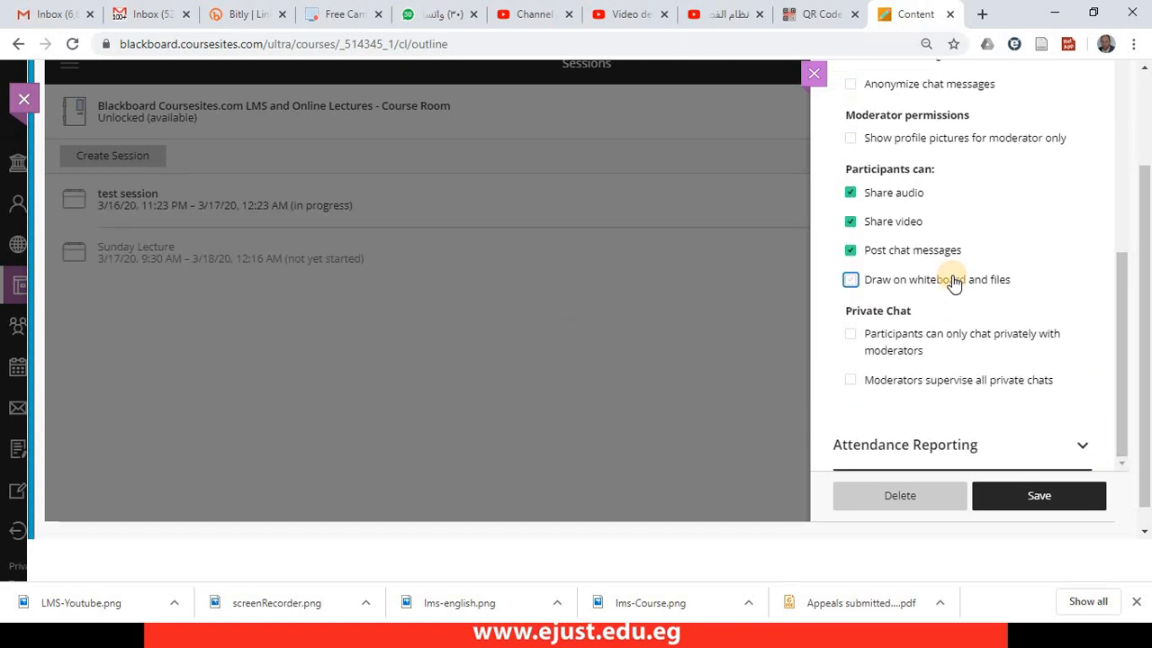
click(953, 281)
click(953, 281)
click(1034, 495)
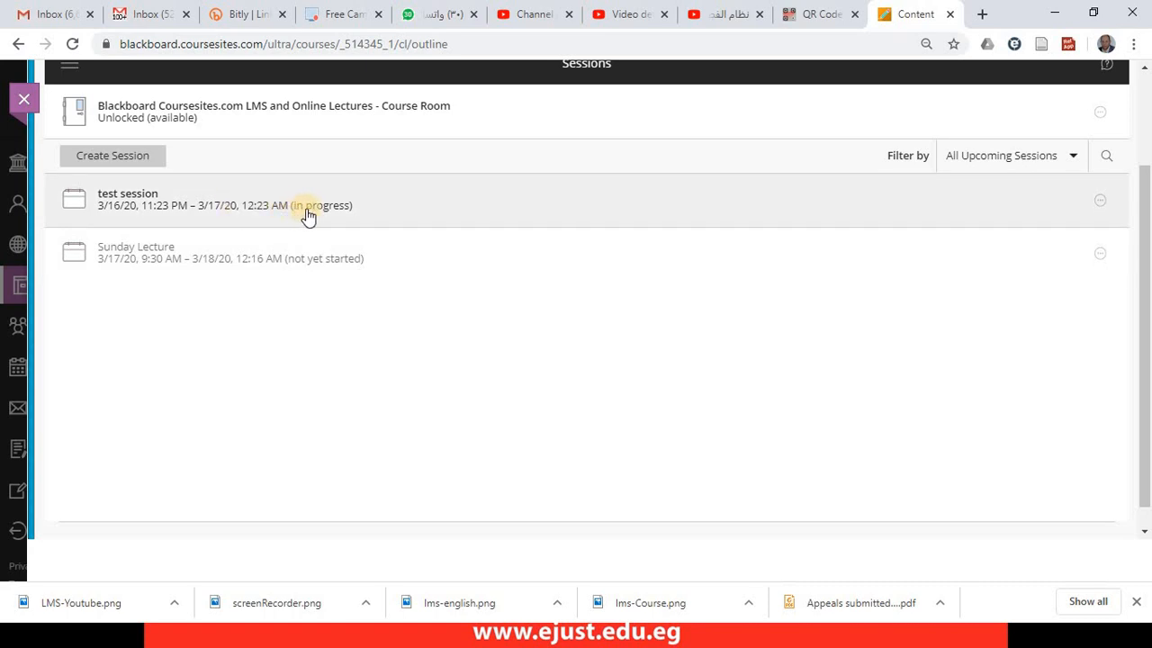
Step: Open the test session from the session list and join it as moderator
click(306, 209)
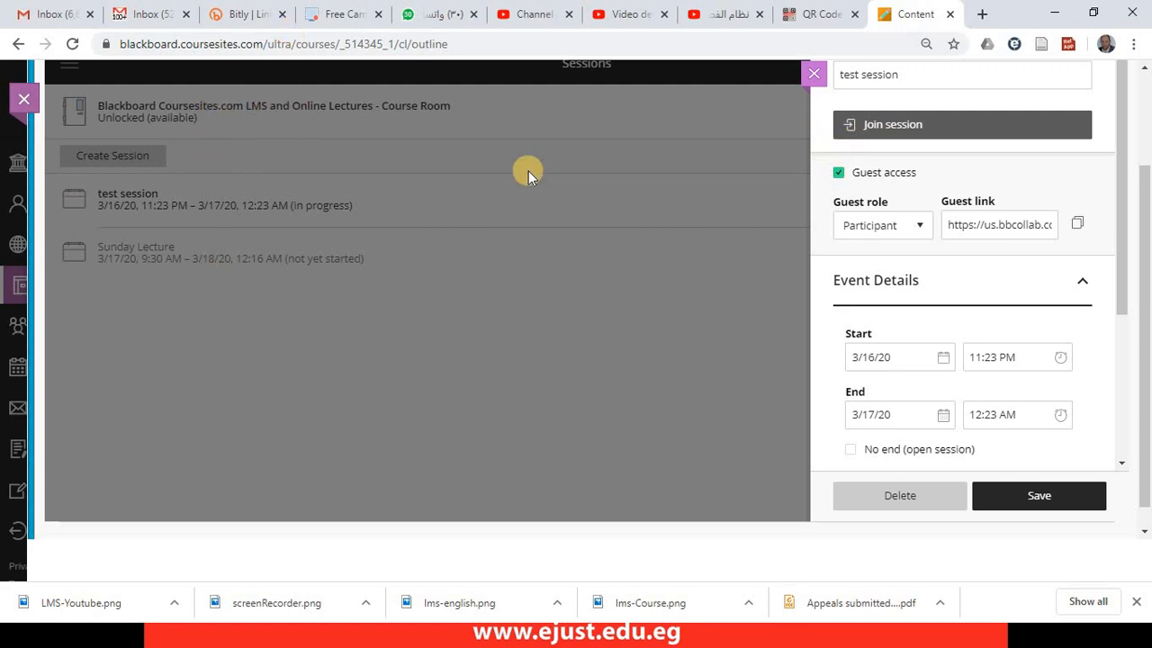
click(927, 126)
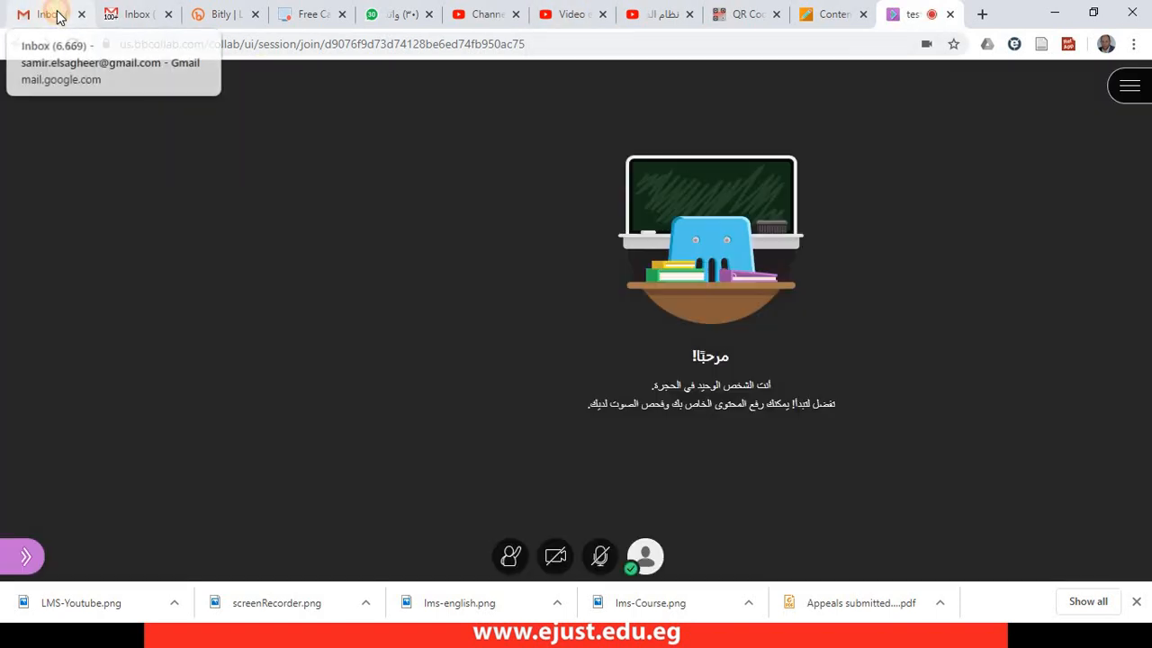
Step: Switch to the university Gmail inbox and send a new message containing the copied guest link to the moderator's own university address
click(56, 17)
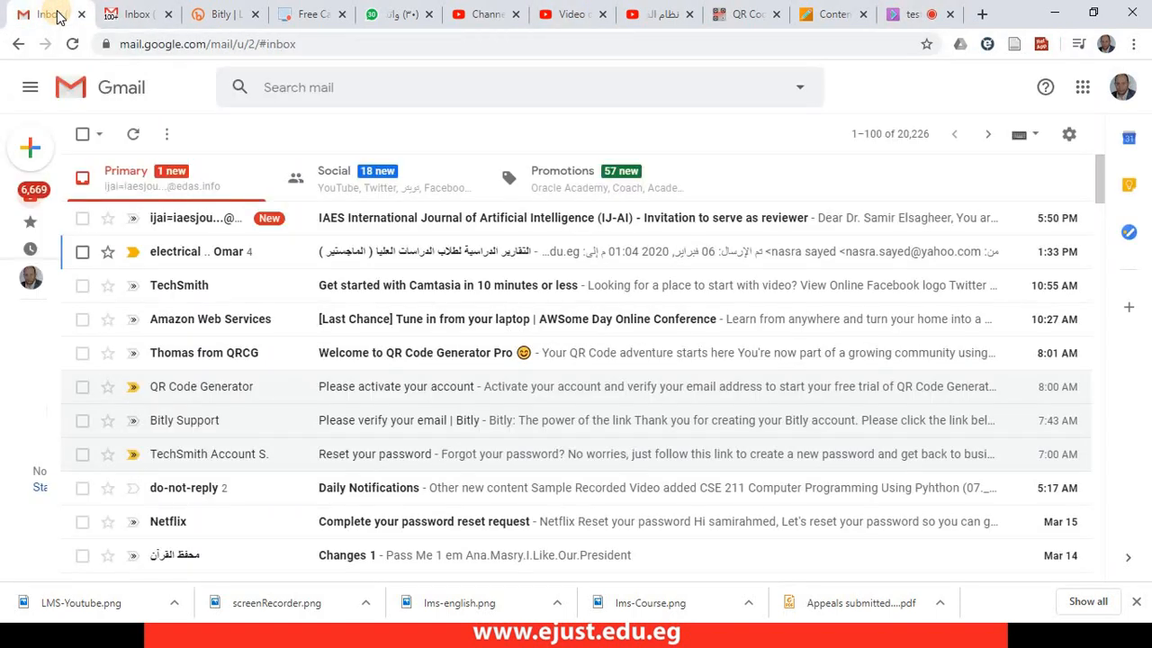
click(131, 18)
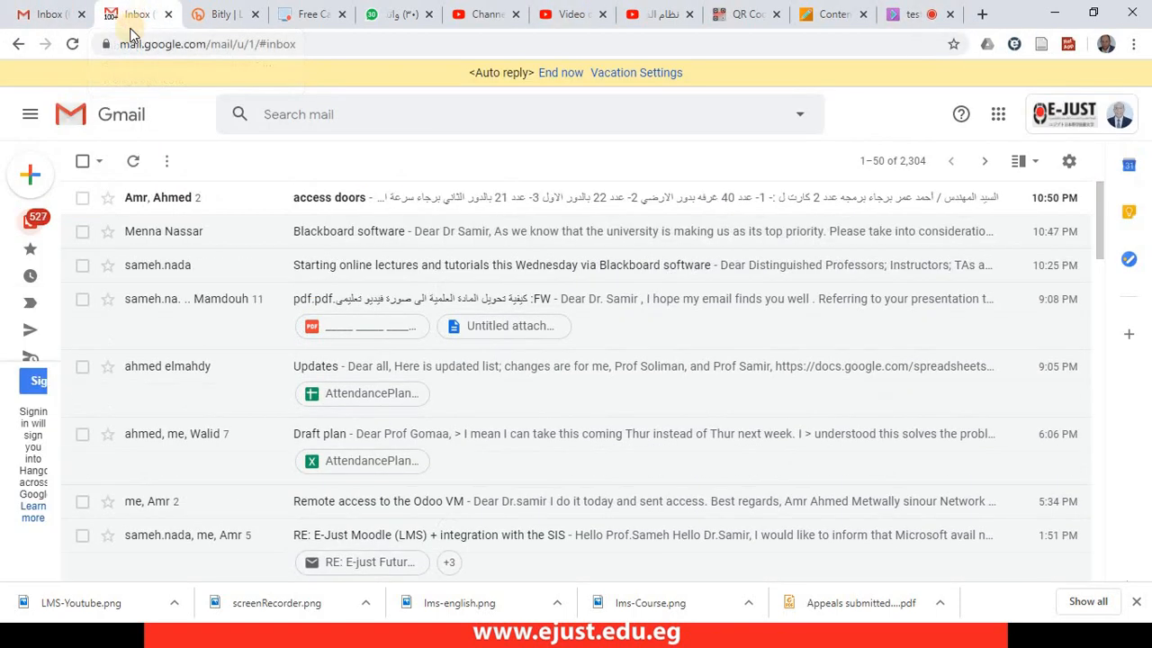
click(40, 182)
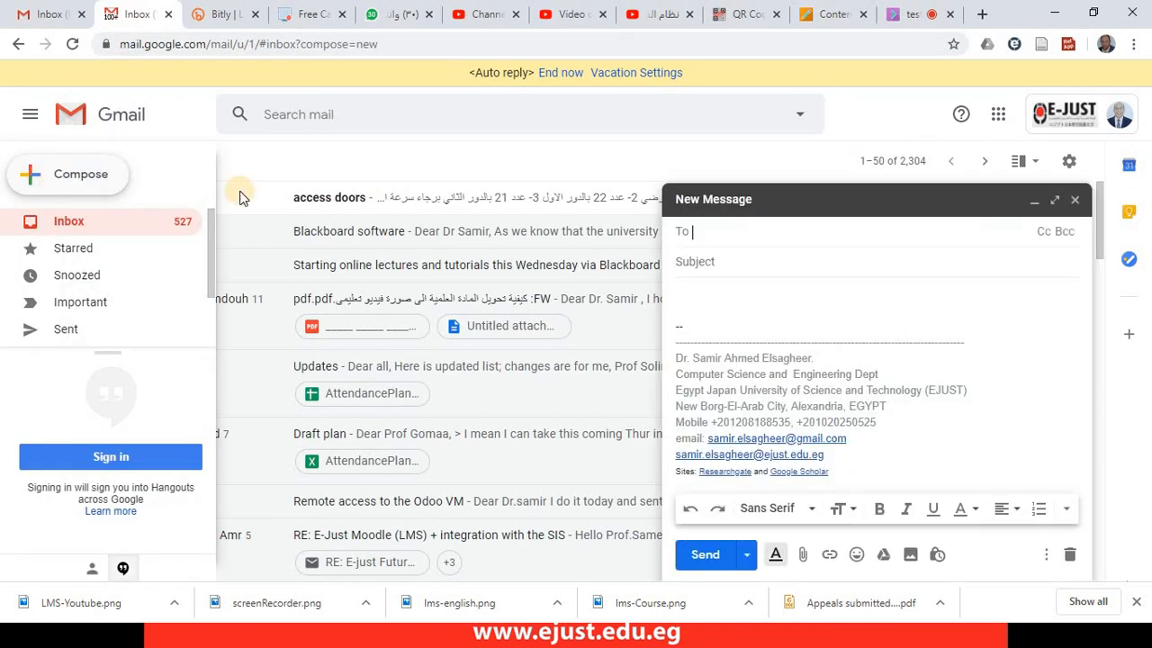
text(sa)
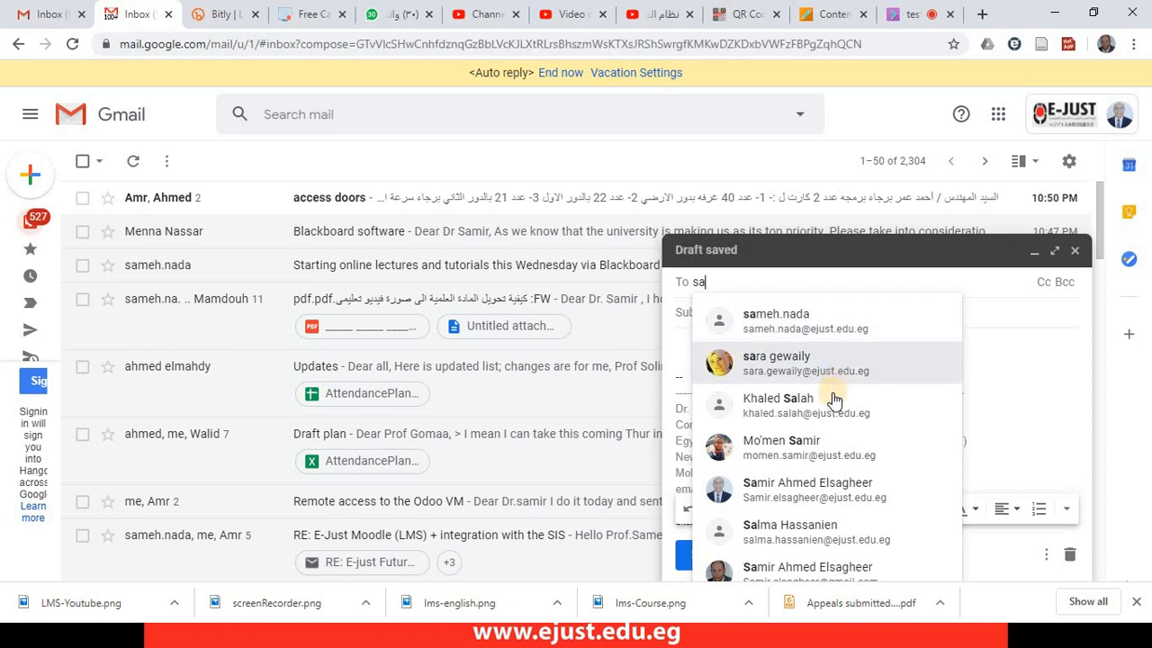
click(815, 486)
click(729, 365)
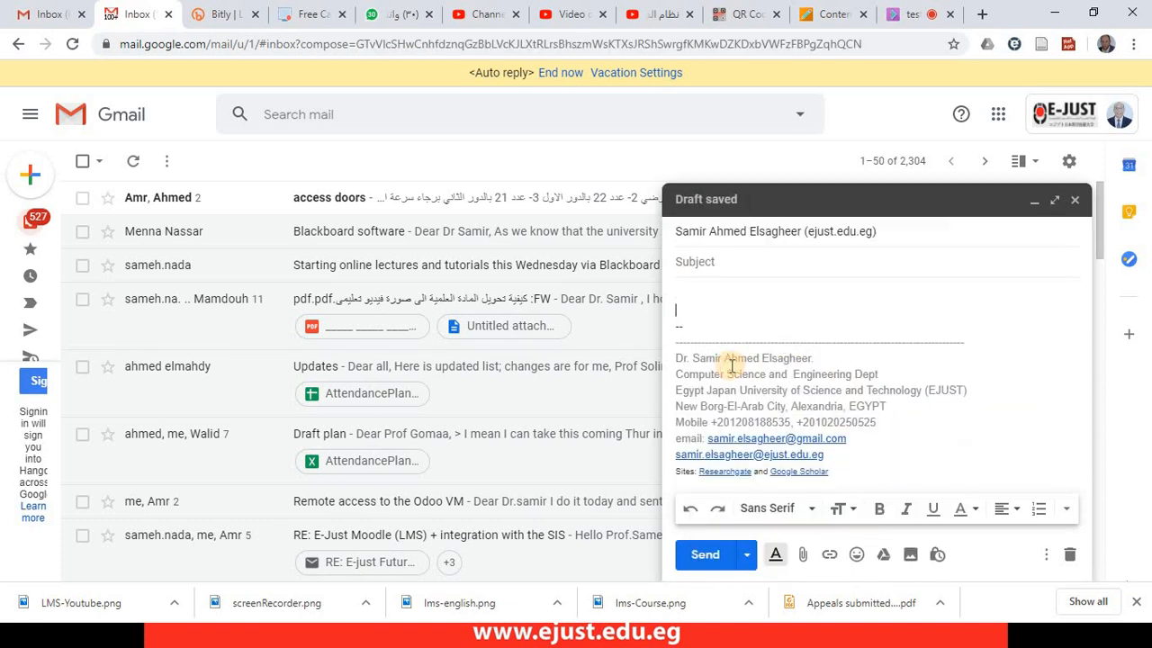
key(ctrl+v)
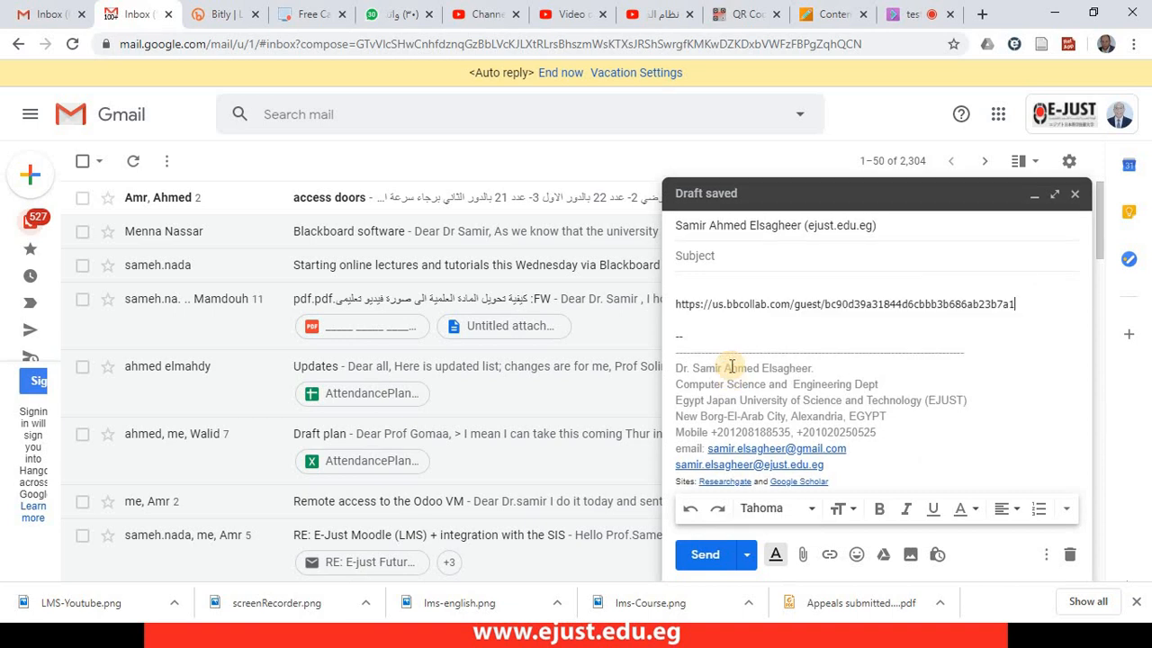
click(707, 563)
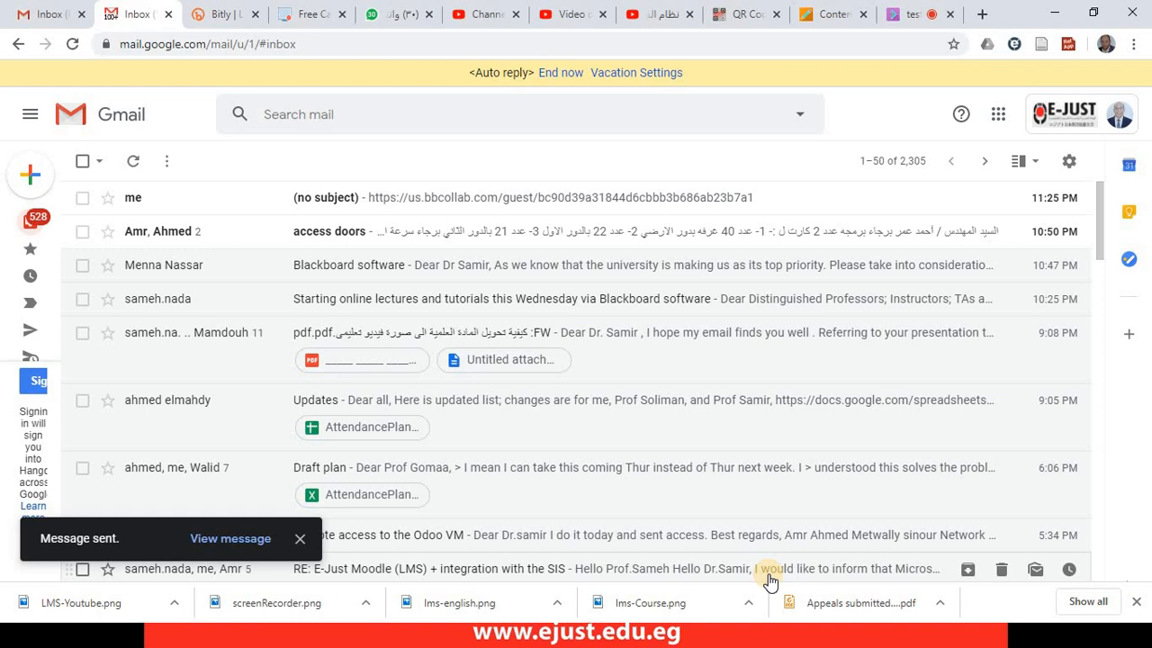
Step: Return to the test session in Collaborate and start recording it, leaving the session menu closed
click(909, 15)
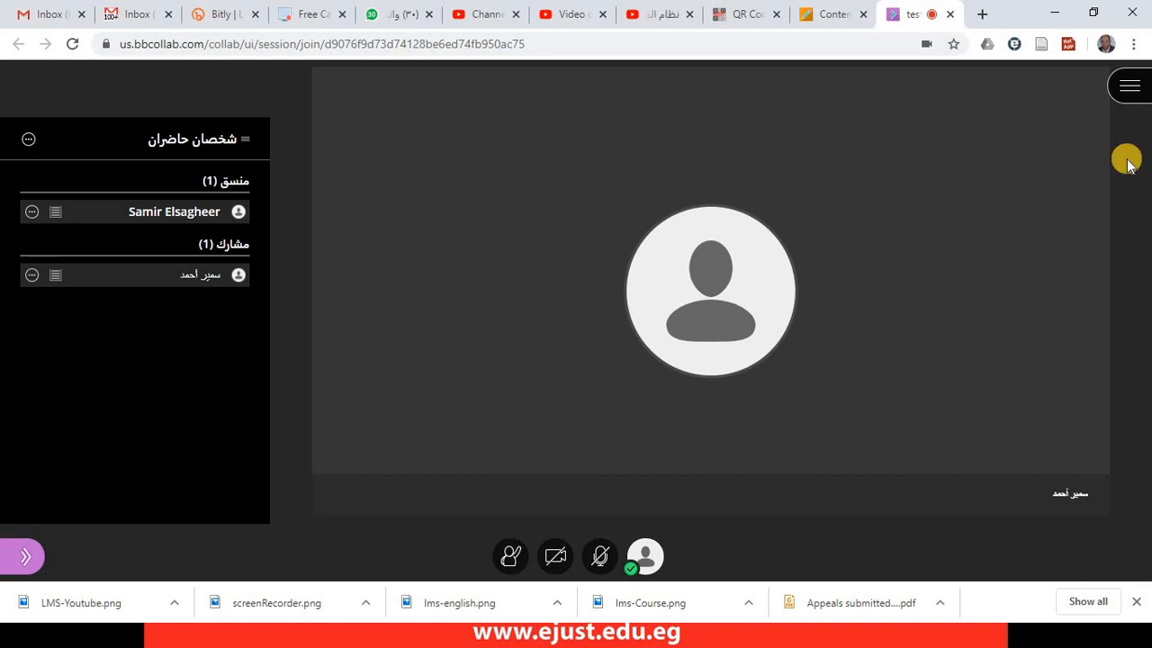
click(1131, 85)
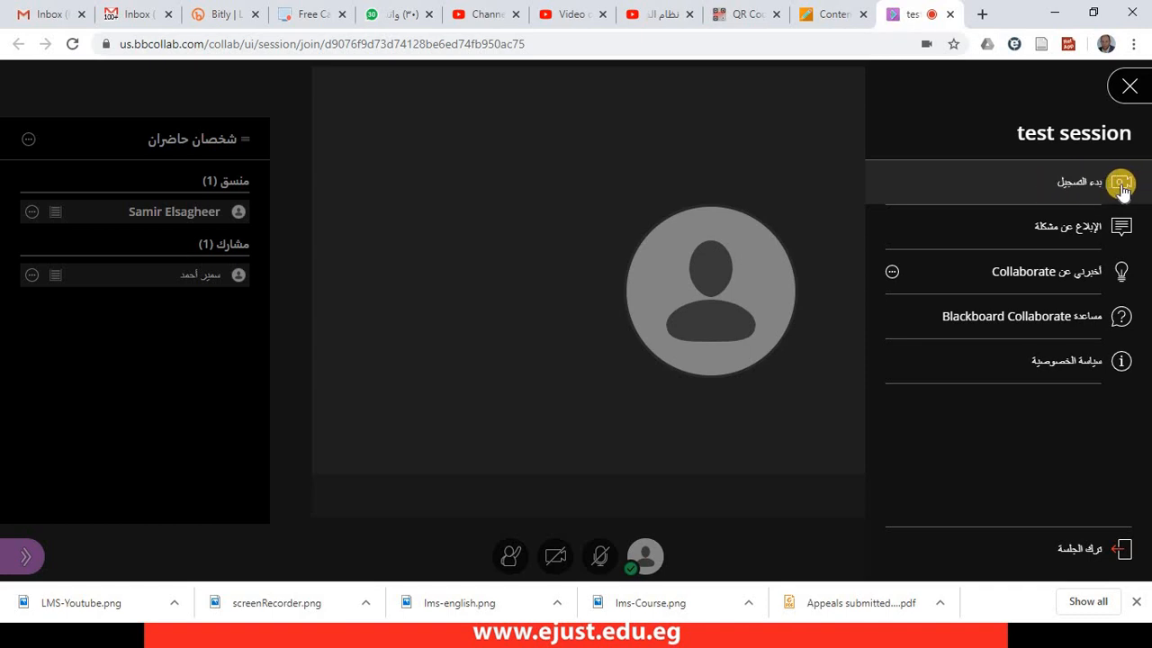
click(1098, 183)
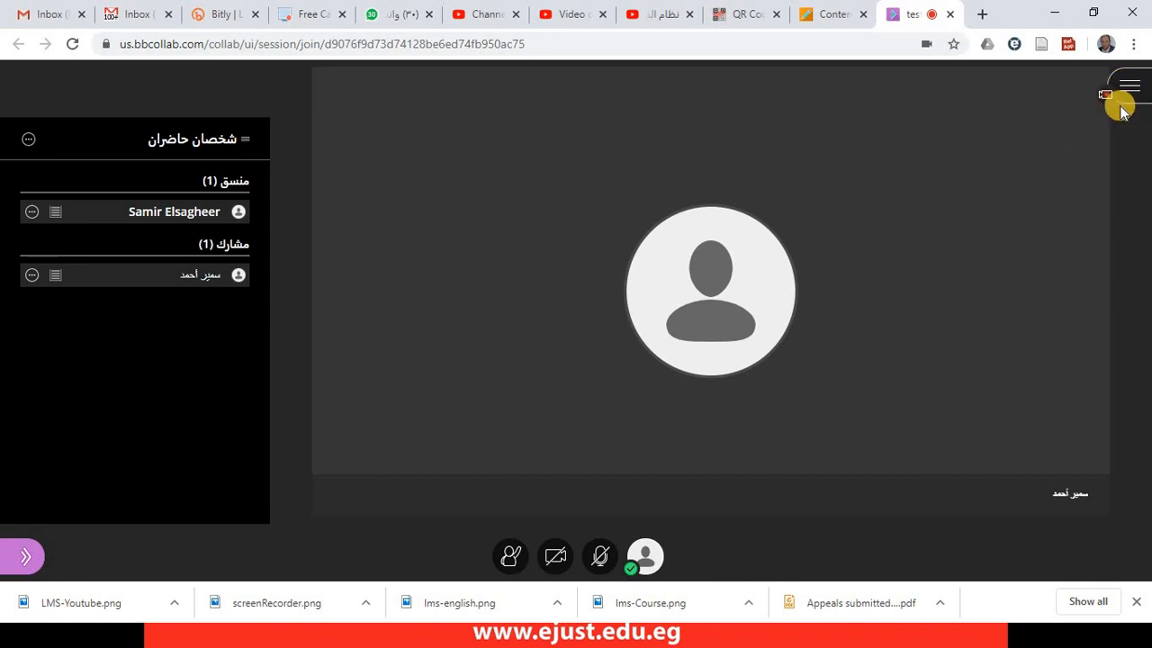
click(1130, 88)
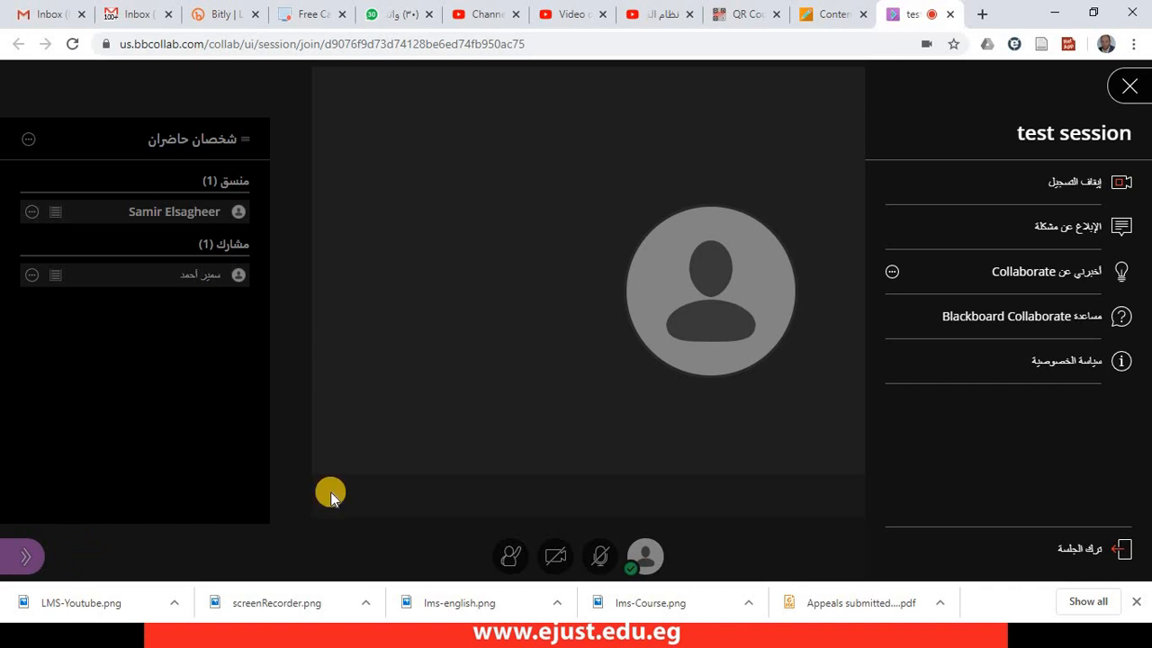
click(357, 485)
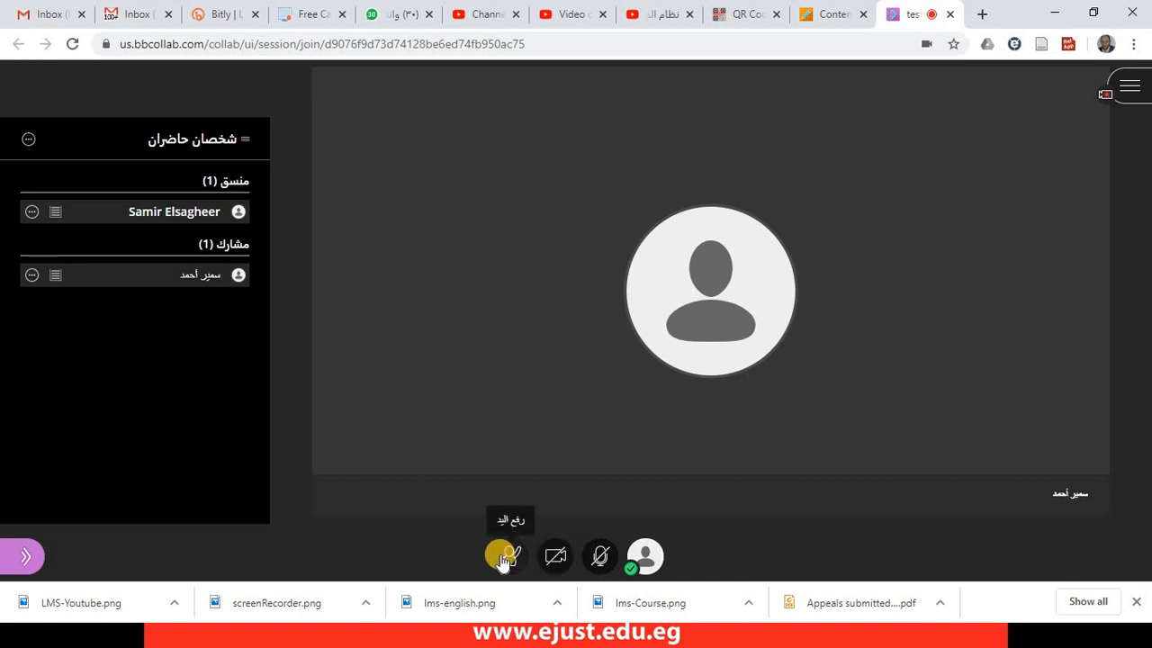
Step: Open the moderator's own settings in the session side panel and expand the session settings with the participants' permissions
click(28, 559)
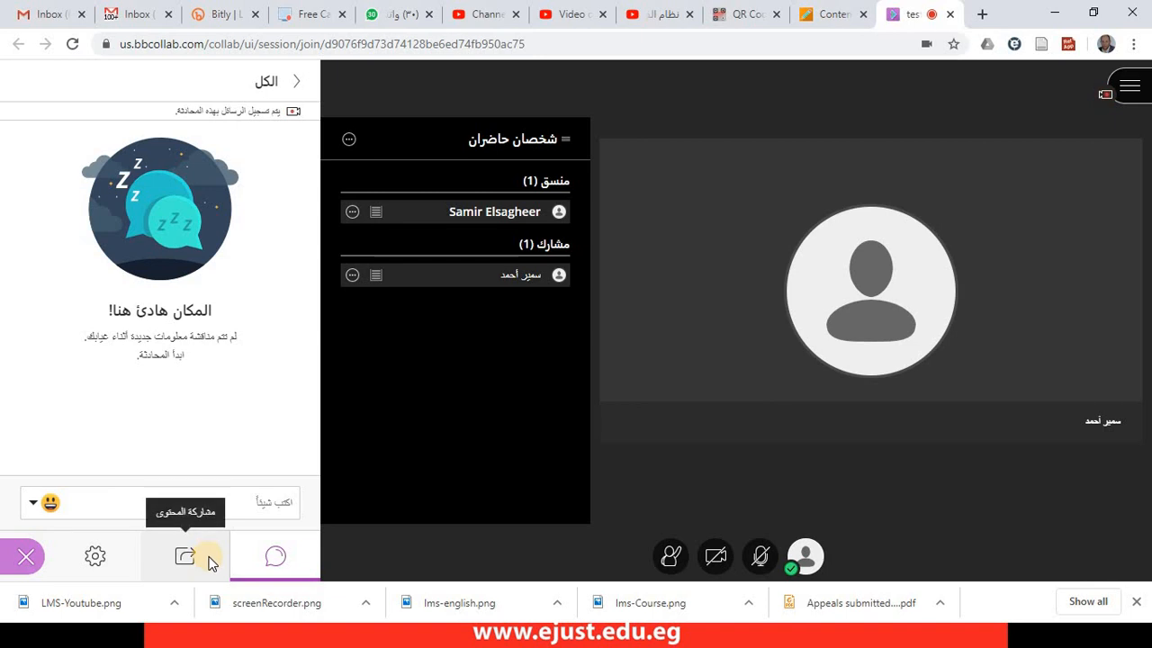
click(97, 559)
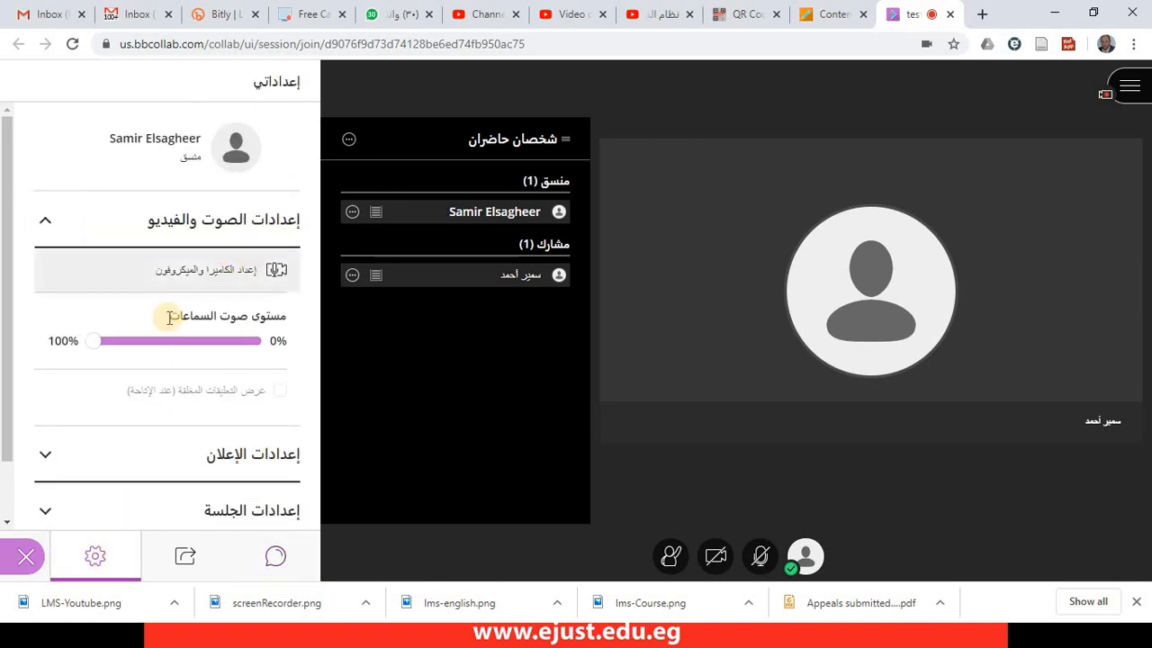
drag(8, 241, 8, 309)
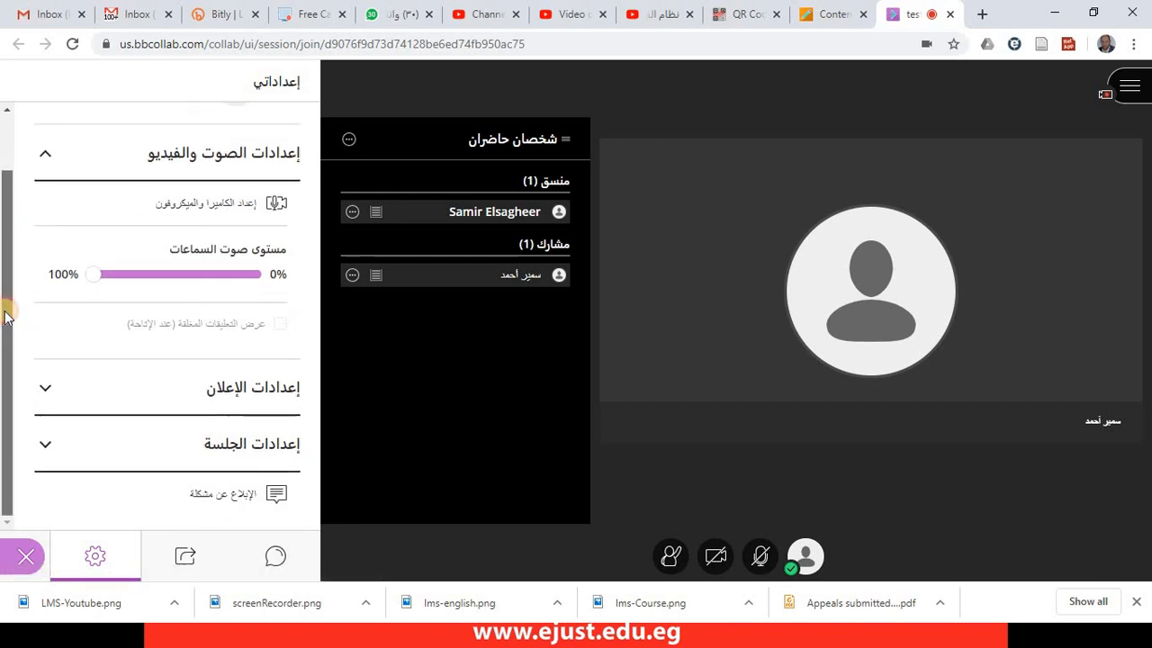
click(185, 444)
Step: Go through the participants' audio, video and chat permissions, and turn whiteboard and file use on and back off
click(280, 396)
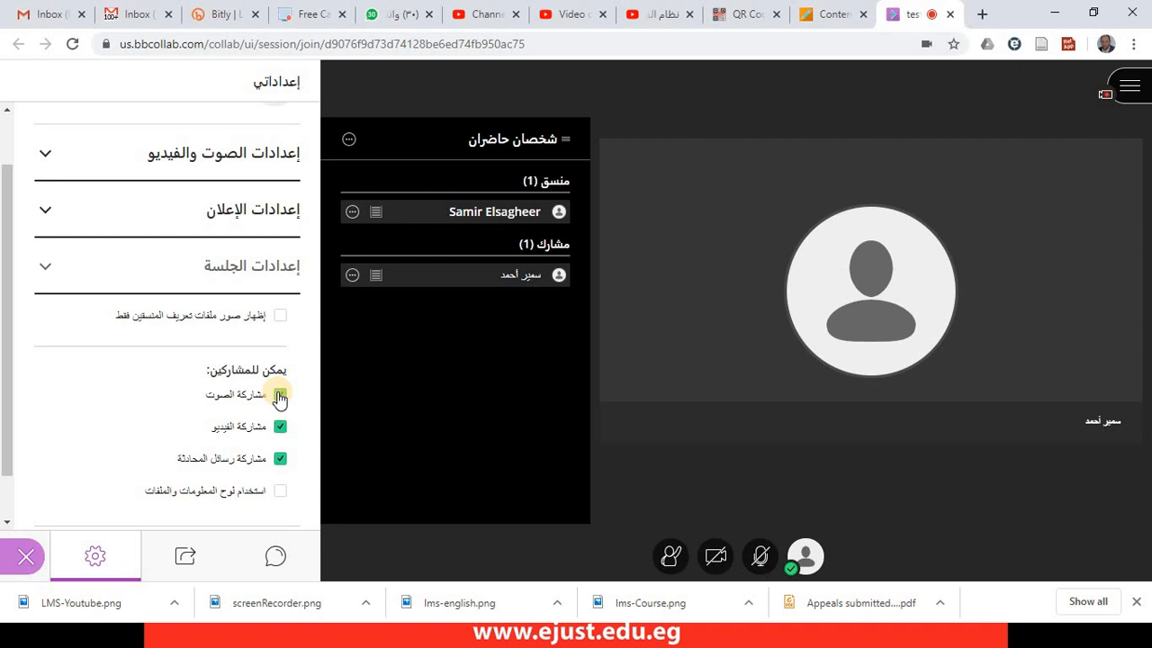
click(281, 428)
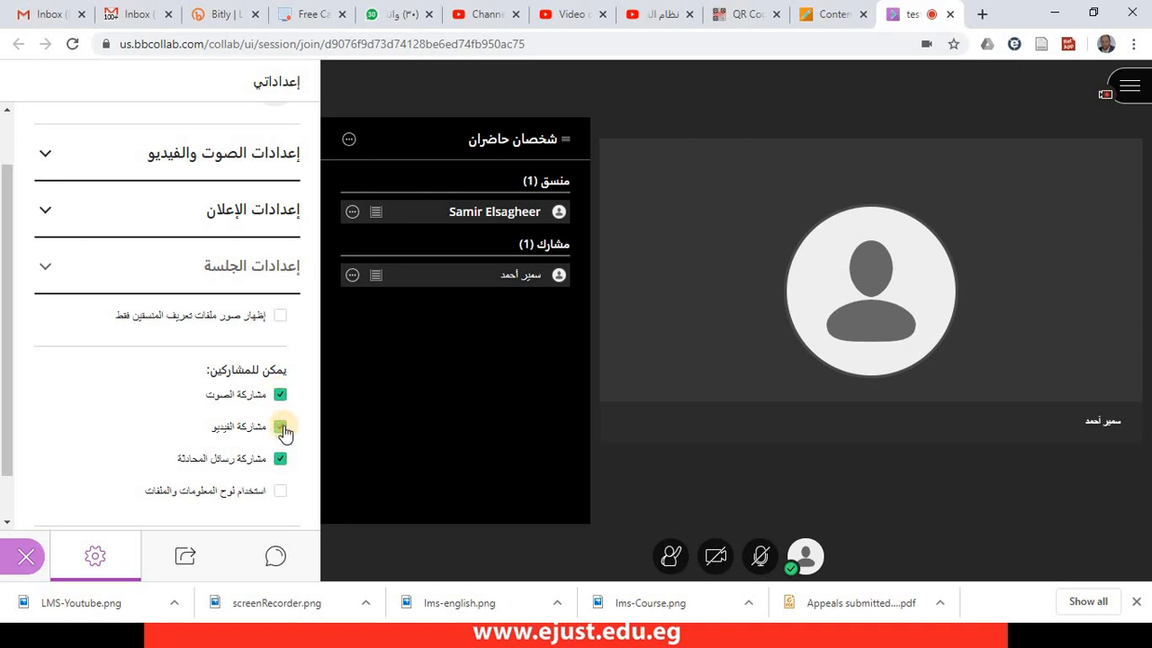
click(281, 460)
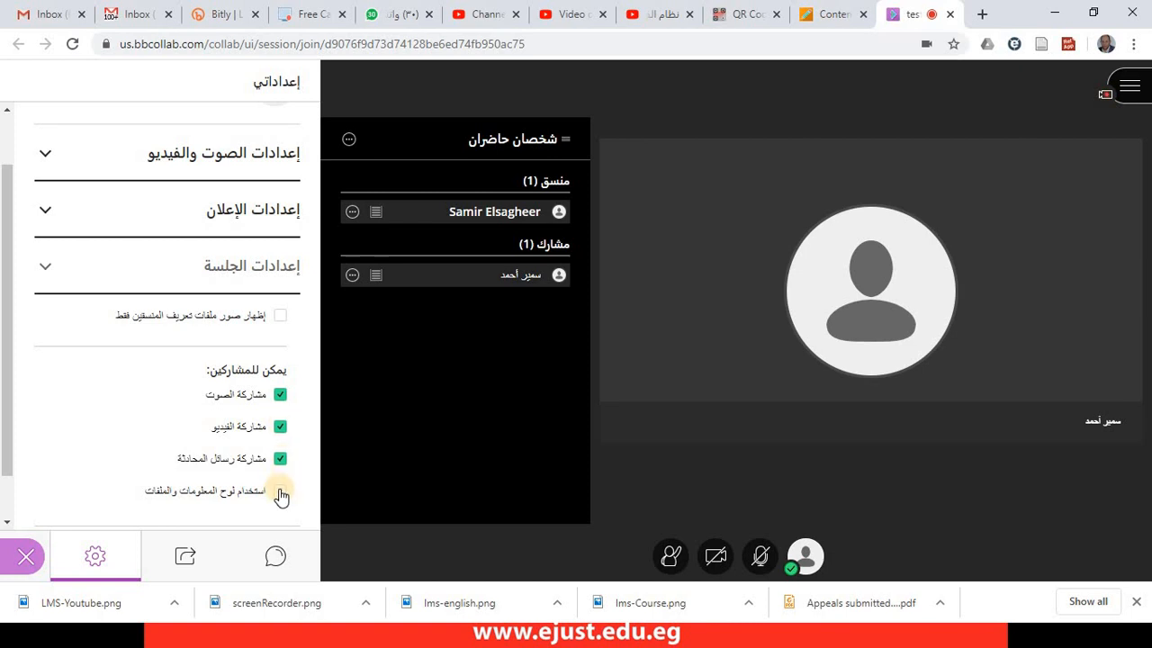
click(280, 493)
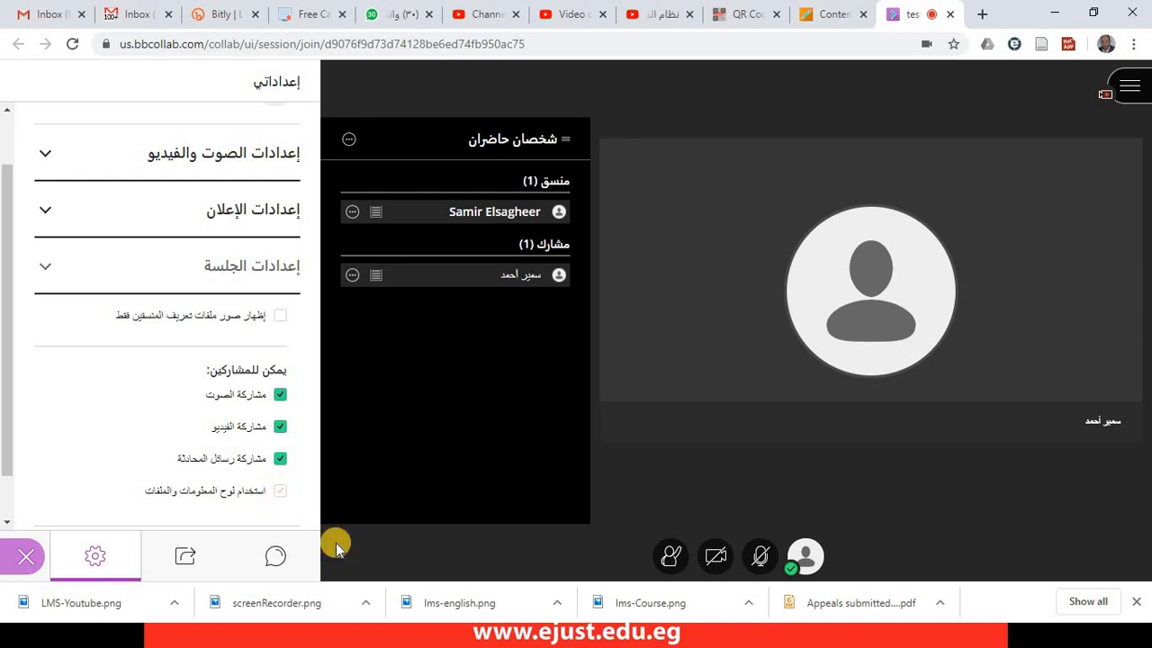
click(278, 398)
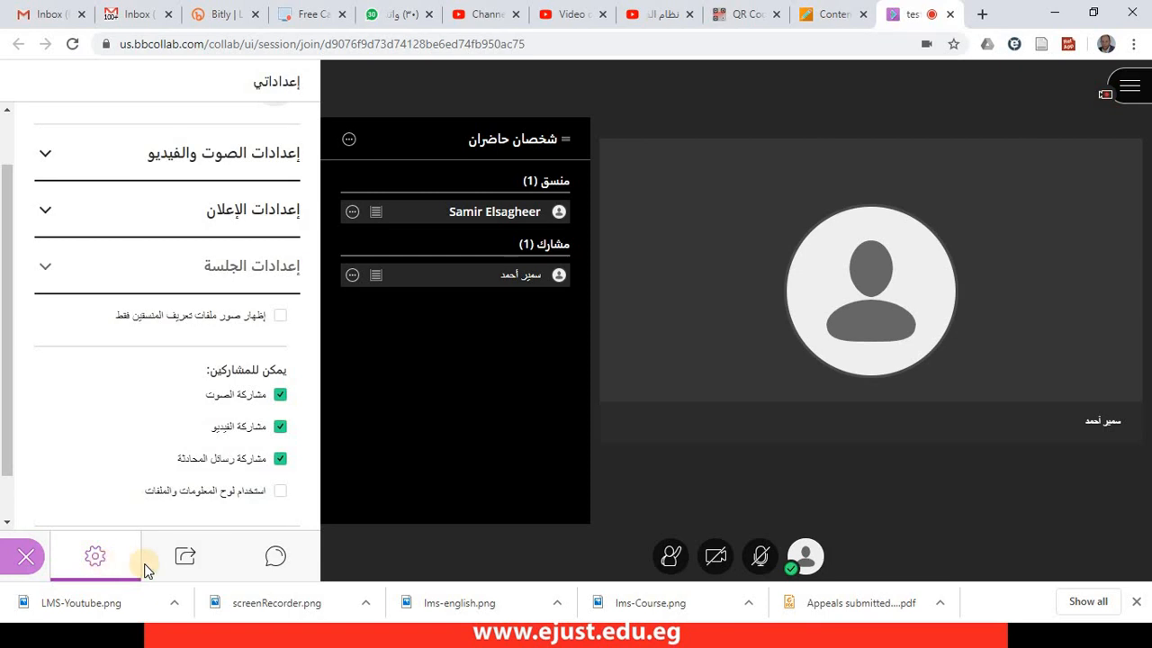
Step: Share a blank whiteboard with the session and add the sample text "hsfsghsghsgh" to it
click(184, 563)
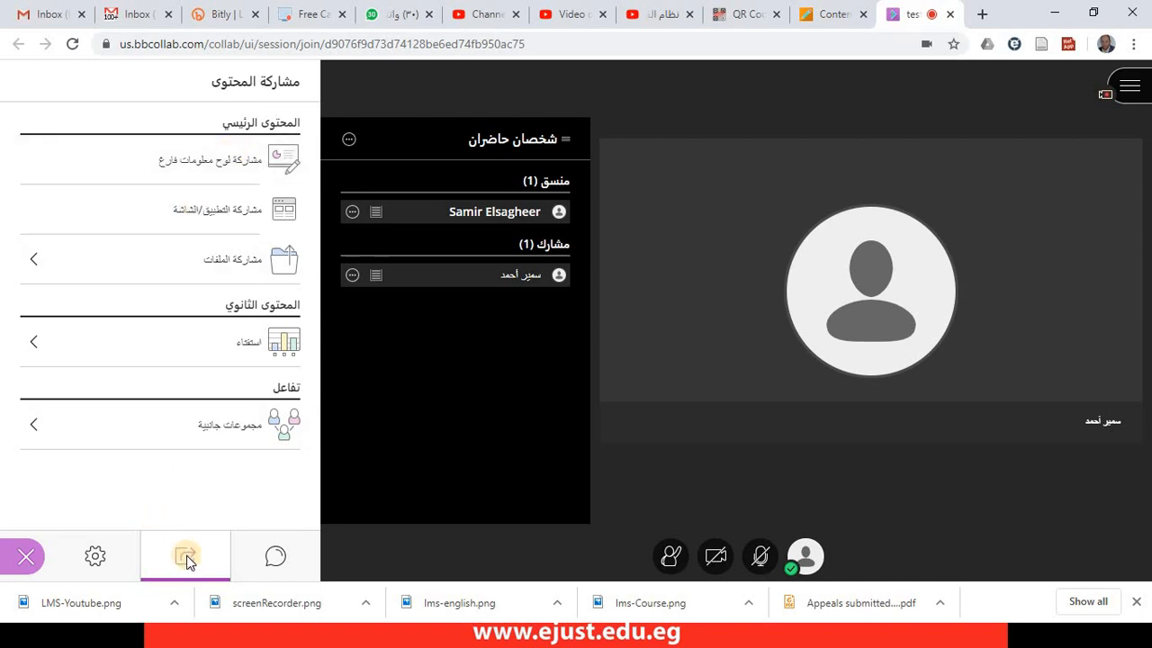
click(236, 174)
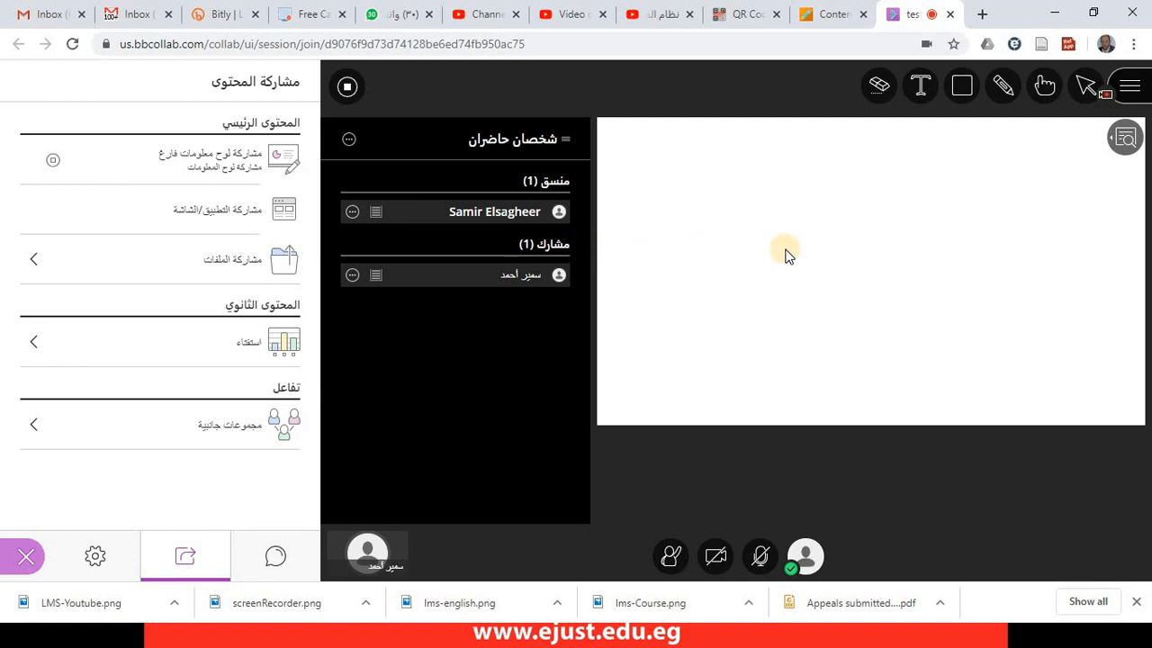
click(920, 86)
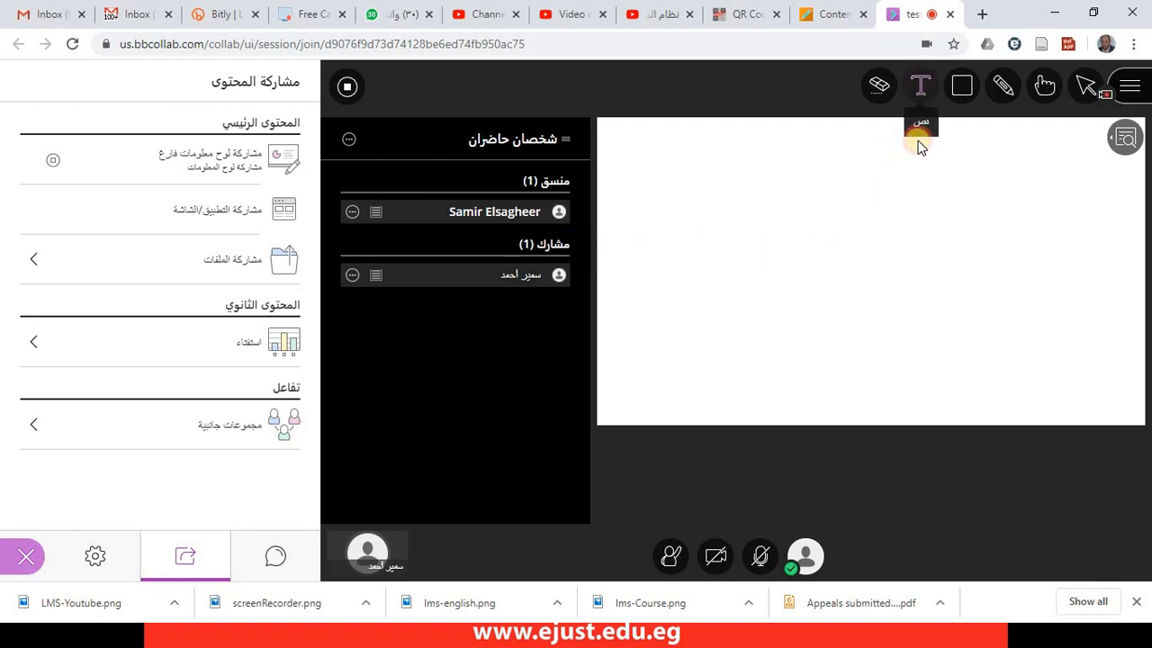
click(992, 248)
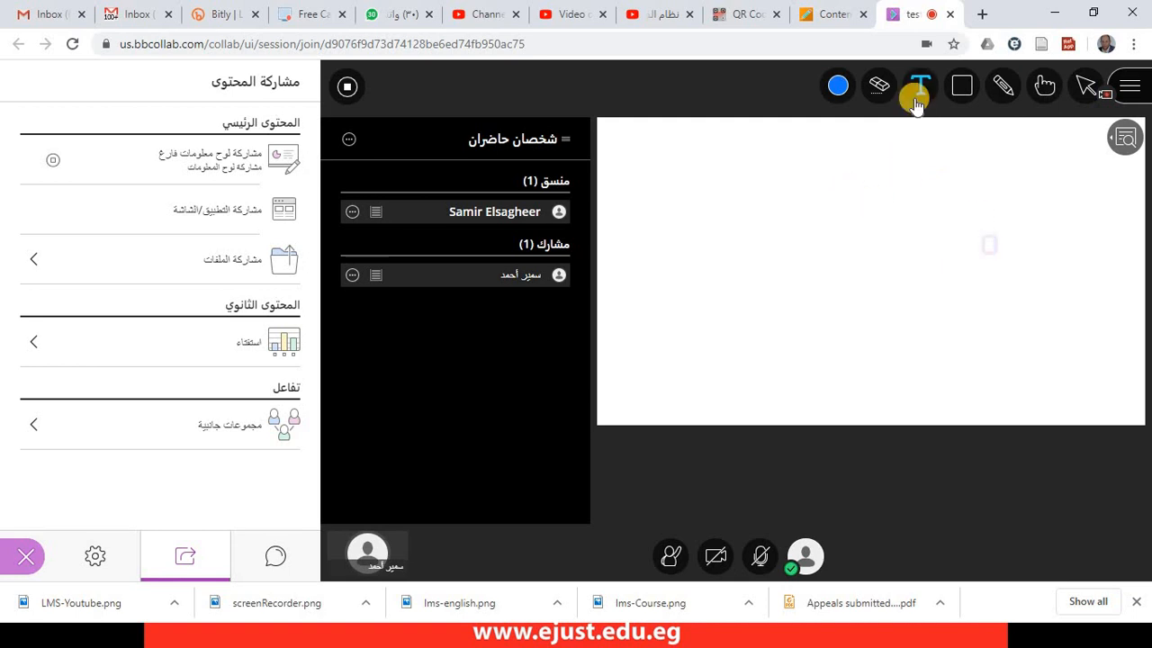
text(hsfsghsgh)
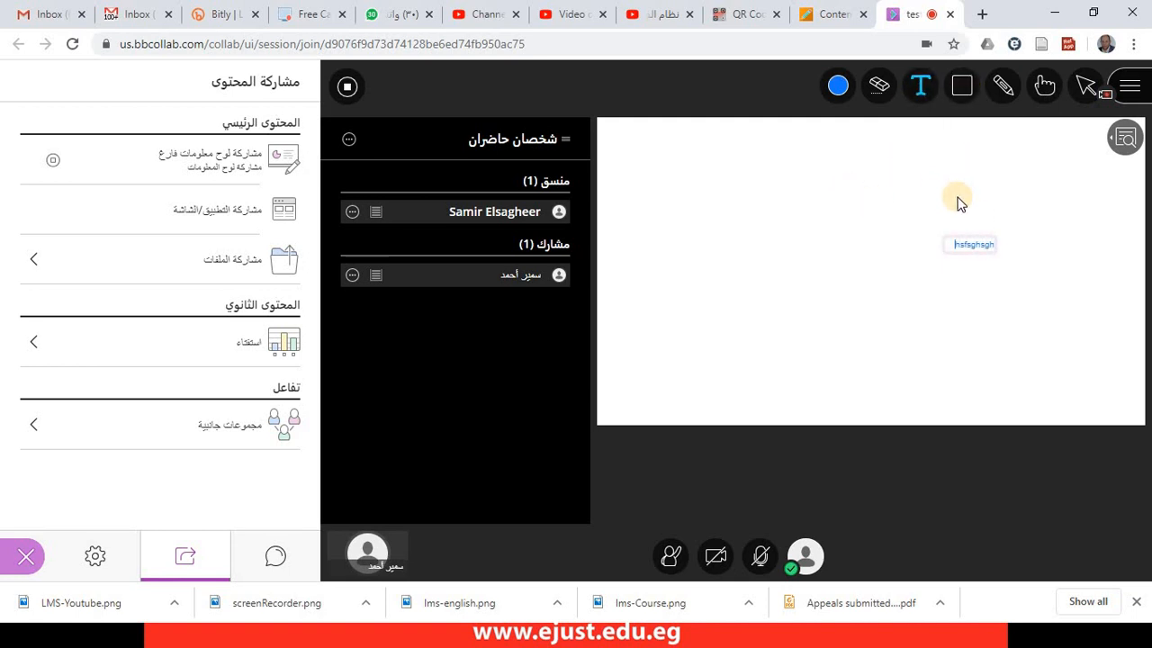
text(sgh)
Step: Draw two freehand pencil strokes in blue and two more in red on the shared whiteboard
click(1002, 85)
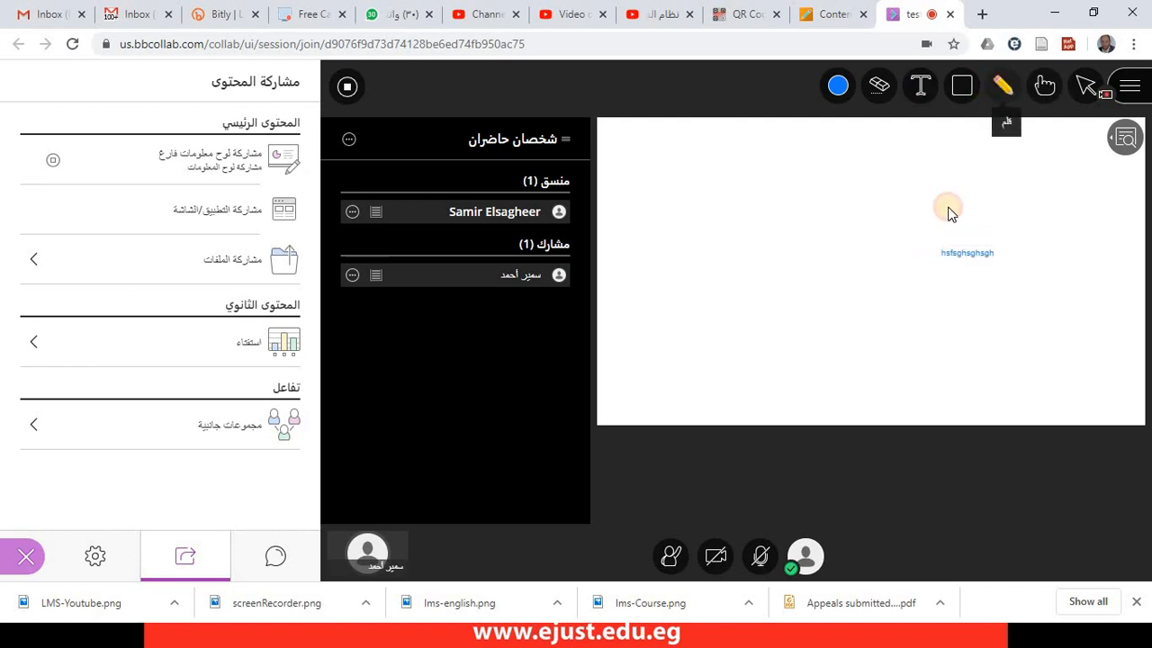
mouse_move(946, 205)
mouse_down()
mouse_move(918, 337)
mouse_move(831, 204)
mouse_move(747, 308)
mouse_up()
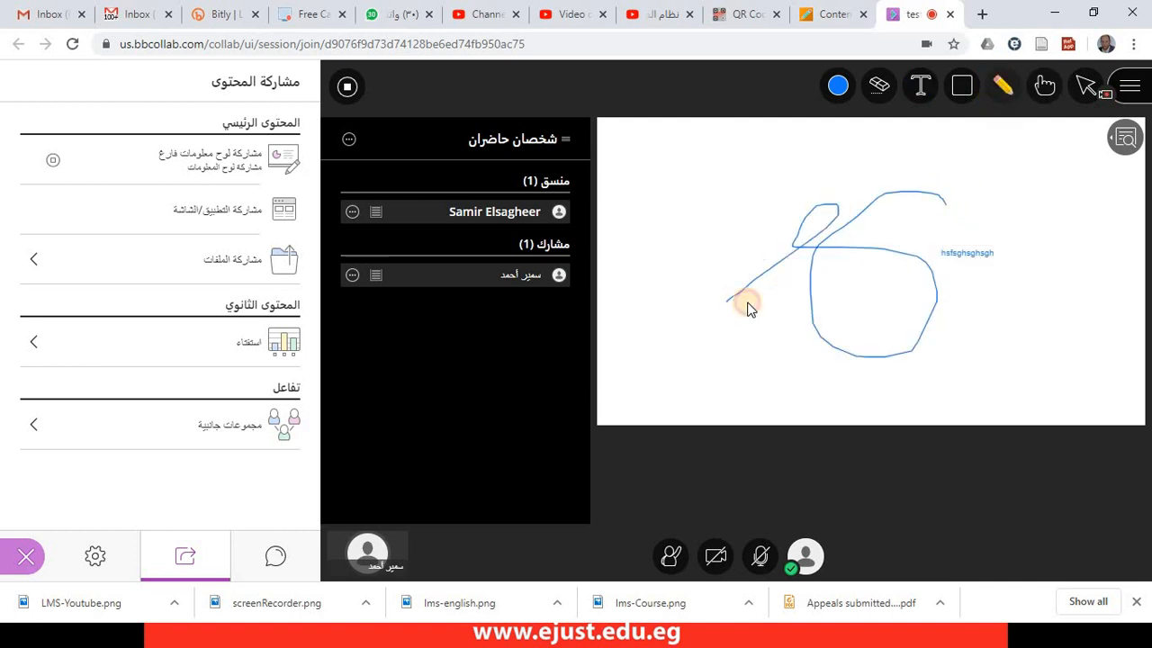
mouse_move(727, 223)
mouse_down()
mouse_move(681, 280)
mouse_move(861, 227)
mouse_up()
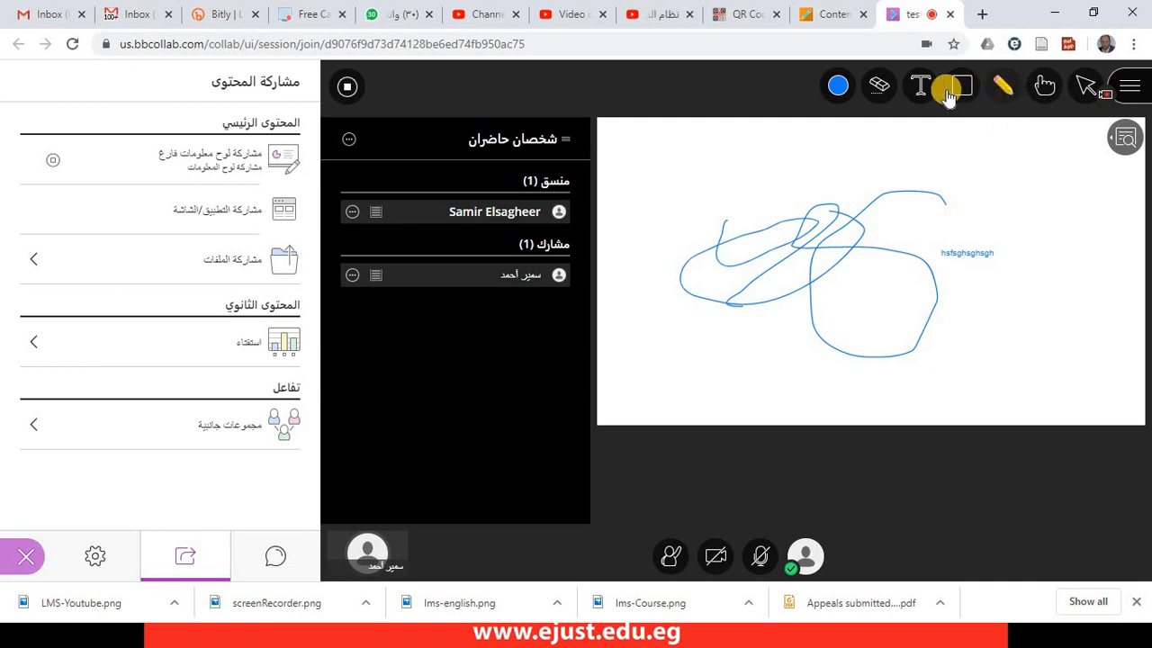
click(843, 86)
click(848, 148)
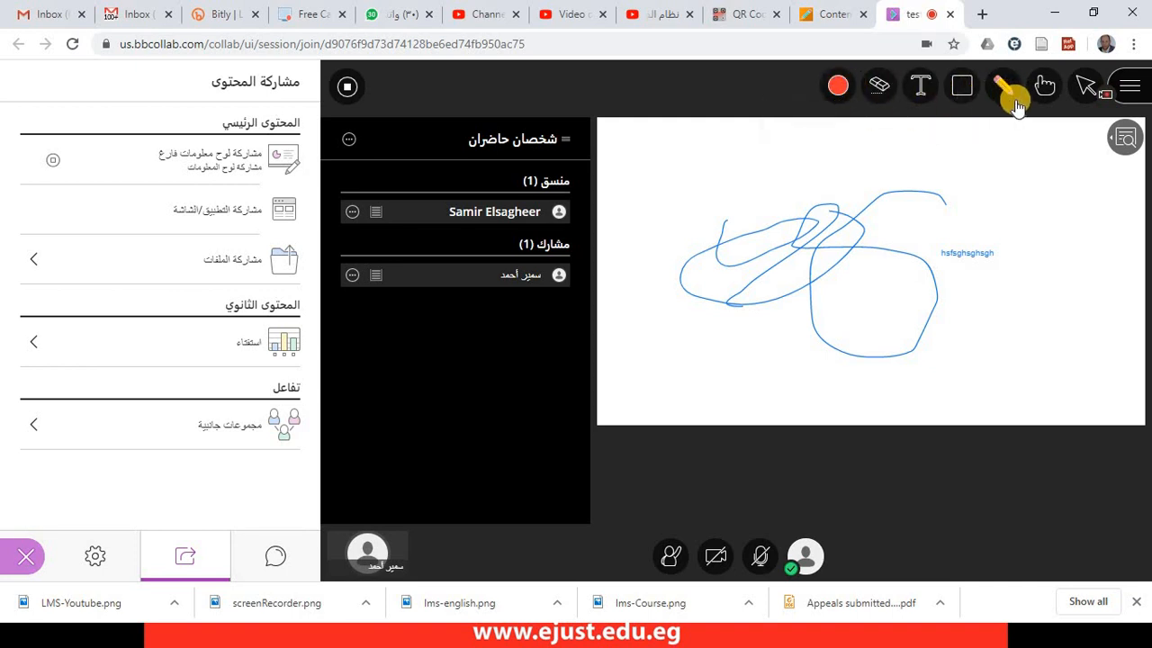
drag(1007, 158, 1045, 259)
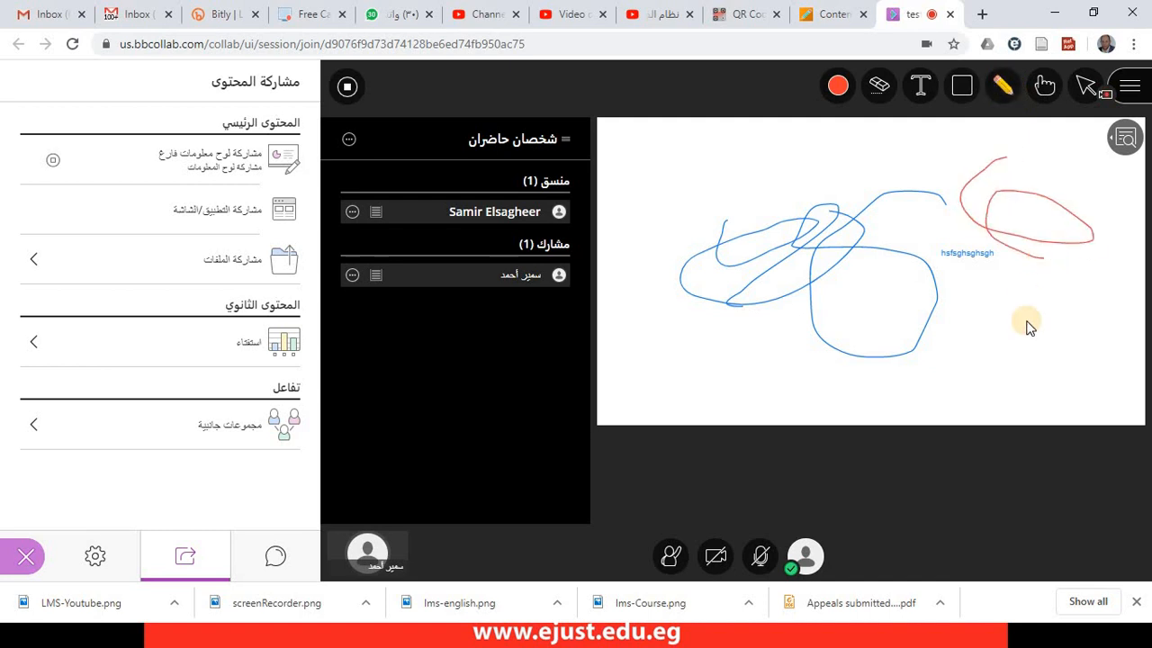
mouse_move(1038, 346)
mouse_down()
mouse_move(946, 378)
mouse_move(944, 324)
mouse_up()
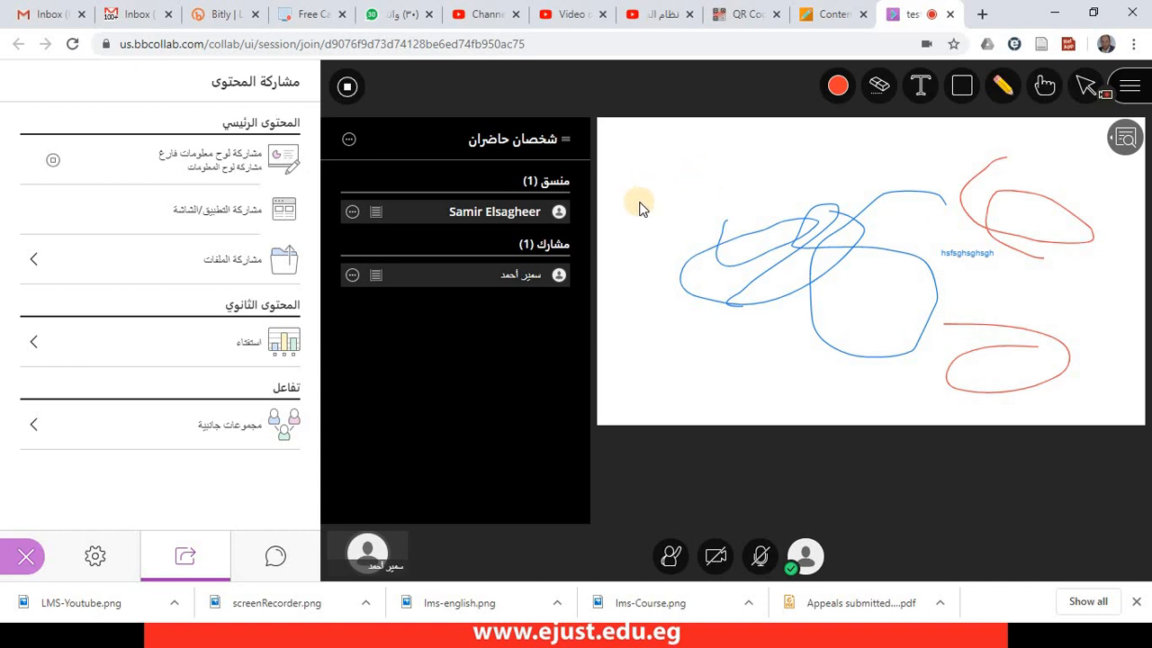
Step: Clear everything from the shared whiteboard and activate the pencil tool again
click(882, 95)
click(882, 98)
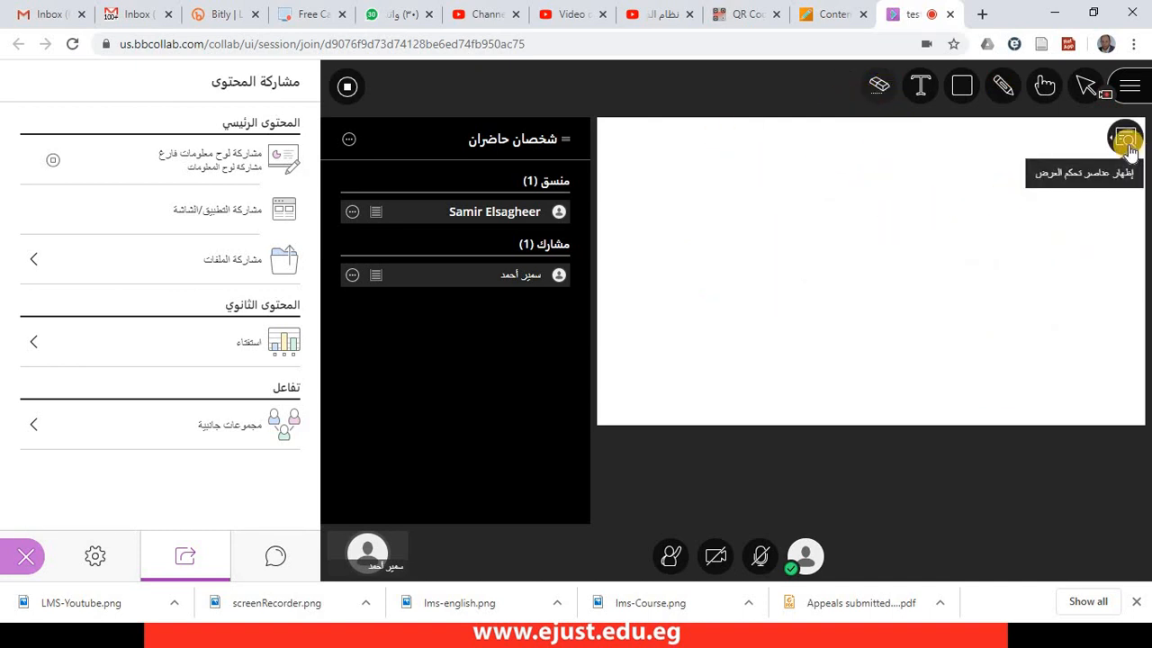
click(1006, 88)
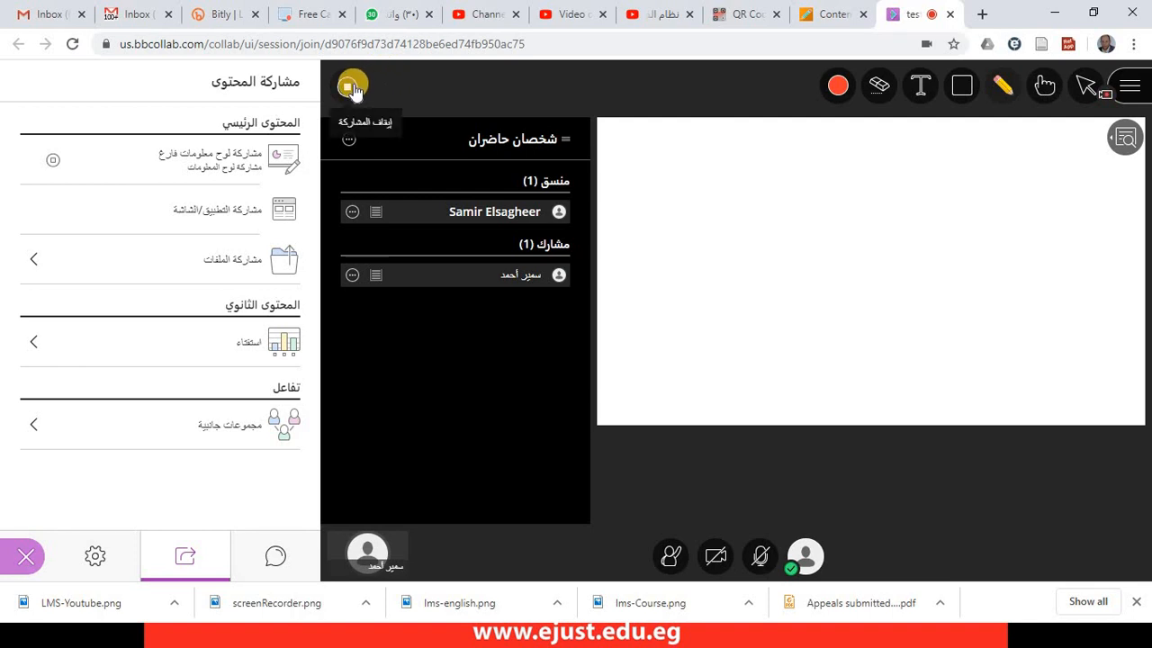
Step: Share the entire screen with the session, leaving audio sharing off
key(ctrl+minus)
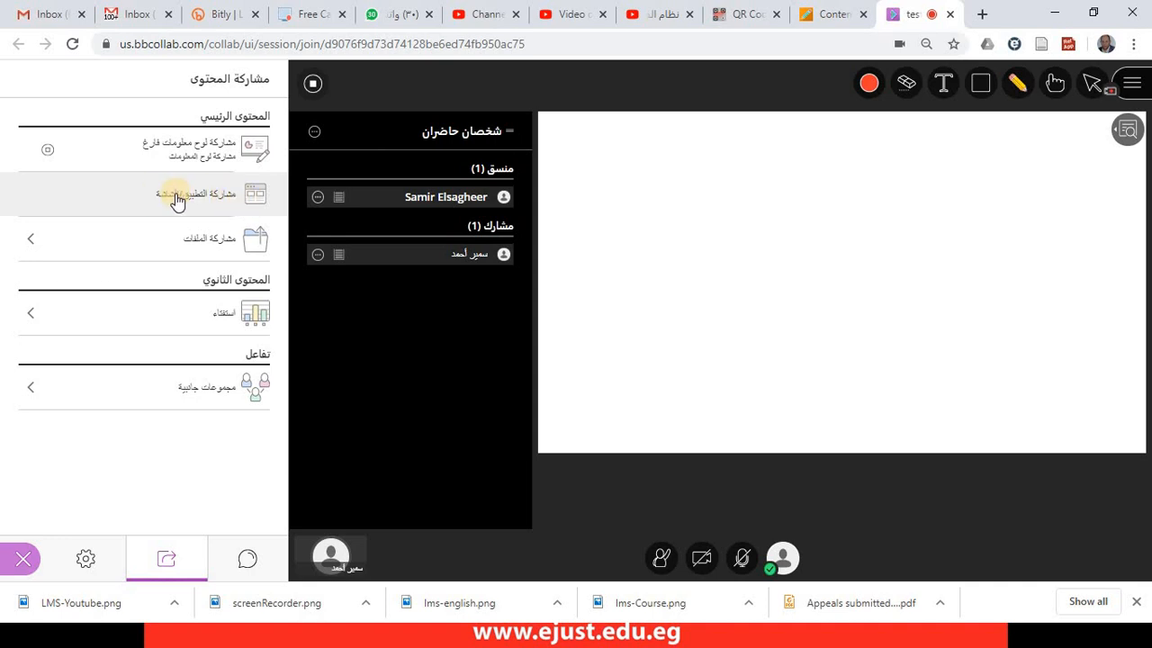
click(231, 200)
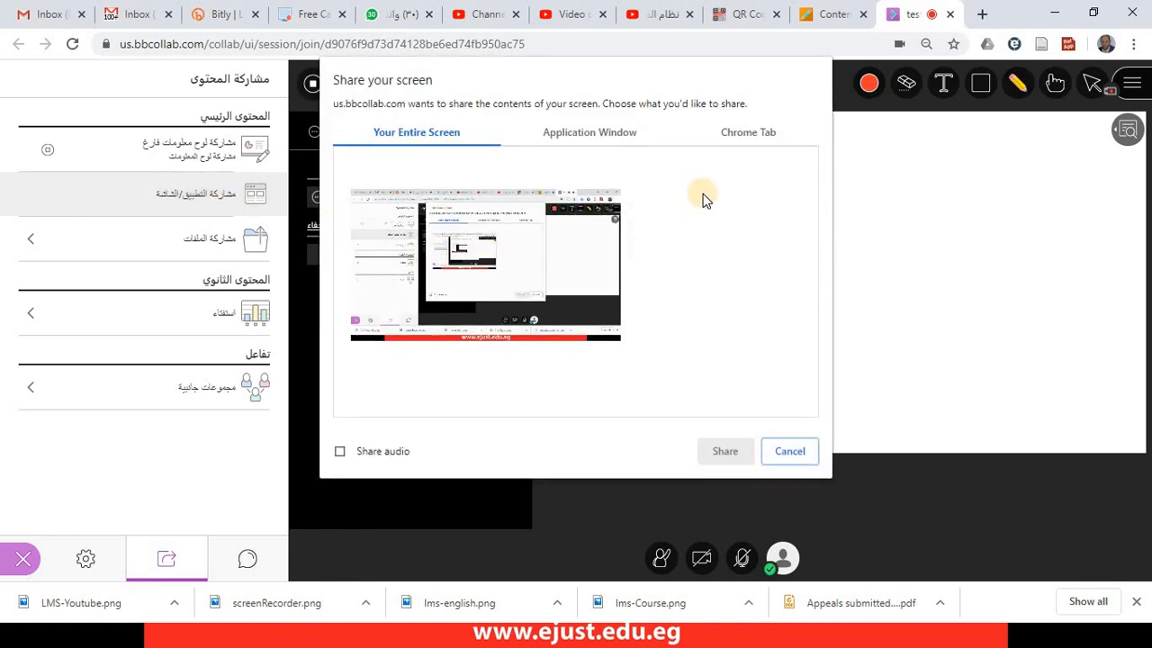
click(544, 229)
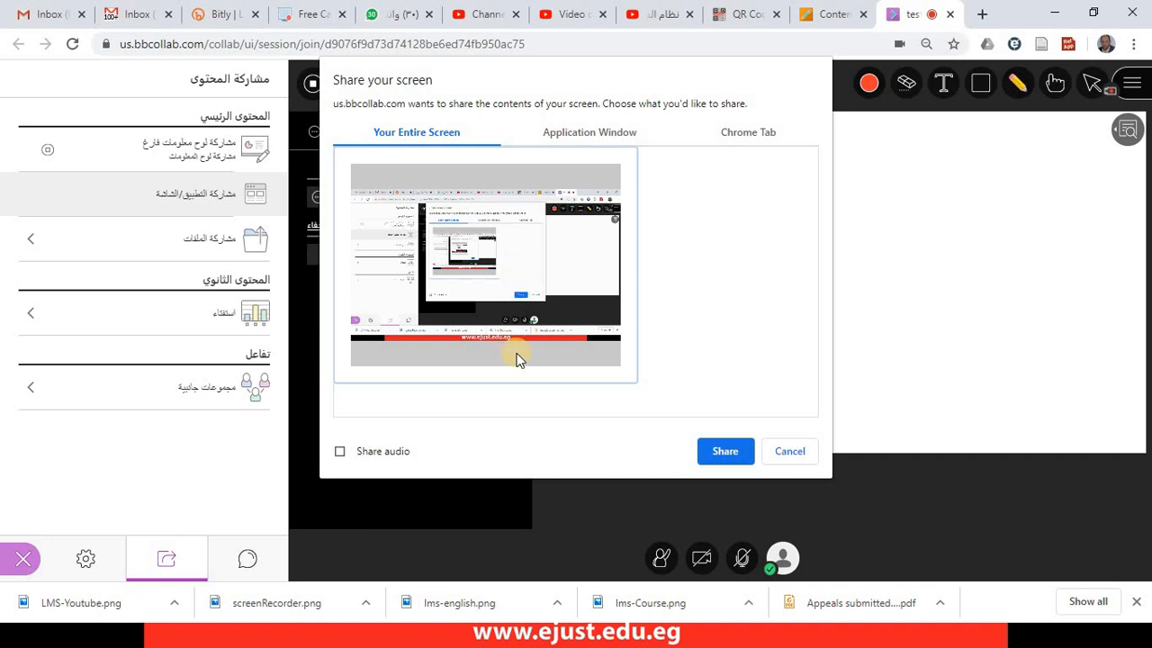
click(730, 451)
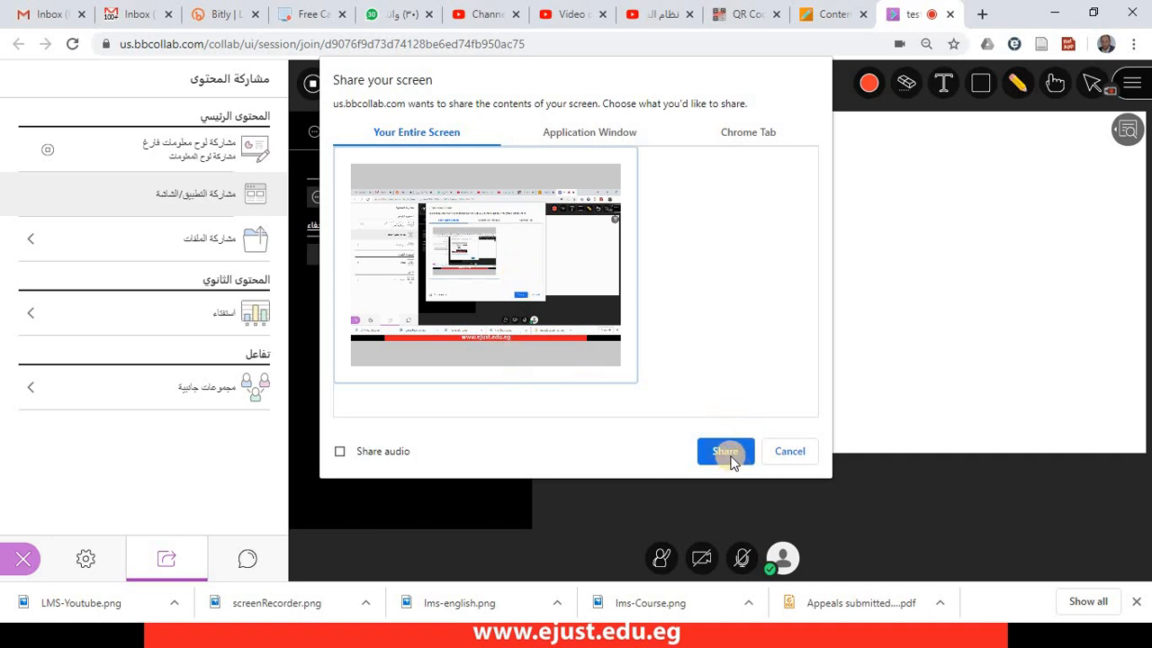
click(726, 451)
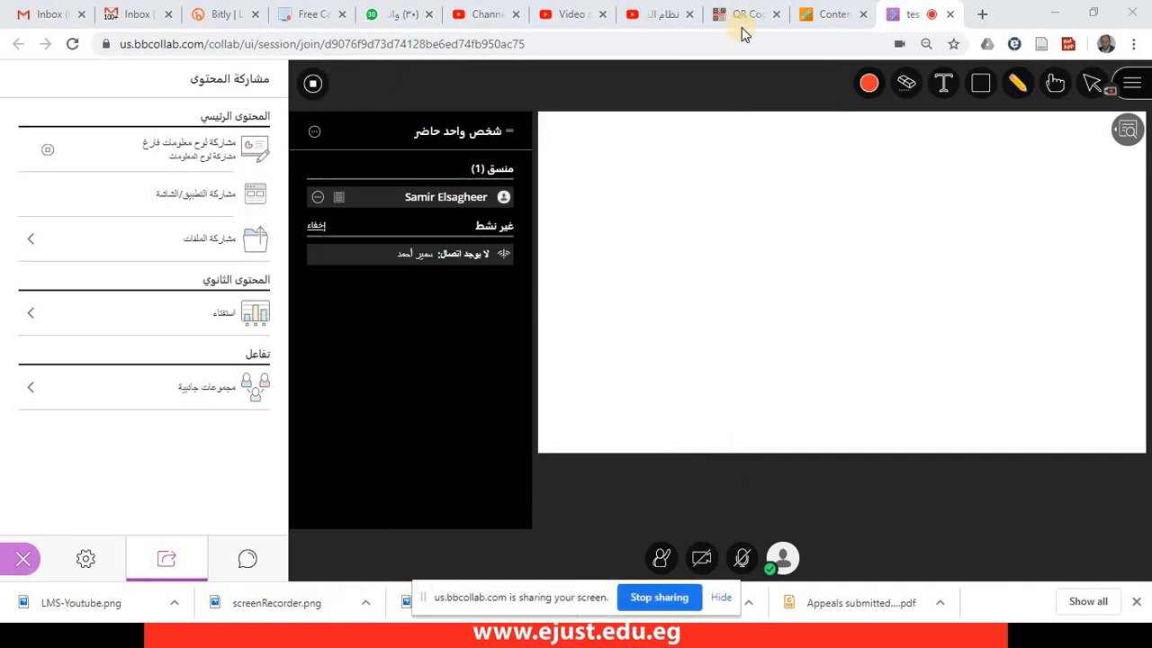
Step: Show the Downloads folder in File Explorer on the shared screen and switch to the running Blackboard.pptx slide show in PowerPoint
click(1051, 14)
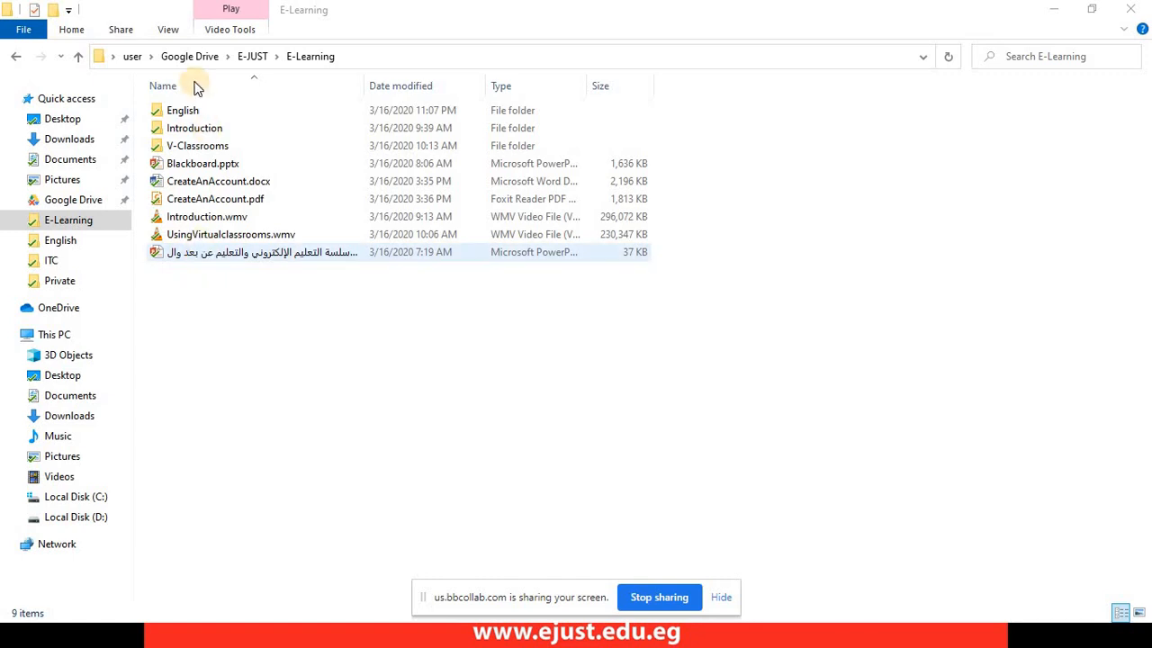
click(63, 143)
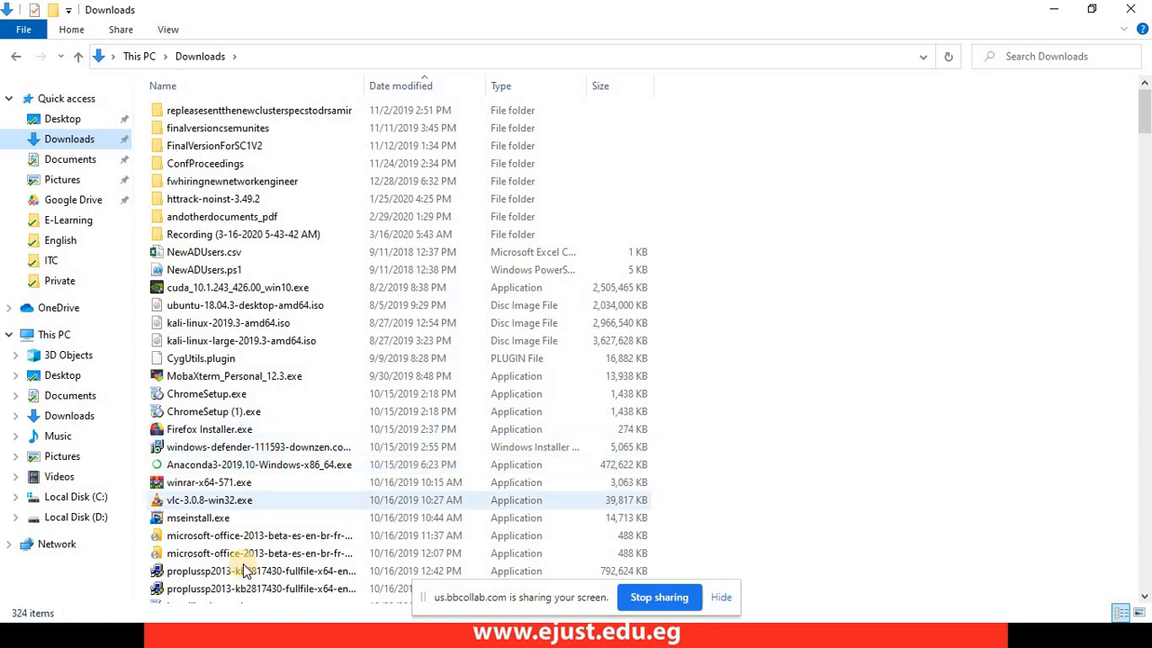
key(alt+Tab)
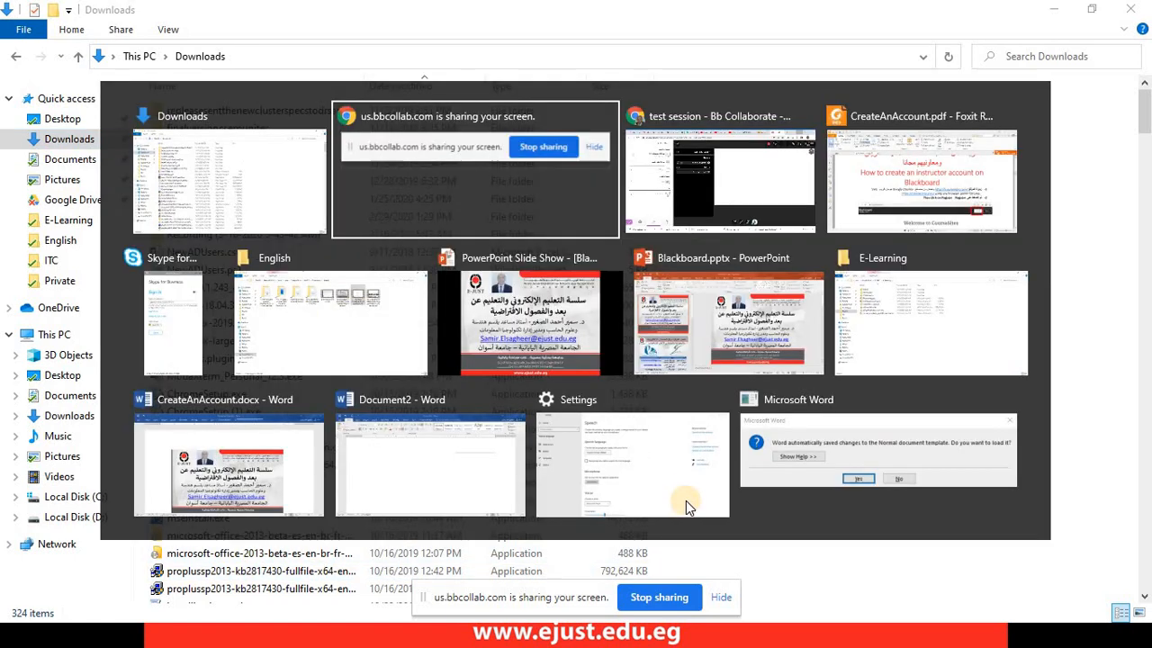
key(alt+Tab)
key(alt+Tab)
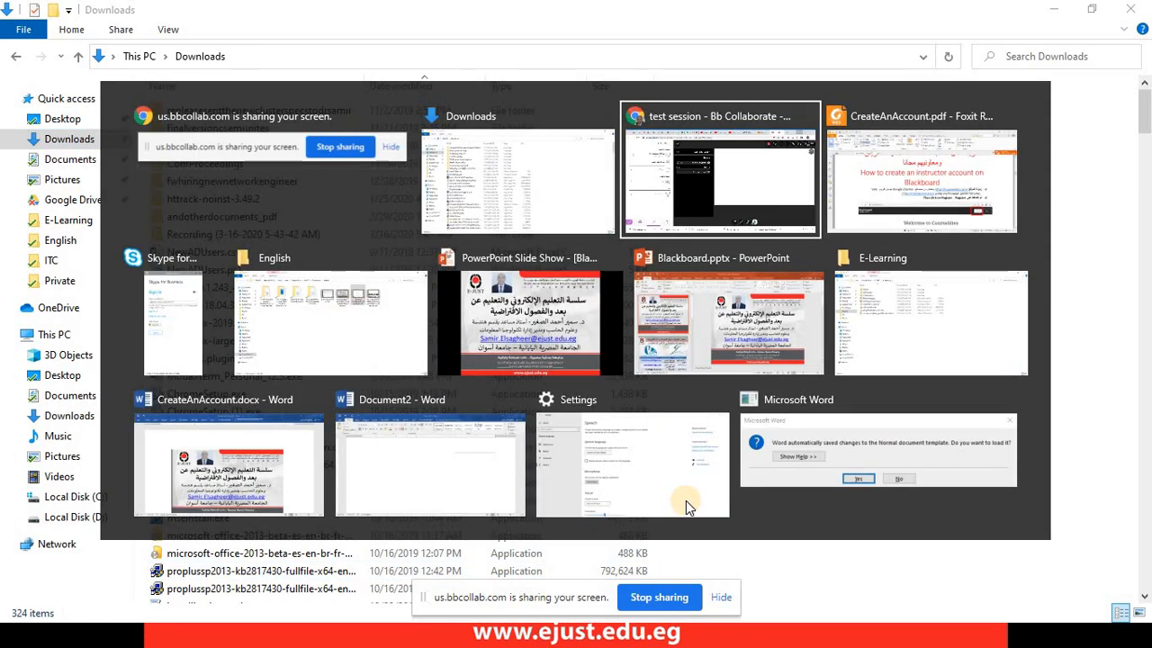
key(alt+Tab)
key(alt+Tab)
key(alt+Tab)
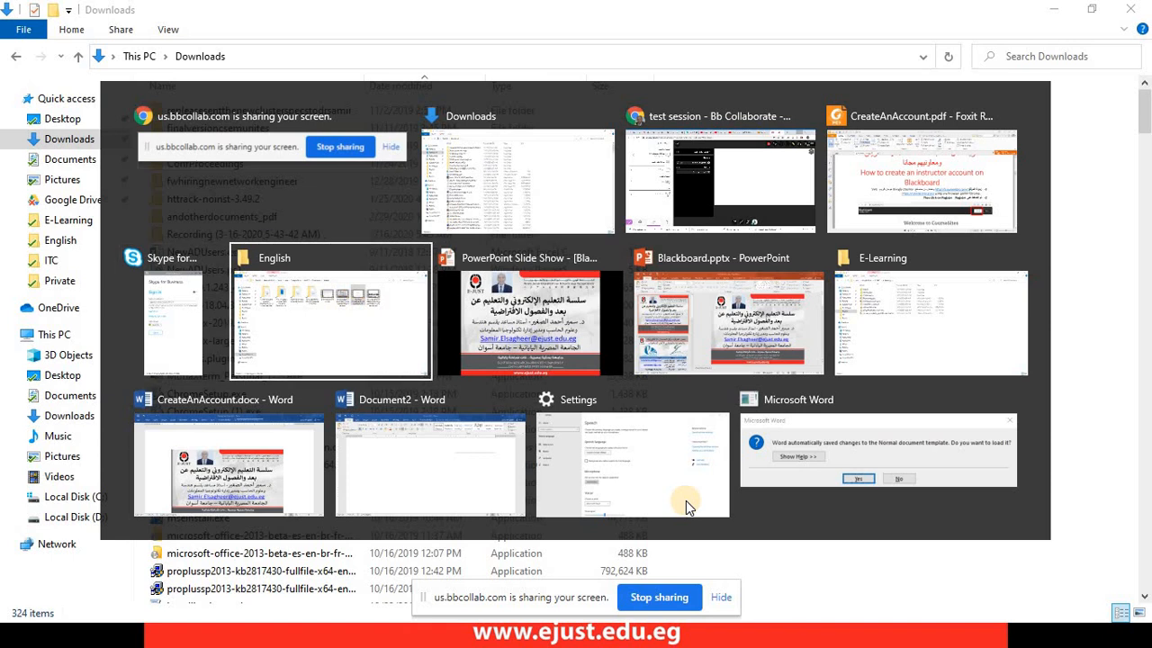
key(alt+Tab)
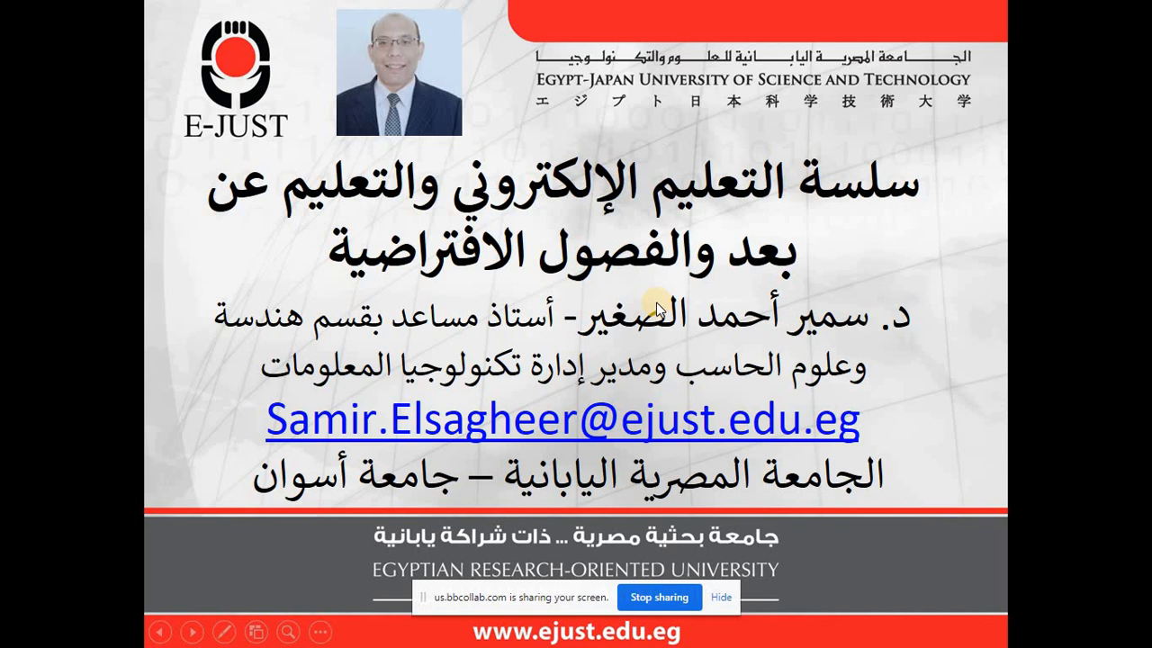
Step: Advance the slide show to slide 3, titled "روابط مهمة"
key(Right)
key(Right)
key(Right)
key(Right)
key(Right)
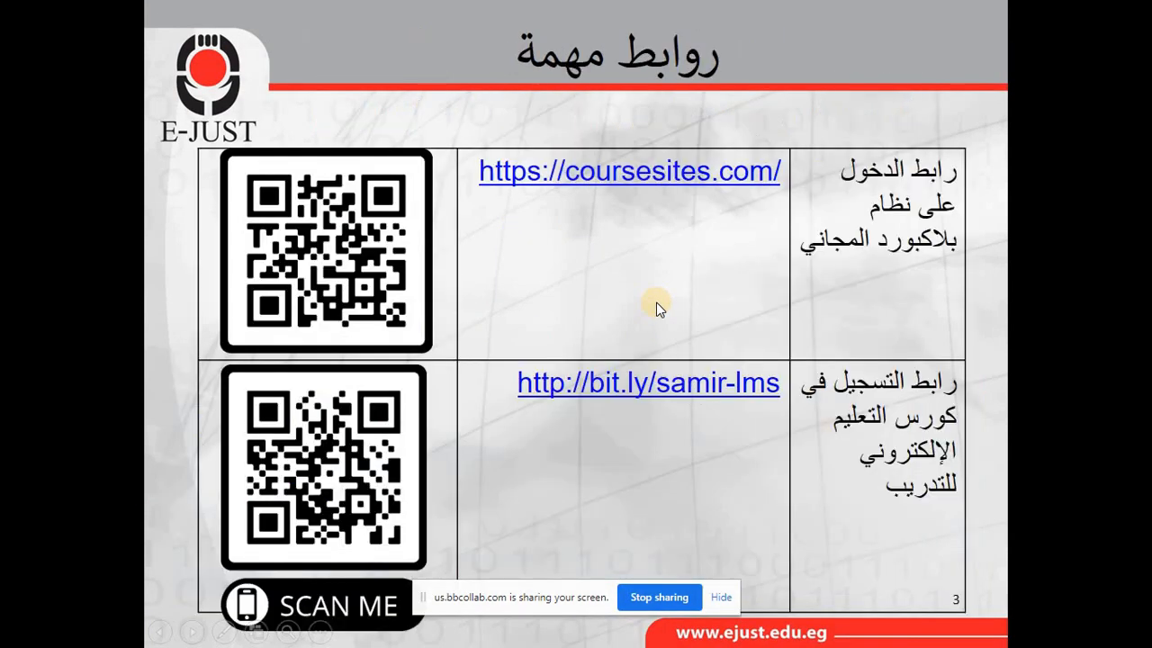
Step: End the slide show and stop sharing the screen with the session
key(Escape)
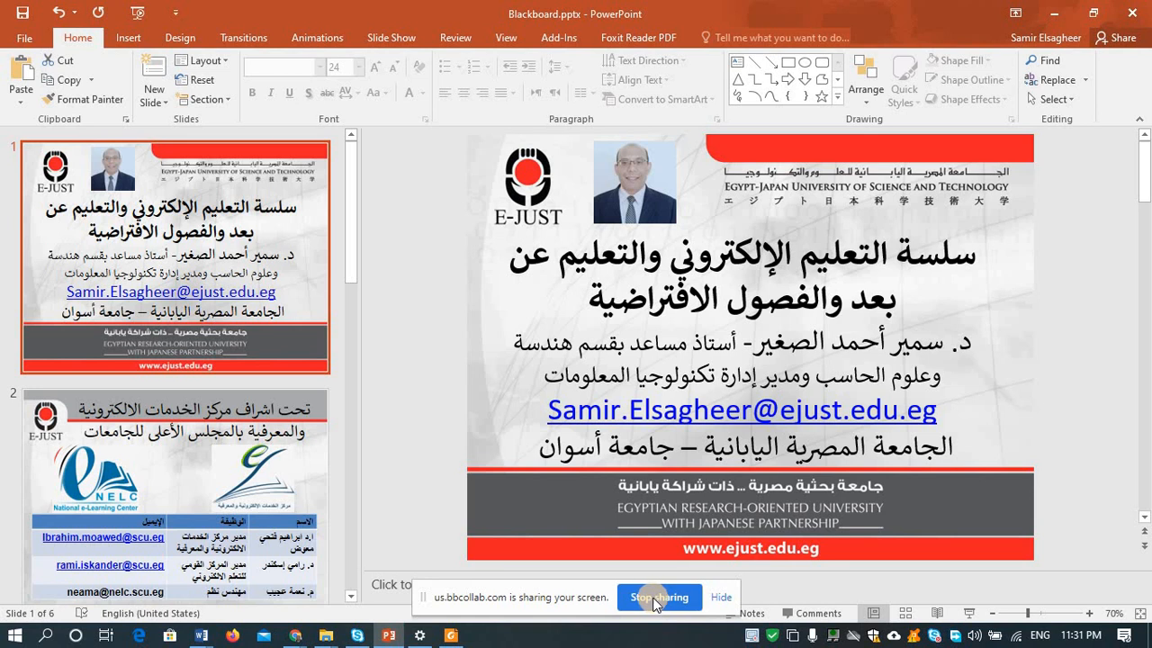
click(655, 598)
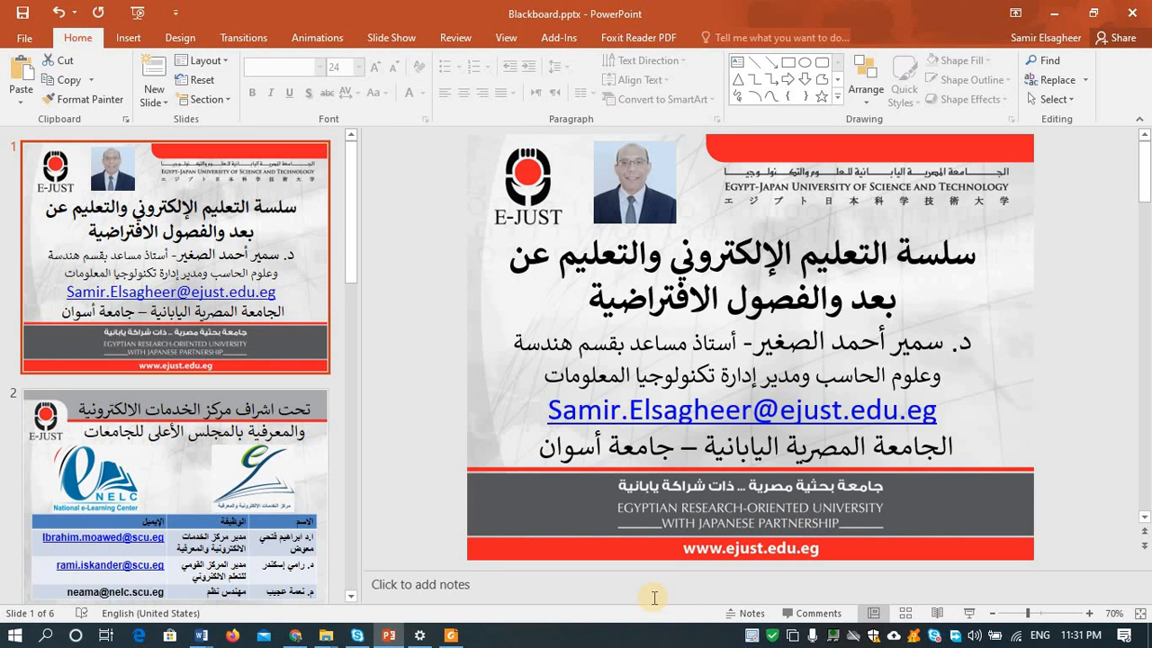
Step: Return to the Collaborate session in Chrome and share only the "Document2 - Word" application window
key(alt+Tab)
key(alt+Tab)
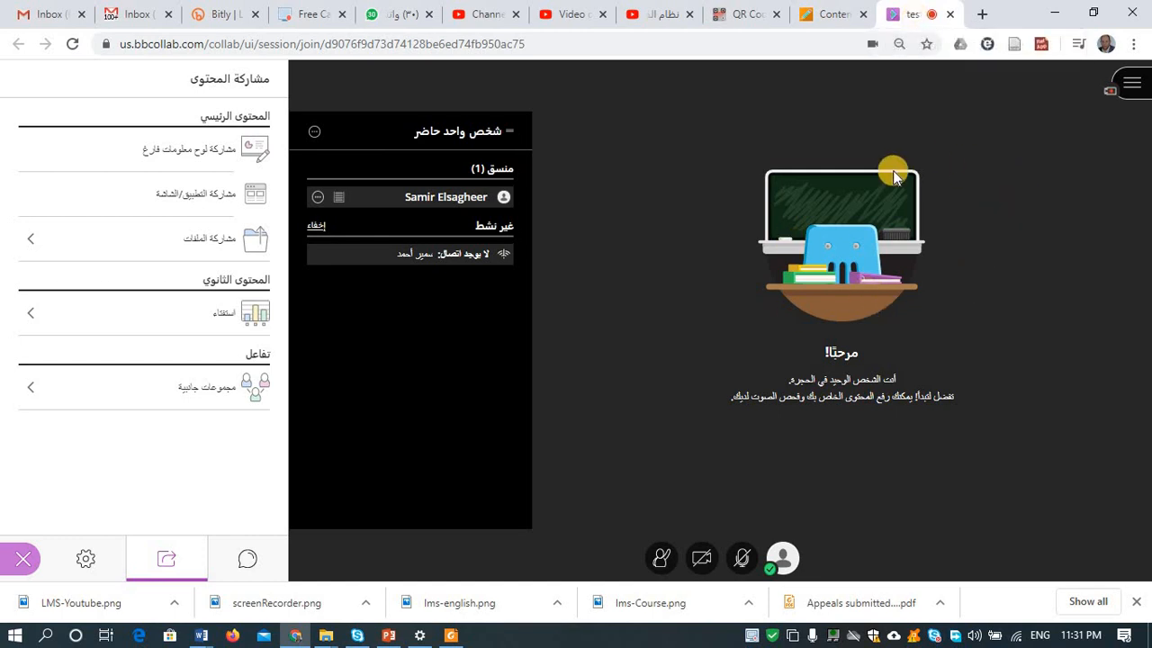
click(214, 206)
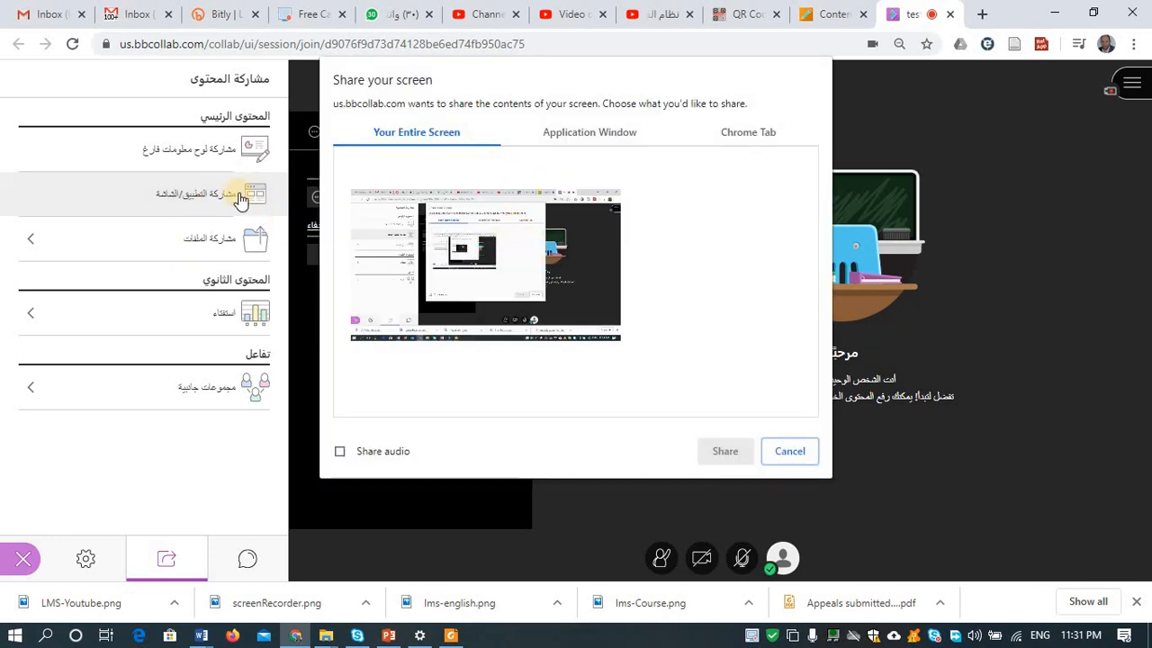
click(579, 135)
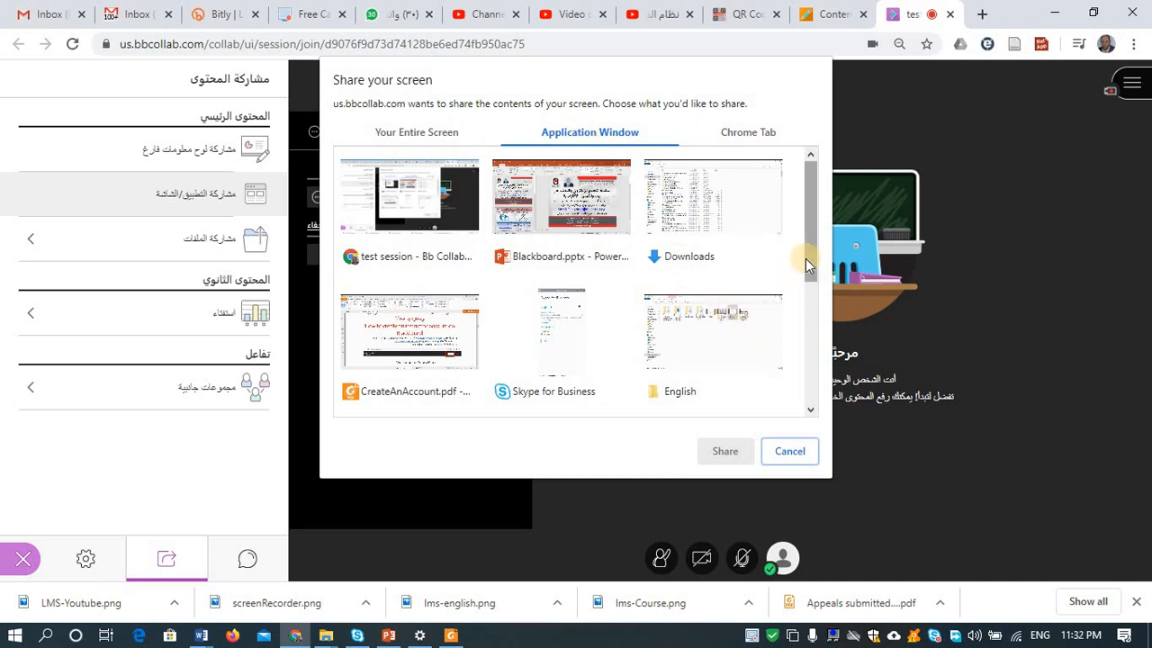
drag(806, 259, 799, 358)
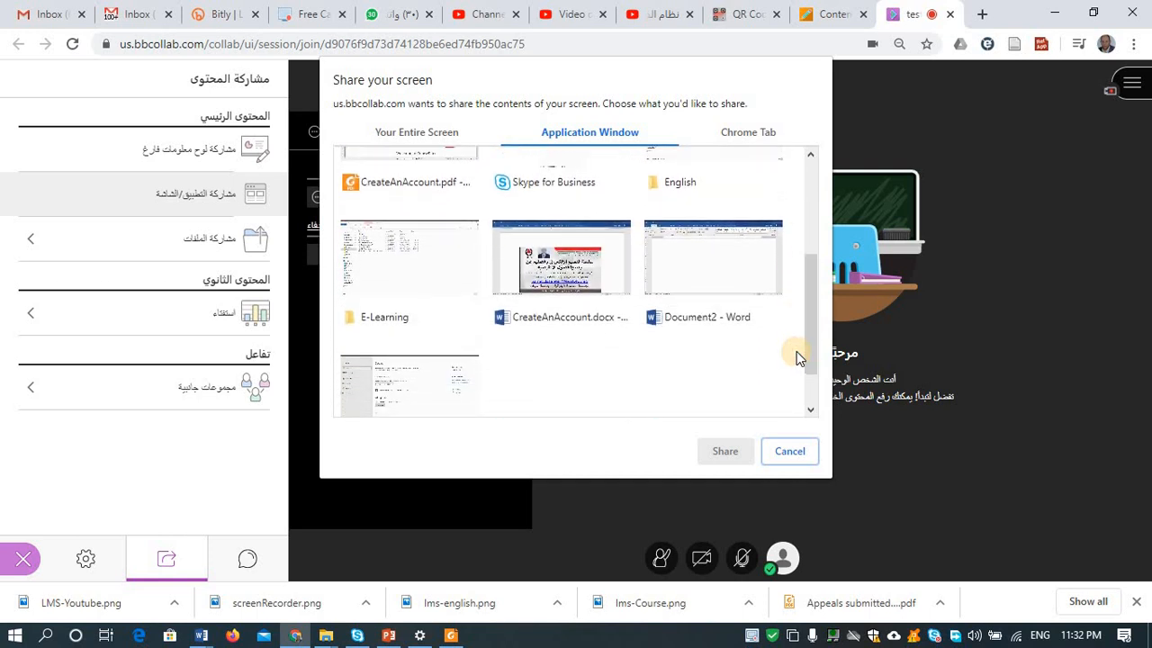
click(713, 243)
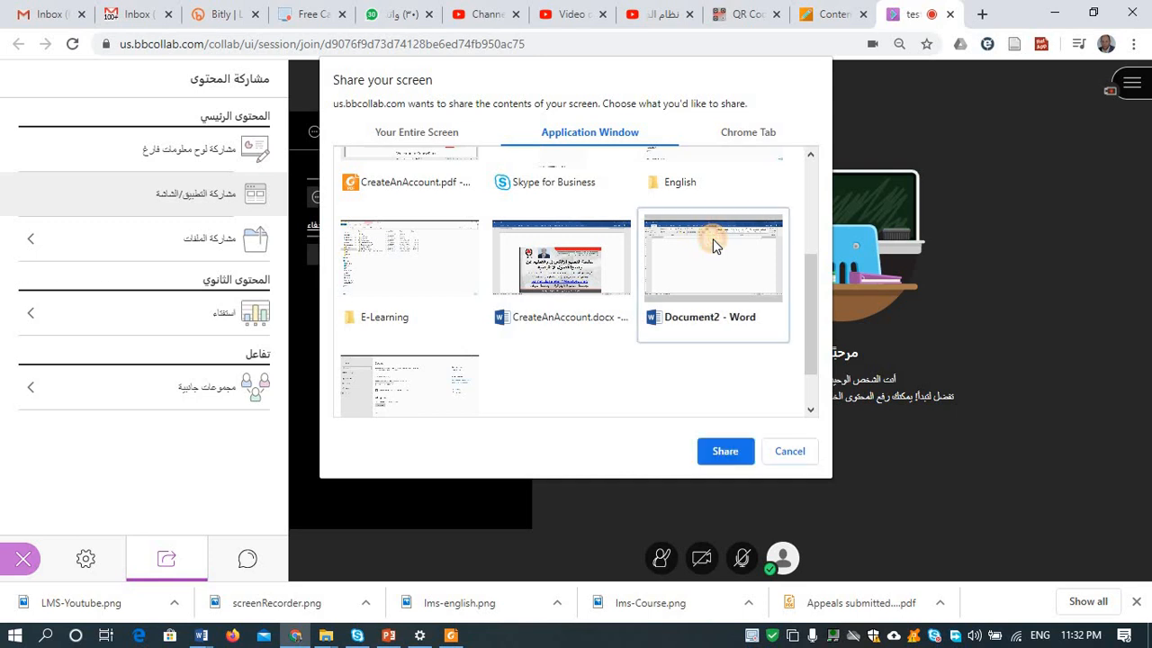
double_click(713, 243)
Step: Enter the sample lines "Ggsghhgs", "Dhghd" and, after two blank lines, "jsjhsjhsjh" above the horizontal line in the shared document
click(884, 197)
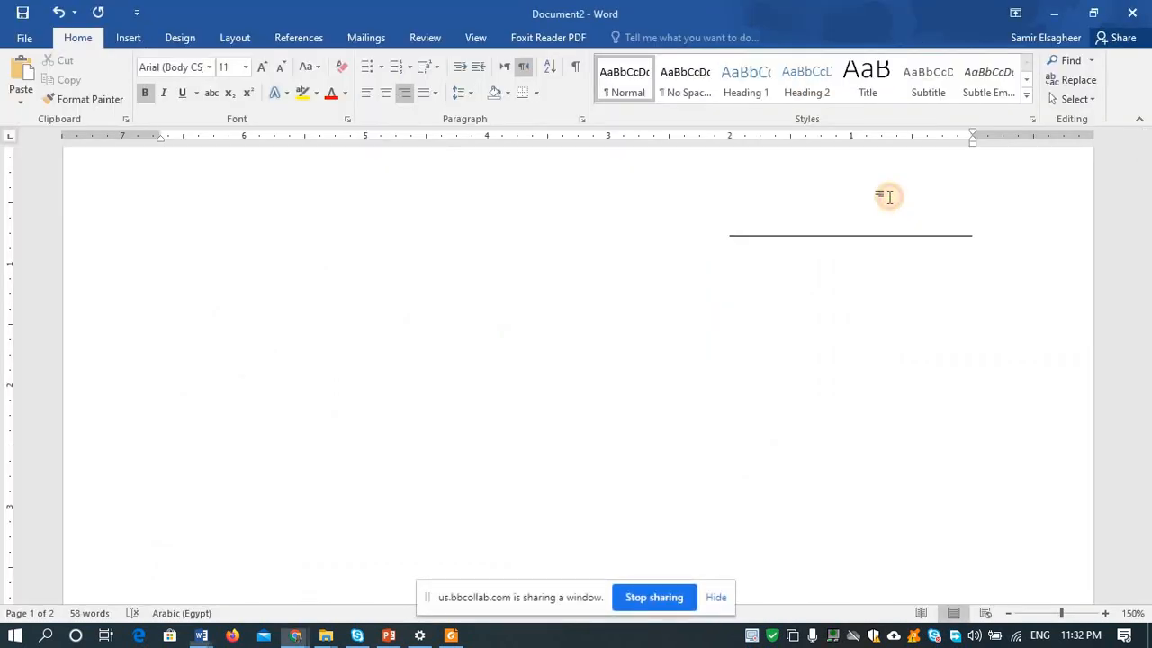
text(ggsghhgs)
key(Return)
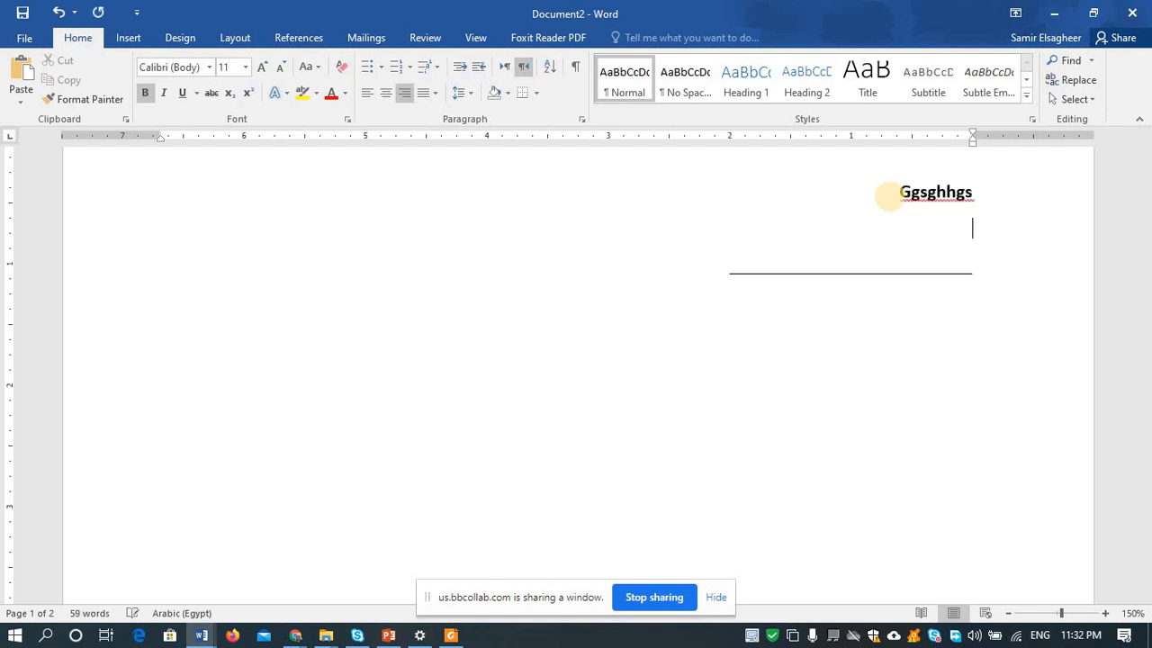
text(dhghd)
key(Return)
key(Return)
key(Return)
text(jsjhsjhsjh)
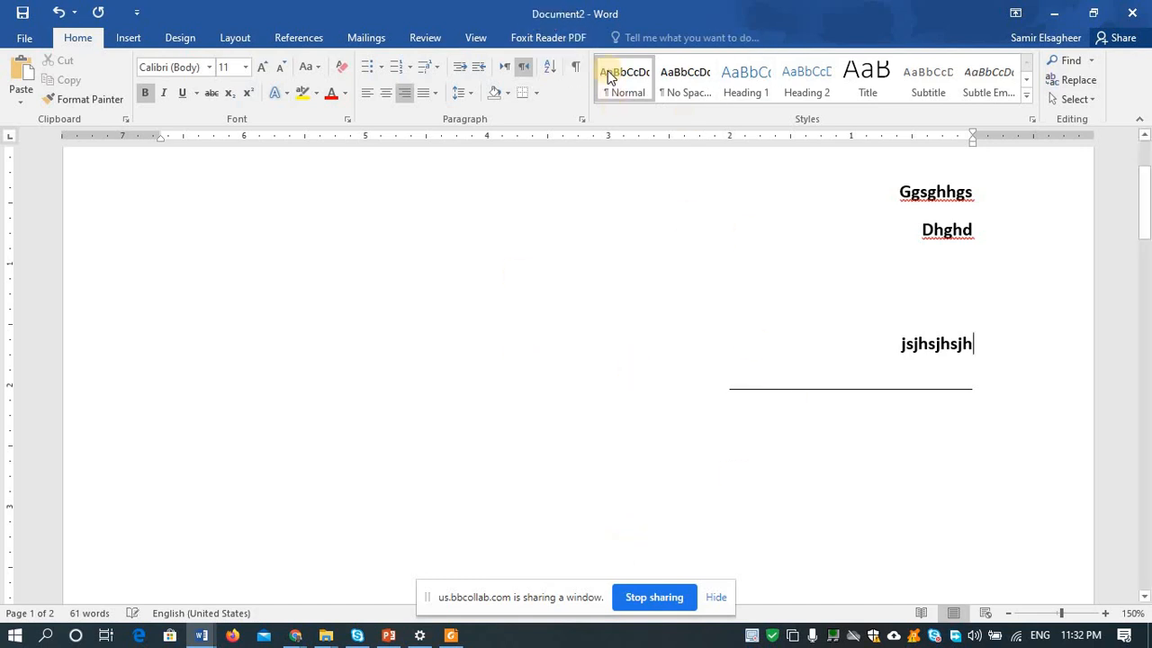
Step: Bring up the Downloads folder in File Explorer while only the Word window is shared, and return to Document2
click(322, 641)
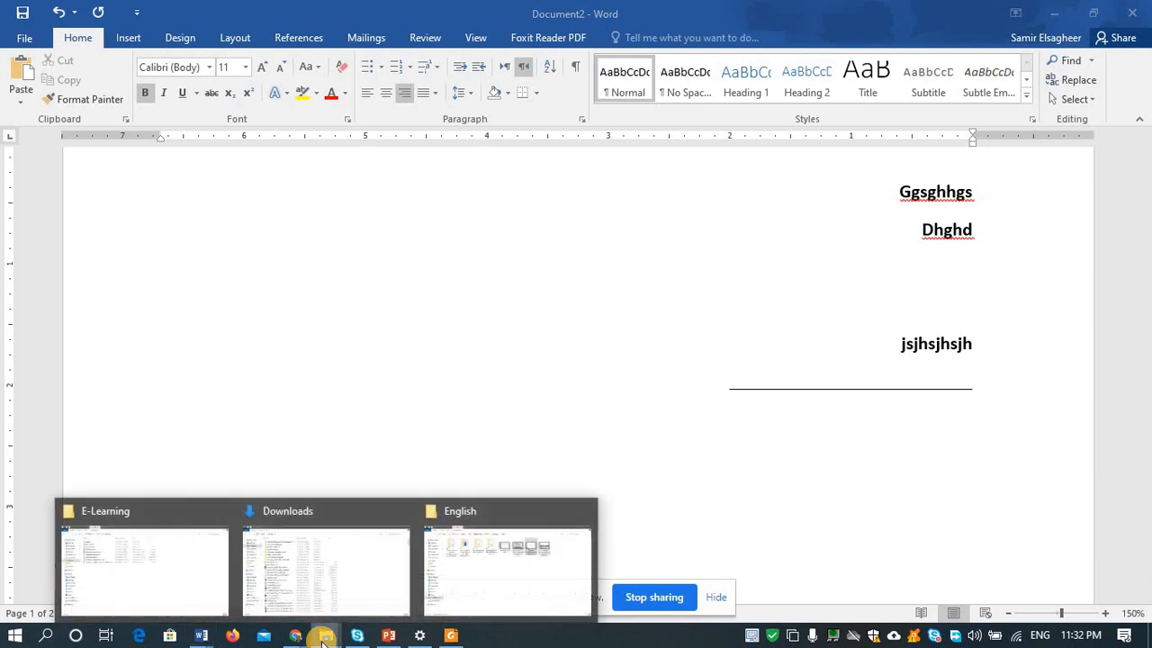
click(346, 504)
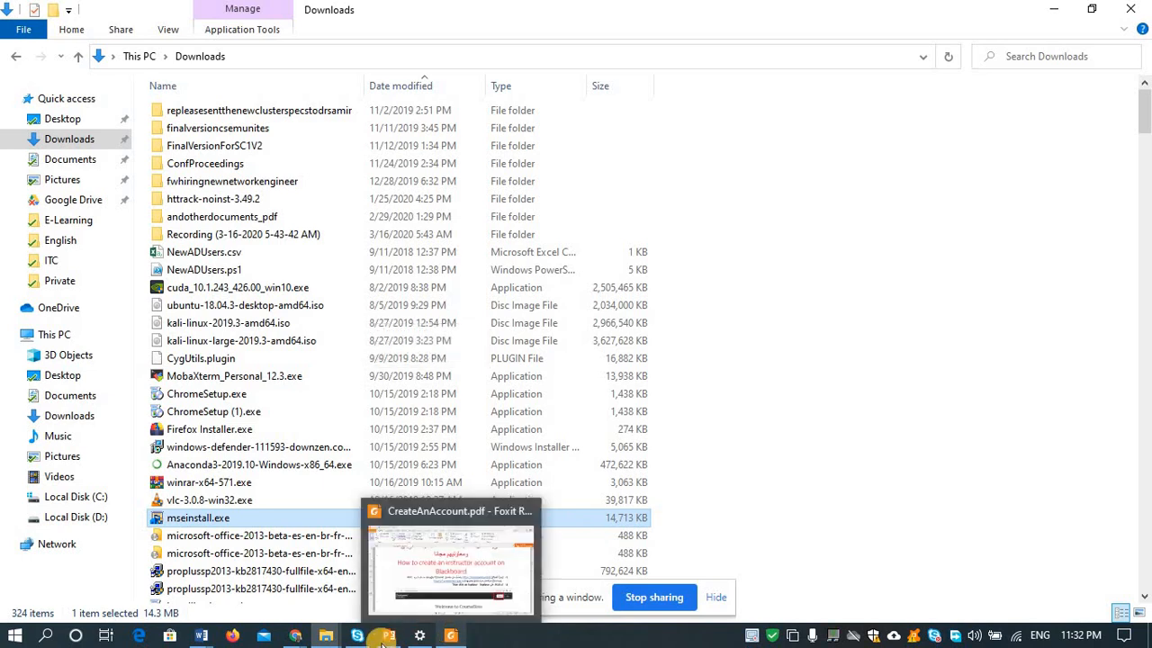
key(alt+Tab)
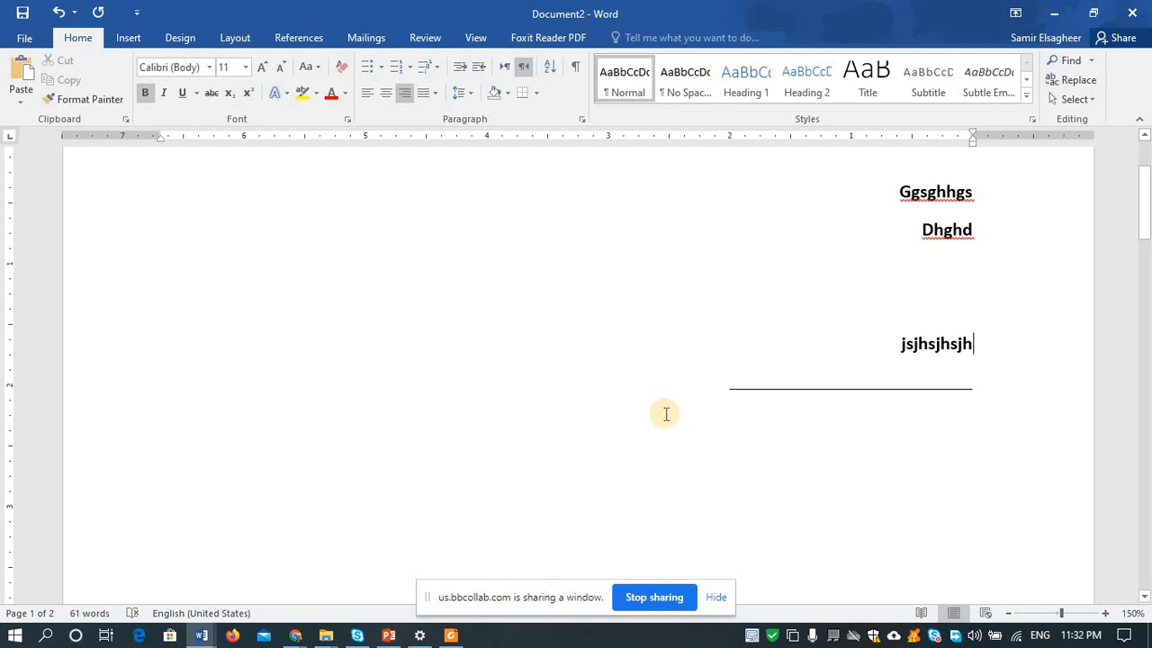
Step: Stop sharing the Word window and switch back to the Collaborate session in Chrome
click(644, 598)
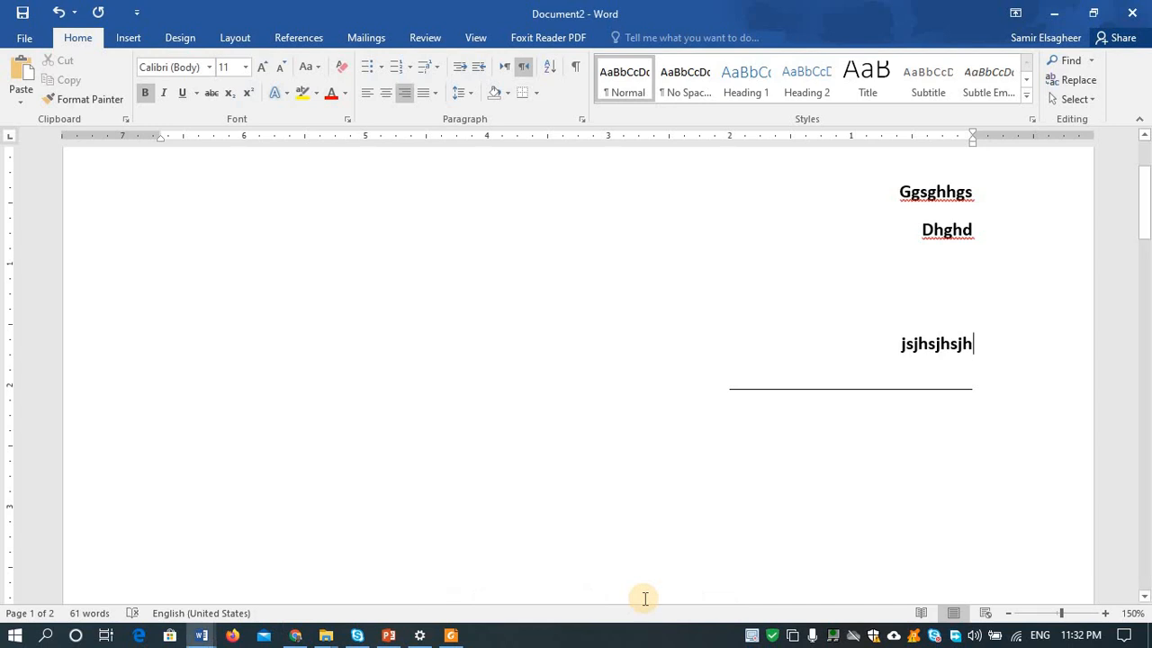
key(alt+Tab)
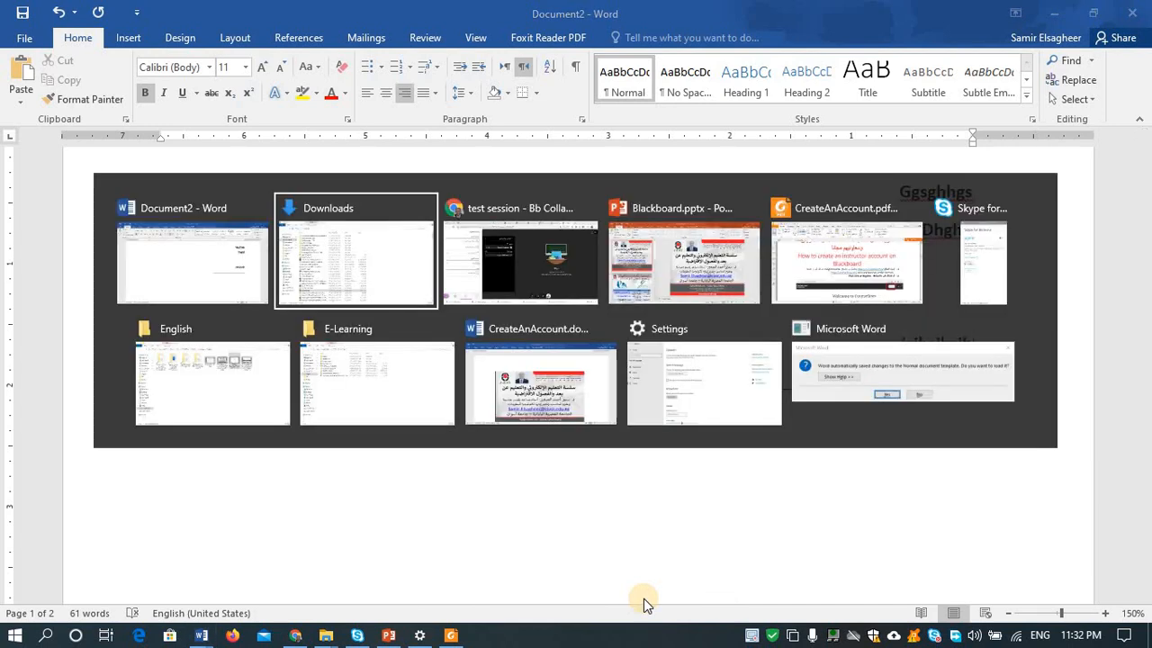
key(alt+Tab)
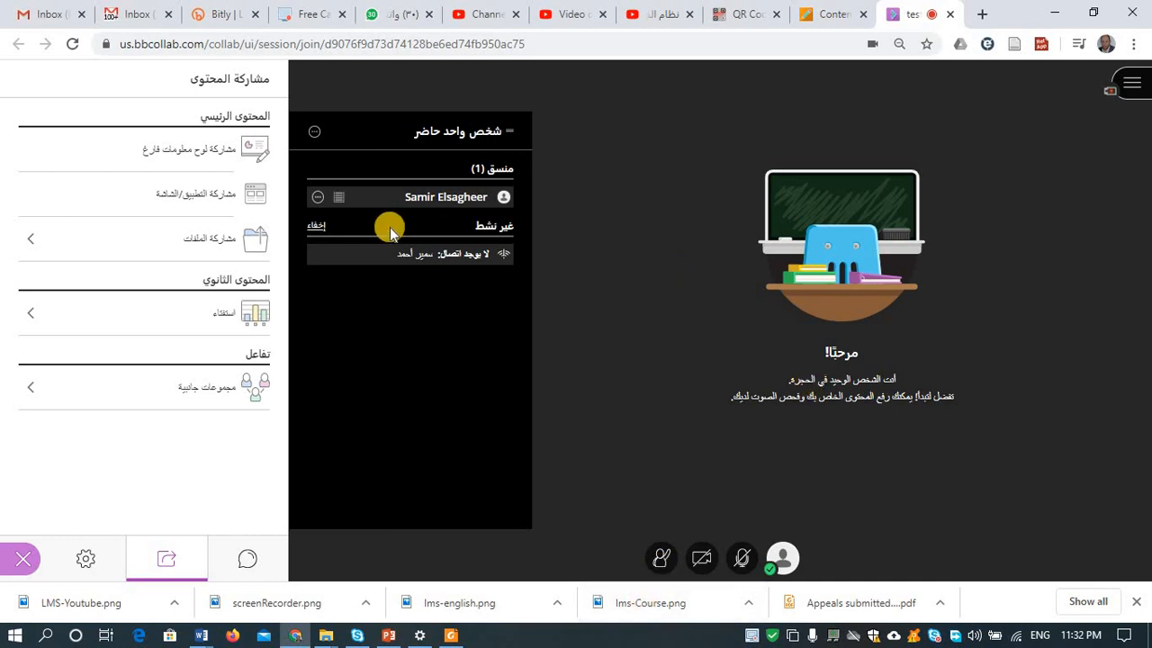
Step: Look through the Chrome tabs available for sharing and leave the screen-sharing dialog without sharing one
click(194, 205)
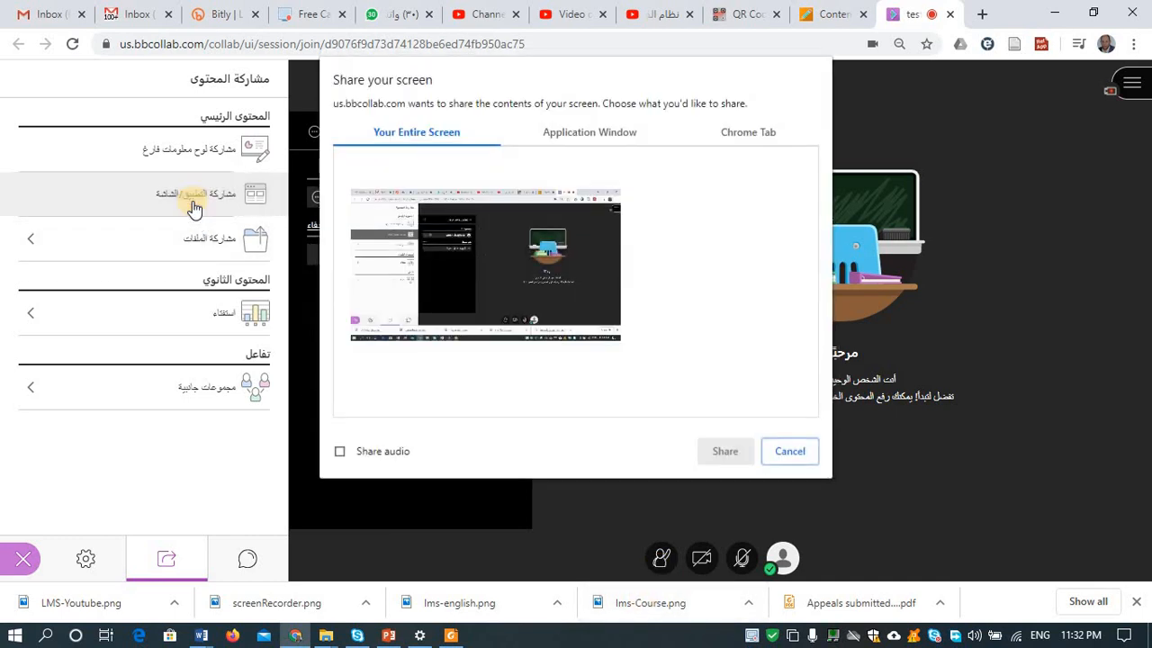
click(738, 136)
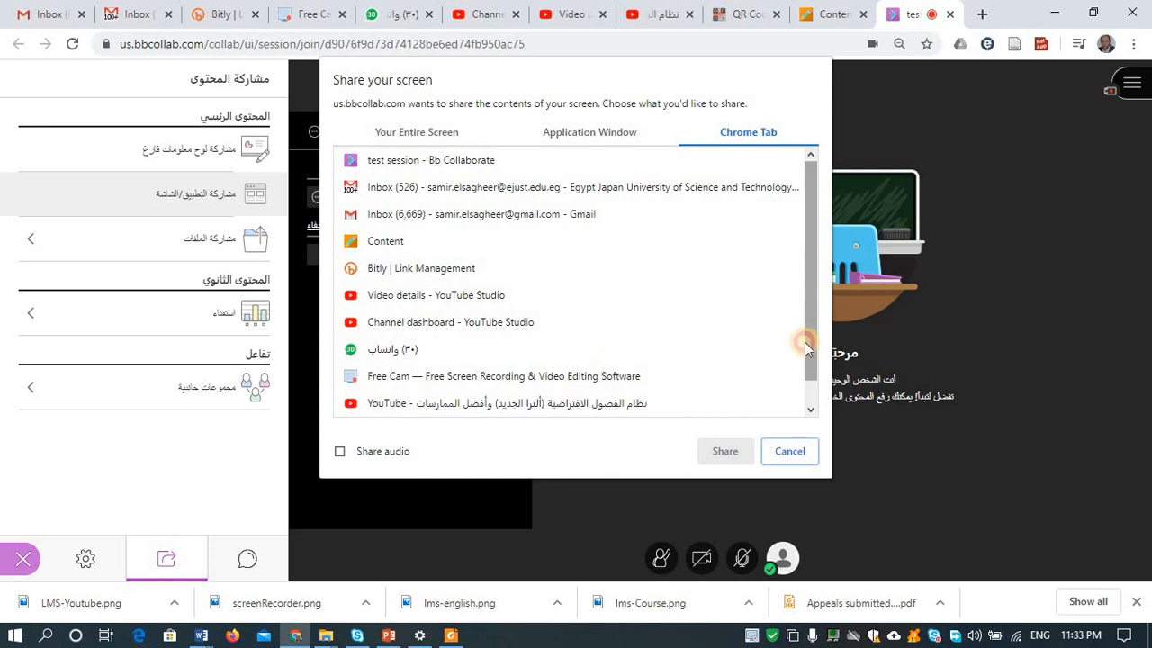
drag(806, 340, 804, 406)
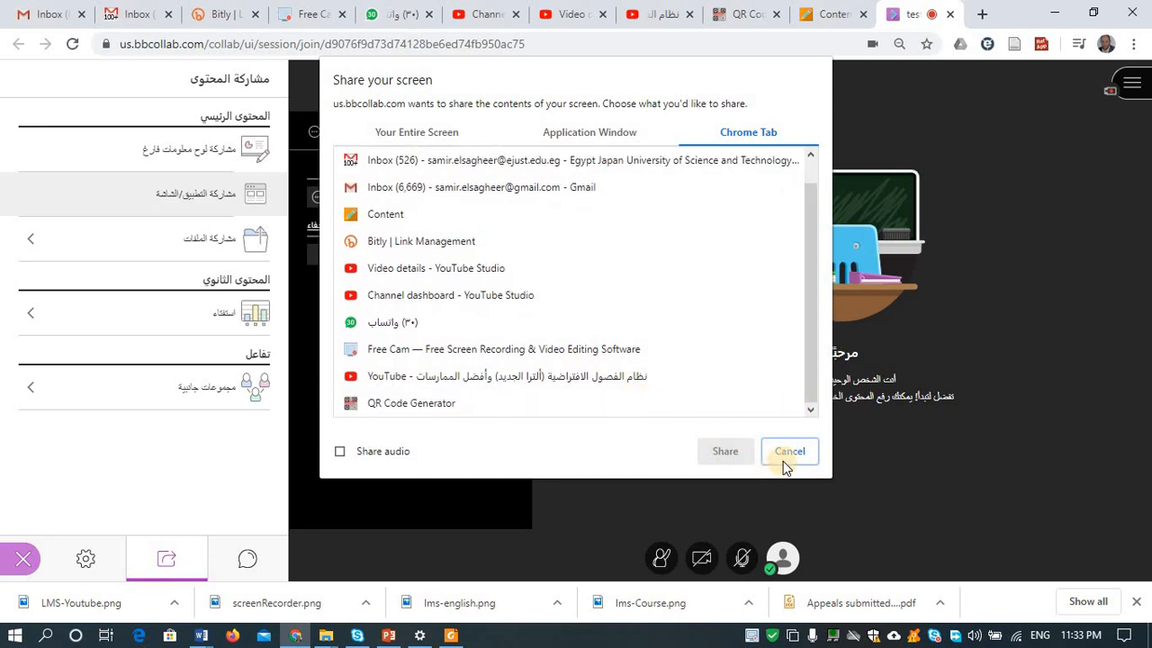
click(477, 271)
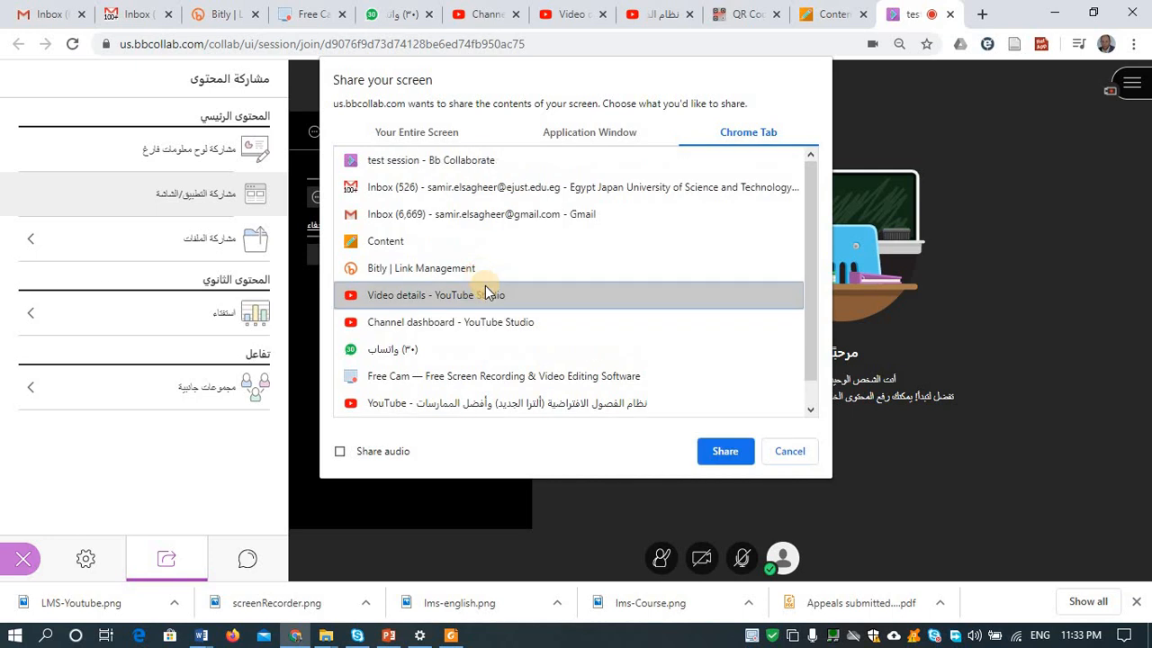
click(788, 453)
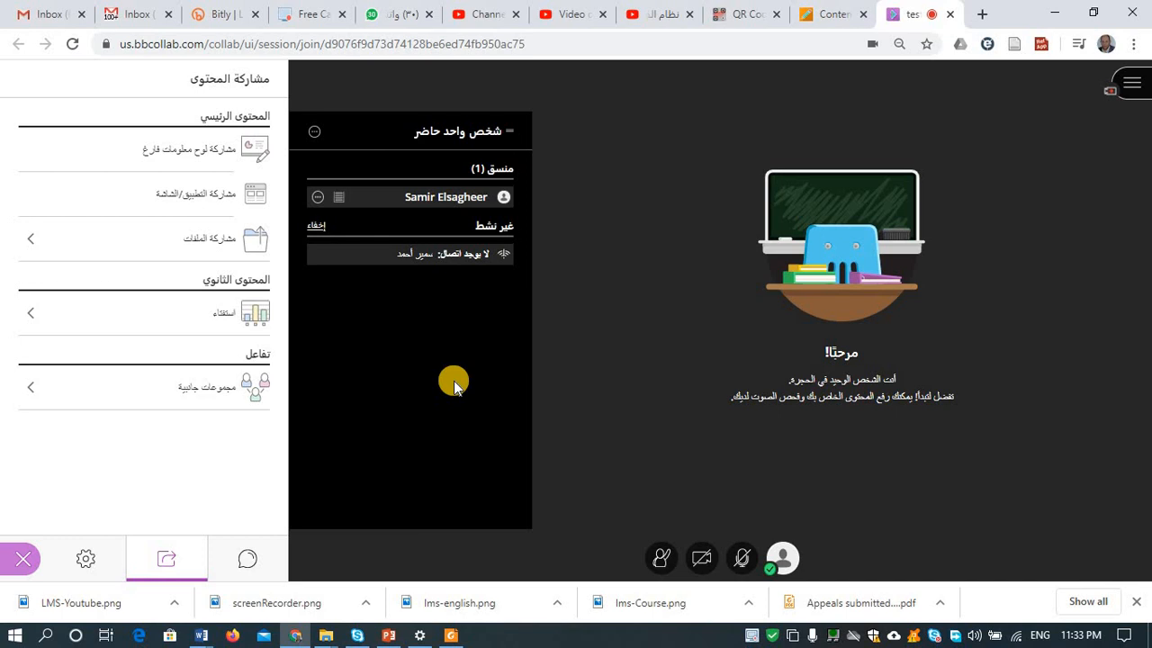
Step: Open the session's file sharing and try to add Blackboard.pptx and CreateAnAccount.pdf from the E-Learning folder in File Explorer
click(171, 244)
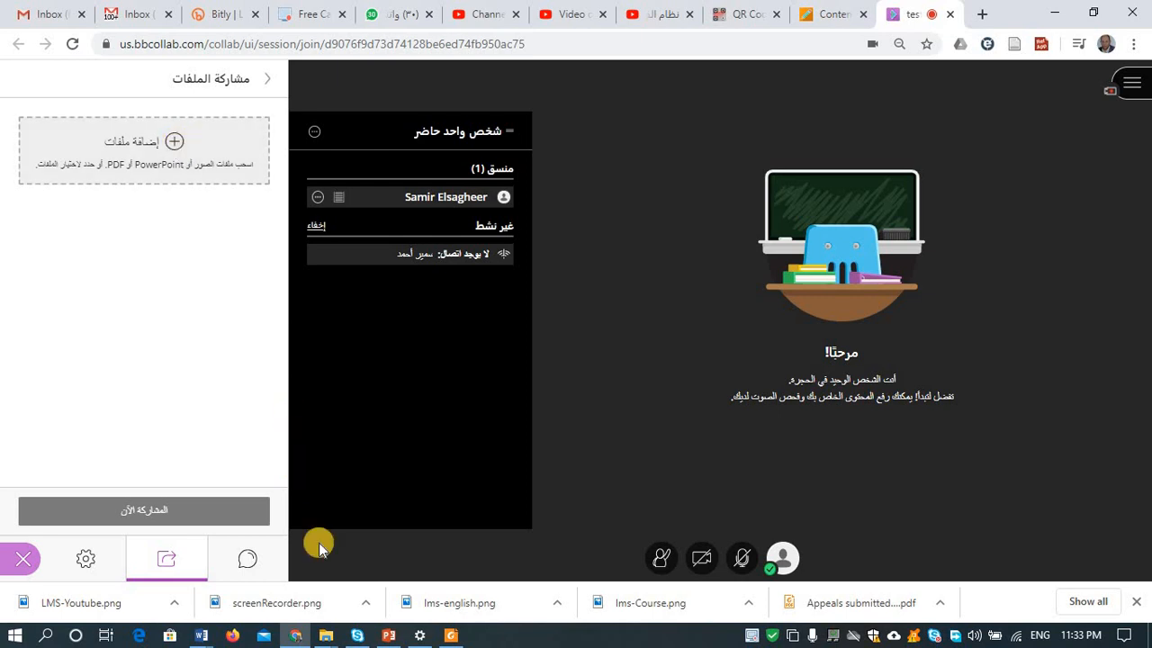
mouse_move(330, 636)
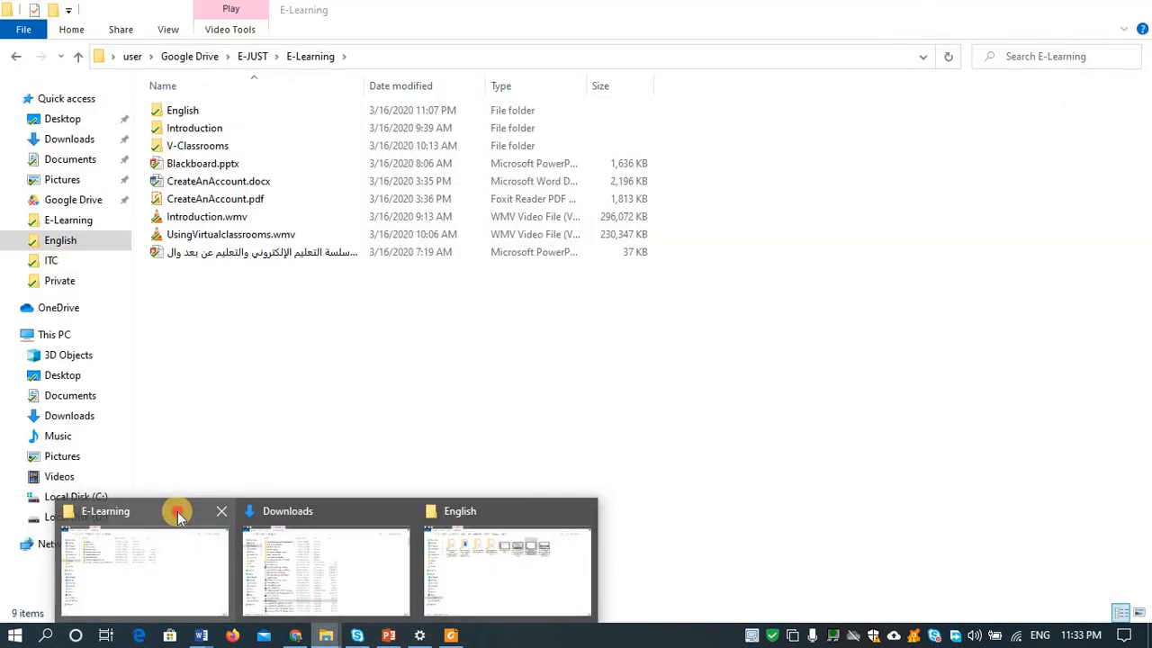
click(177, 512)
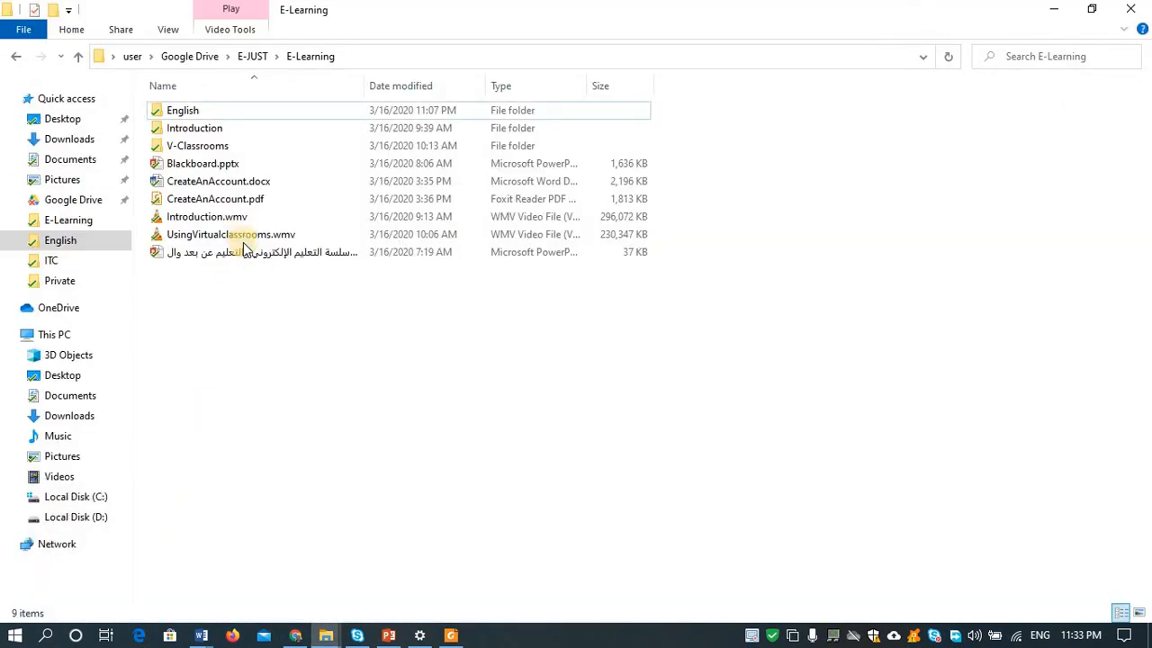
click(222, 171)
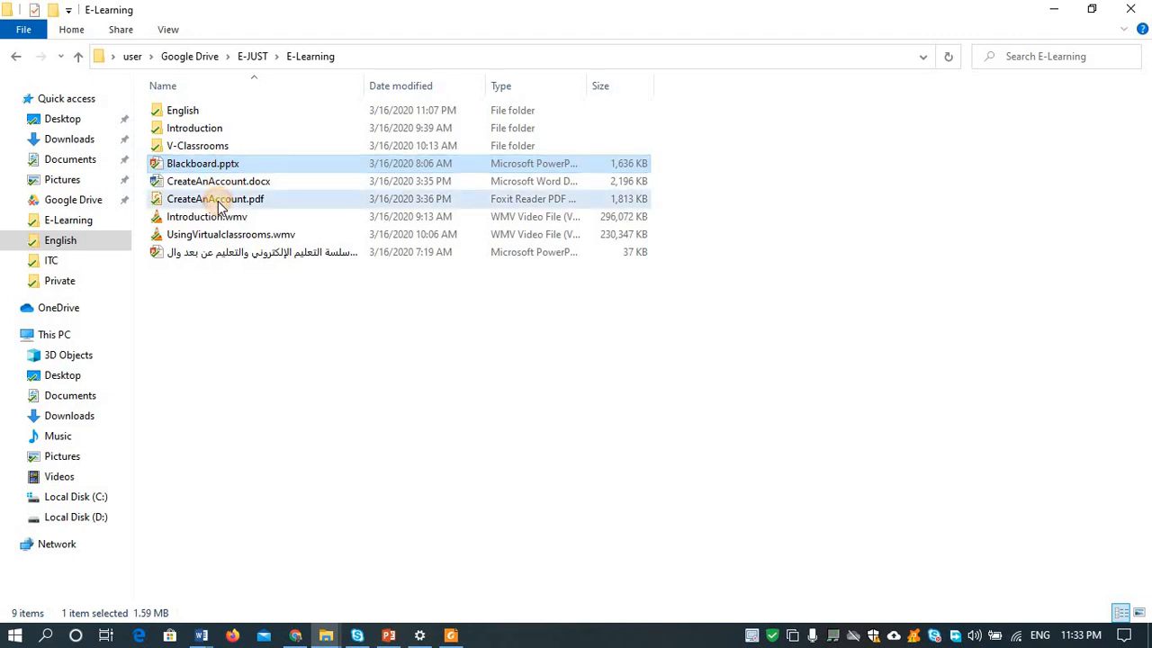
ctrl+click(219, 201)
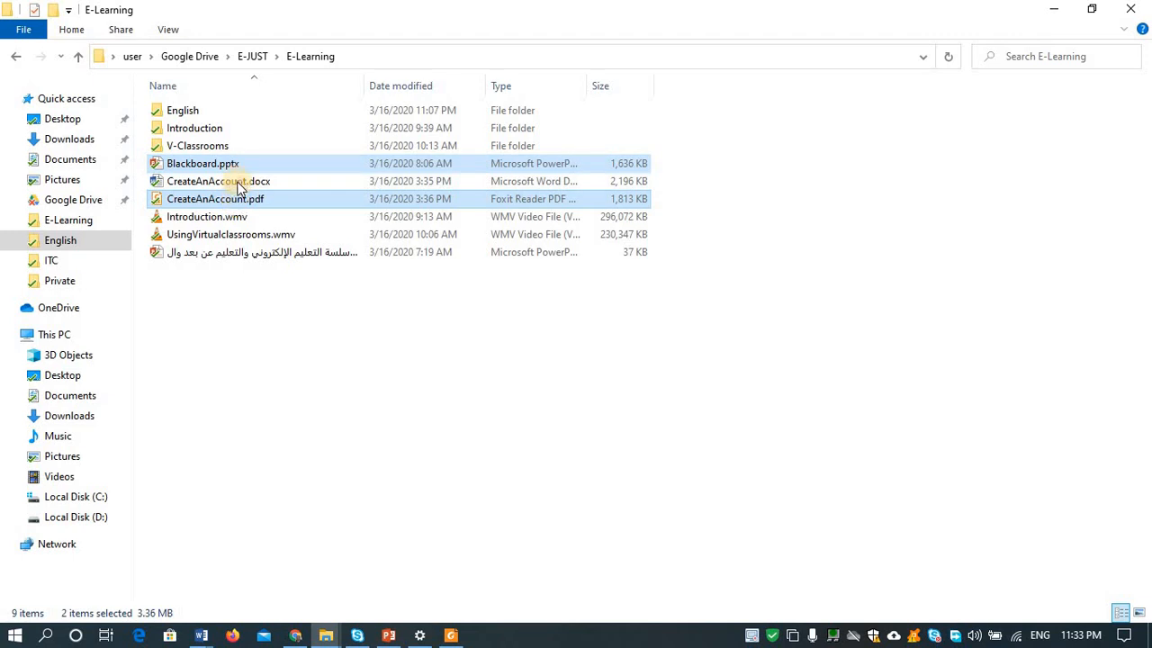
drag(232, 171, 172, 373)
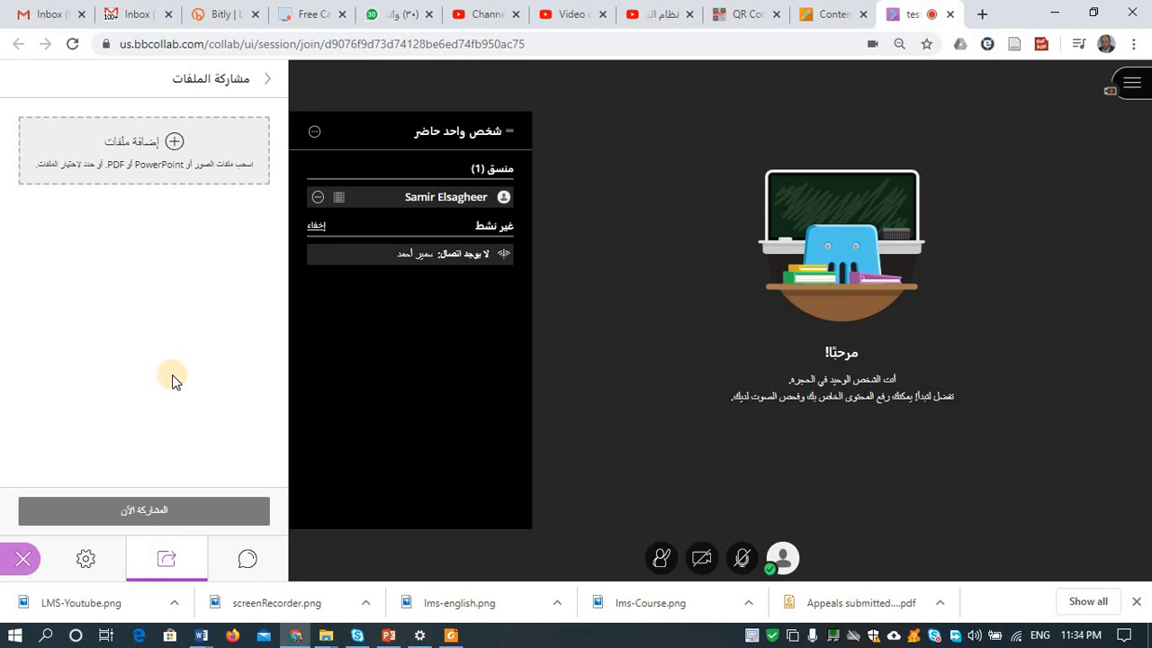
Step: Upload Blackboard.pptx and CreateAnAccount.pdf from the E-Learning folder to the session's main room files
click(177, 142)
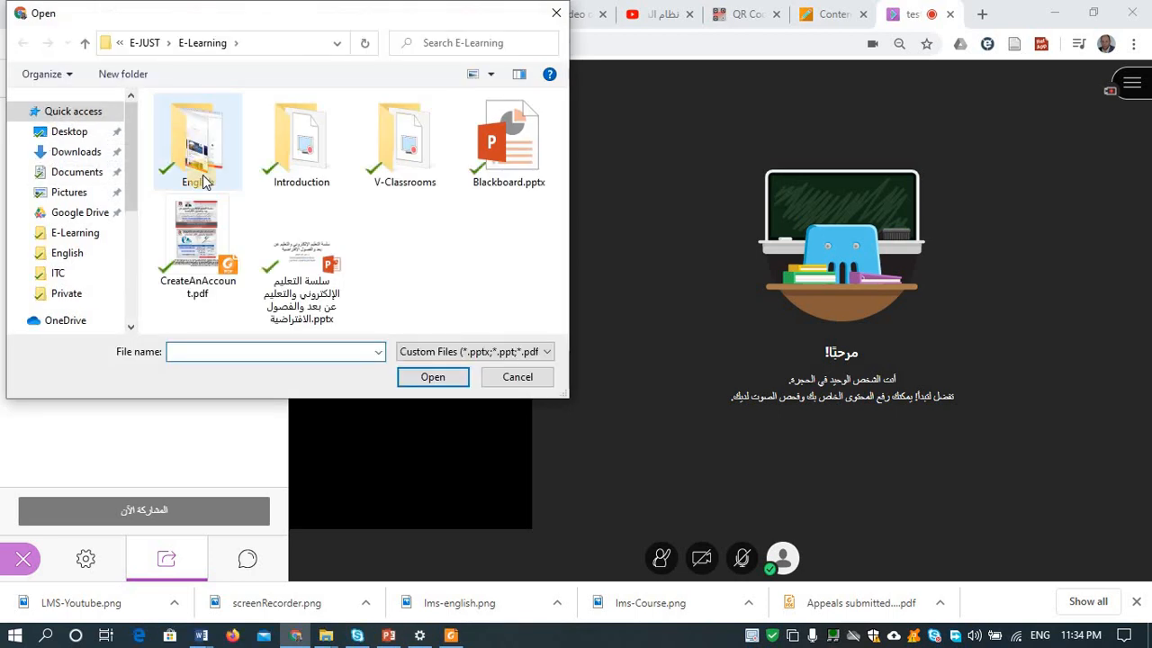
click(499, 173)
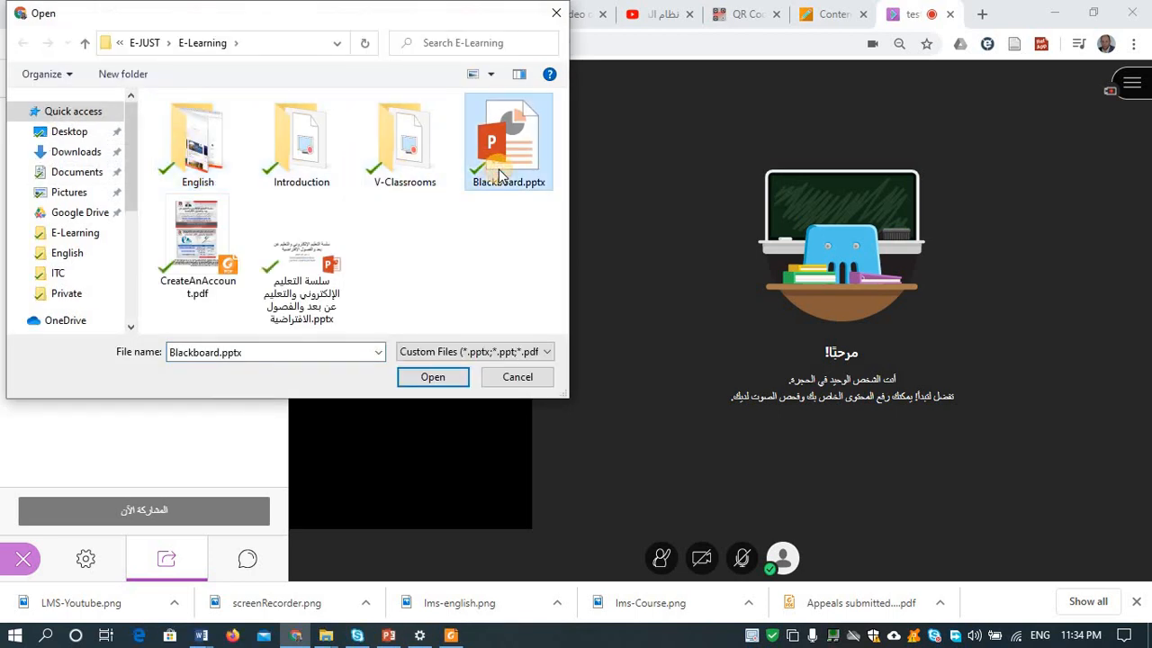
click(202, 249)
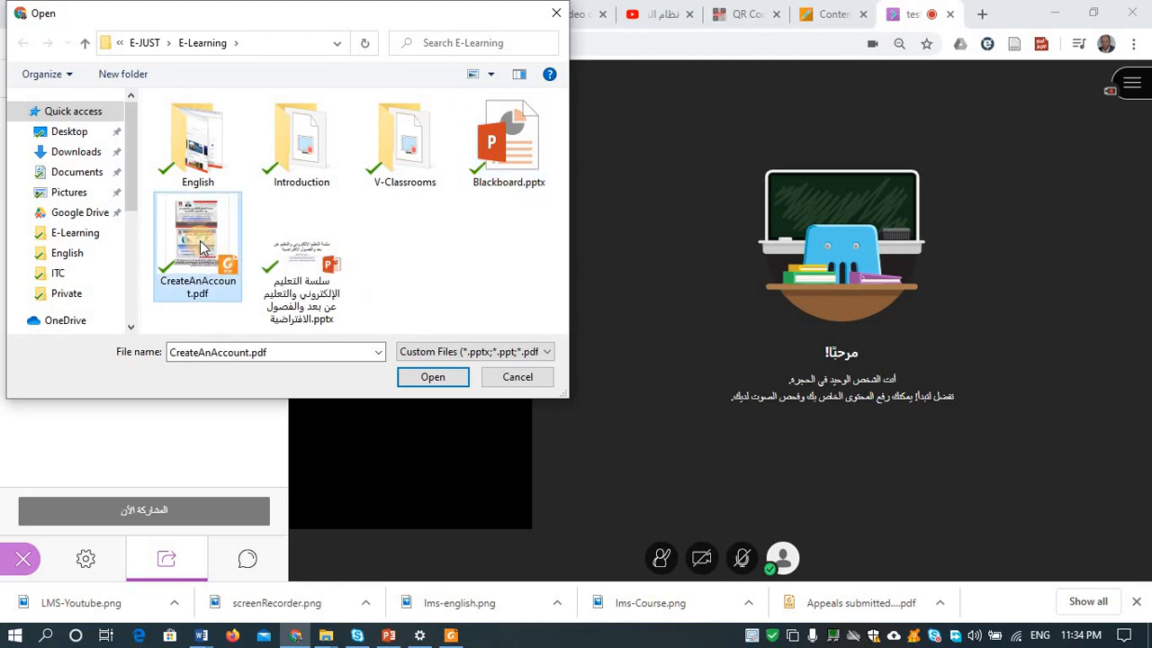
click(506, 147)
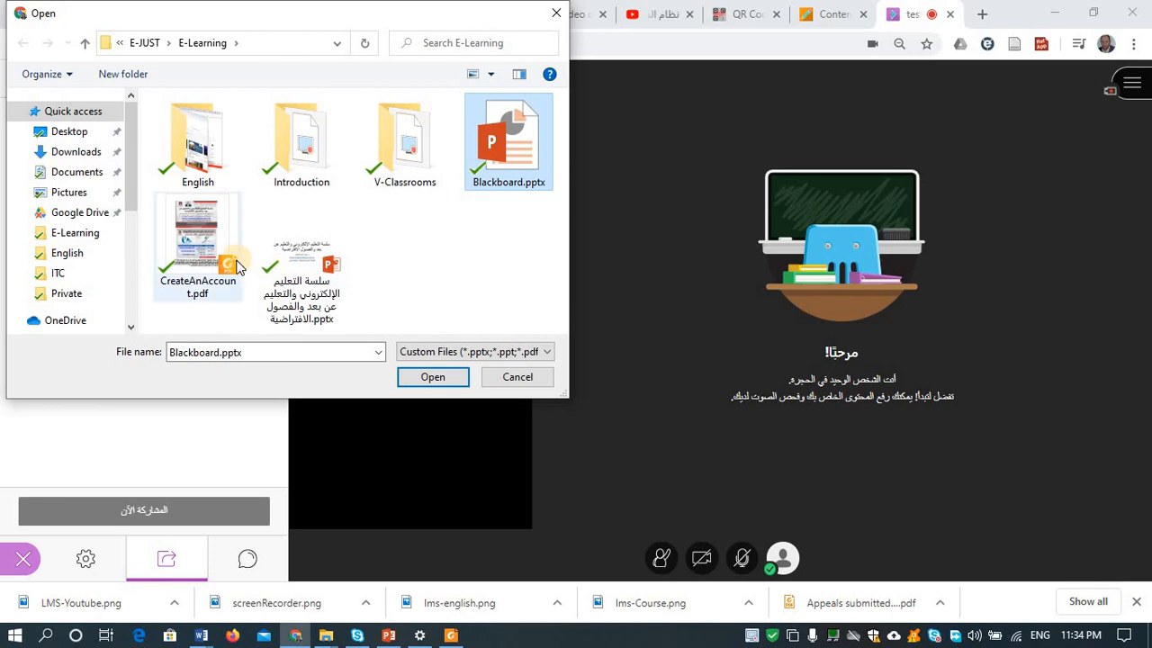
click(433, 379)
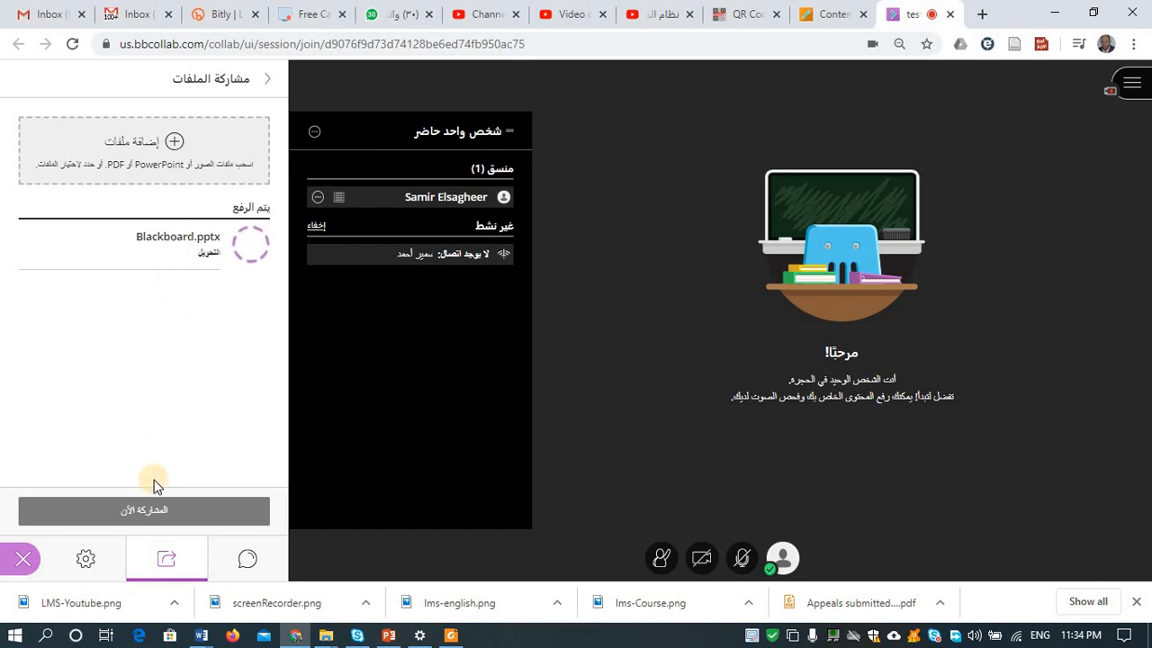
click(148, 144)
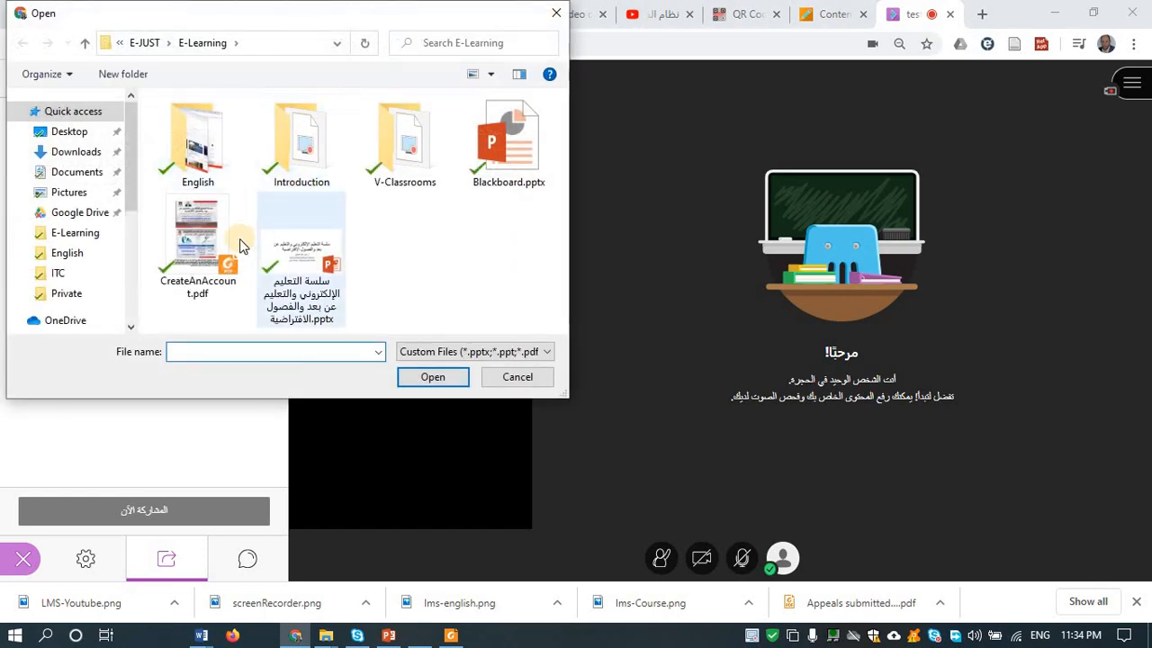
double_click(209, 252)
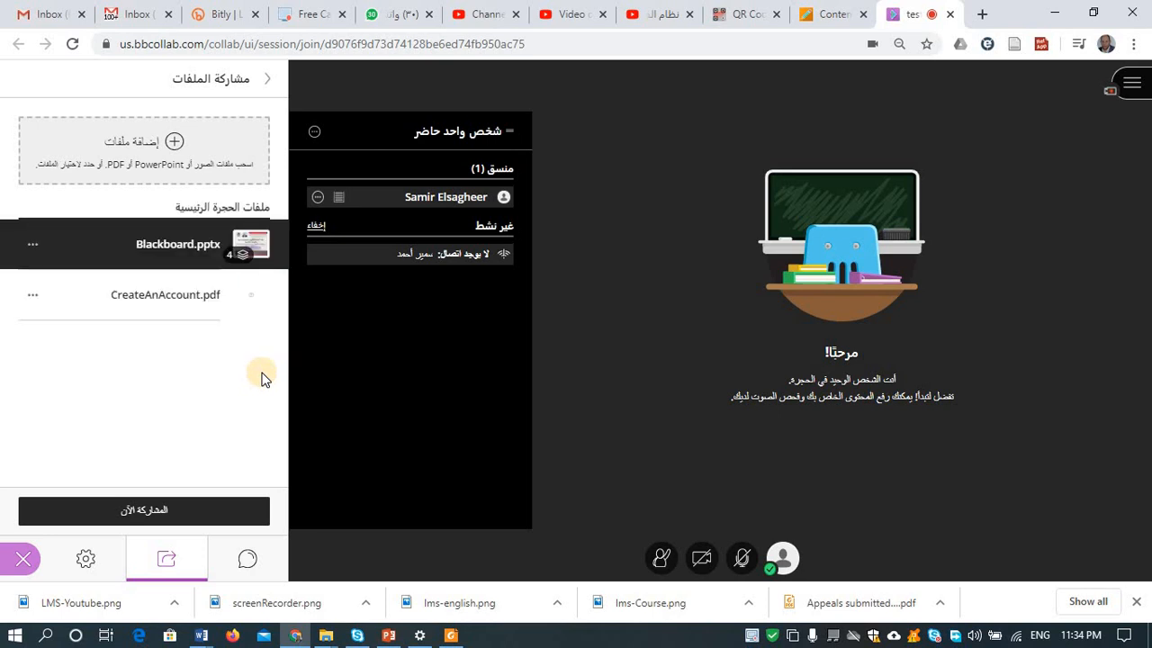
Step: Choose Blackboard.pptx from the main room files and open its slides for sharing
click(153, 256)
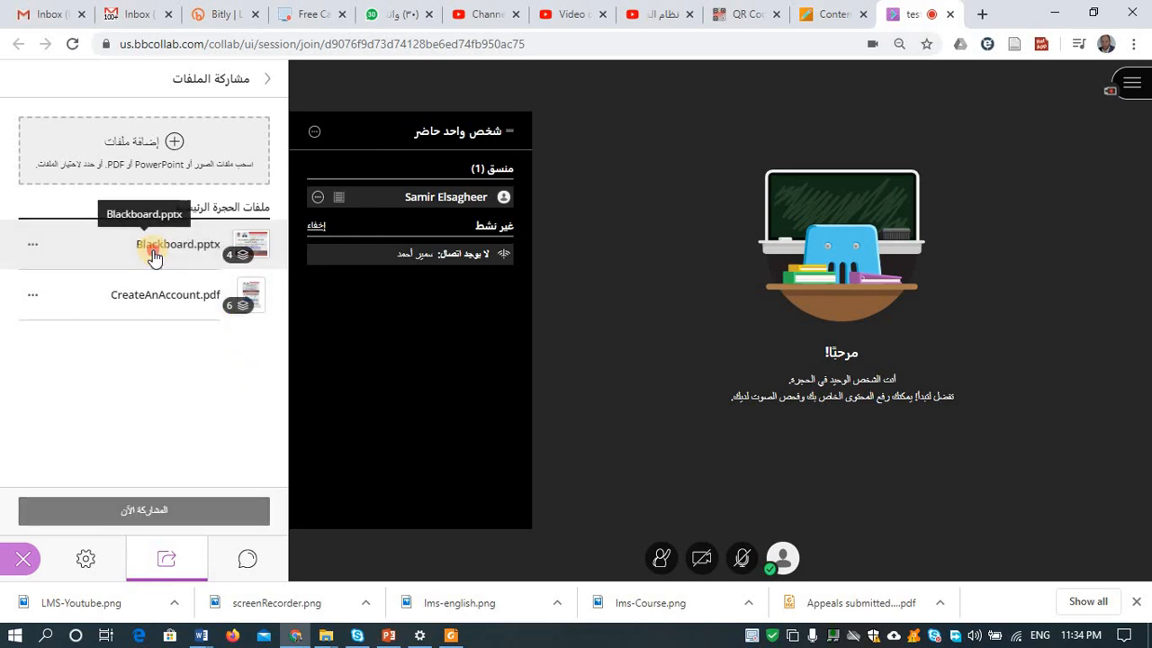
click(153, 257)
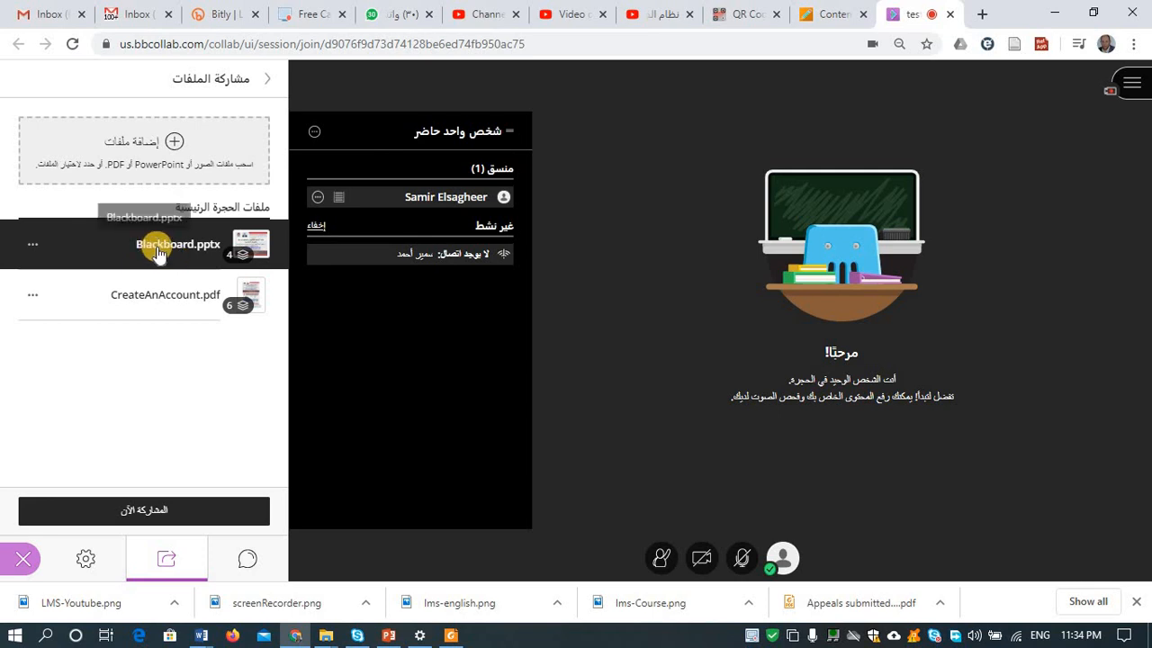
click(149, 509)
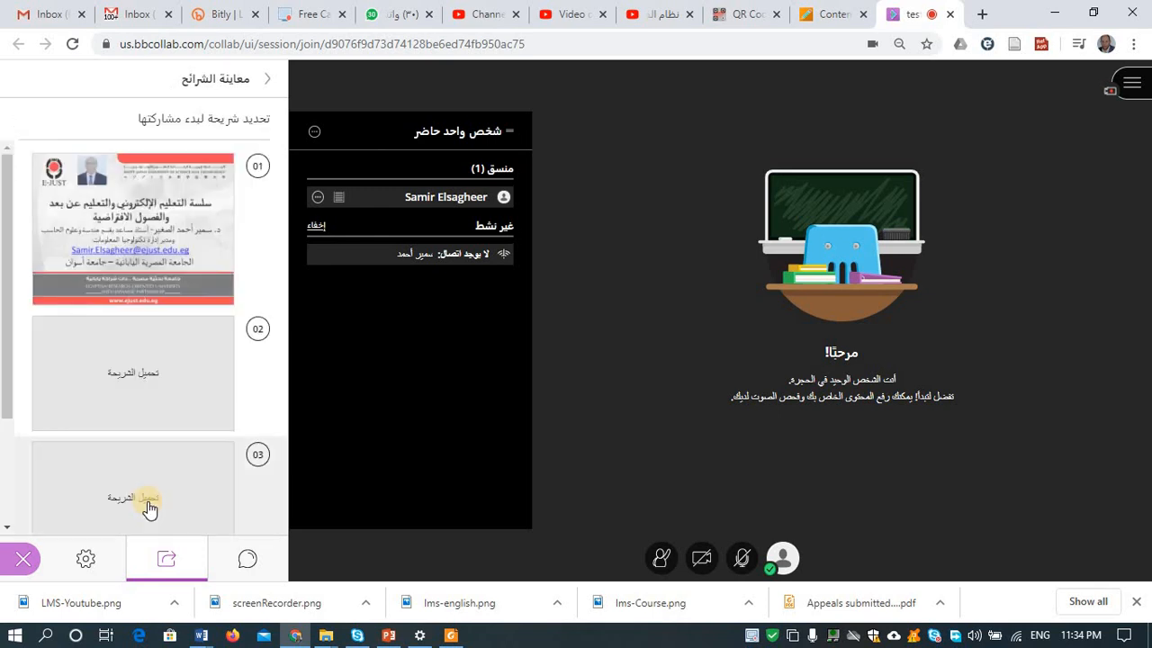
Step: Share the first slide of Blackboard.pptx, mark up its title with freehand strokes and a rectangle, and clear the annotations
click(182, 231)
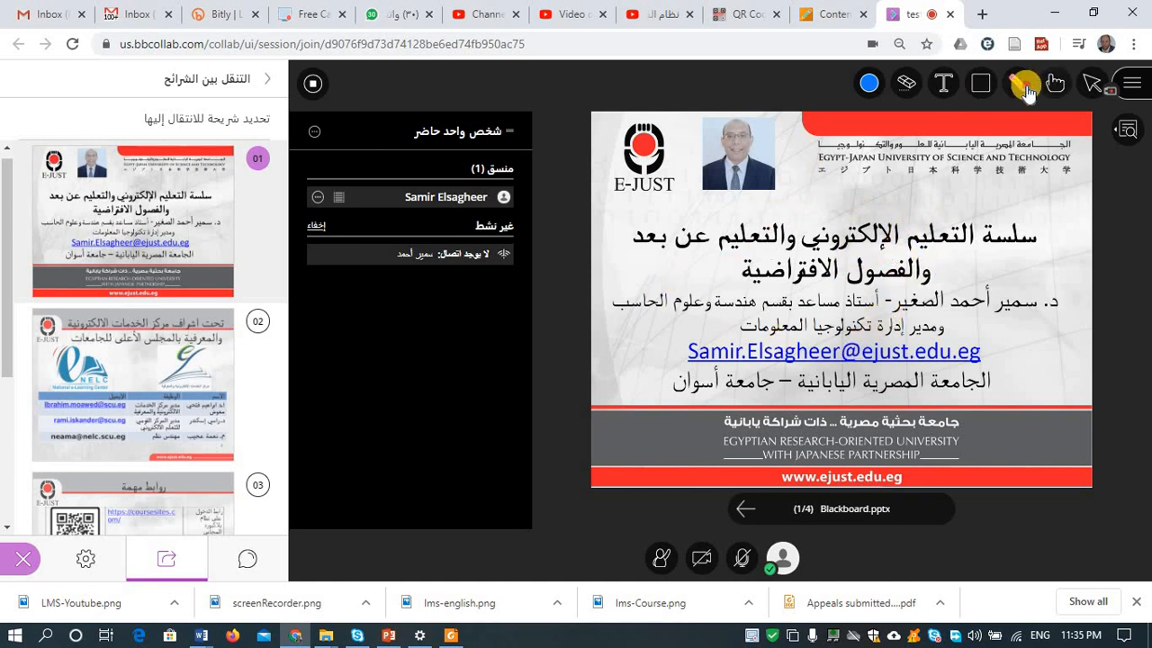
mouse_move(851, 270)
mouse_down()
mouse_move(746, 236)
mouse_move(705, 244)
mouse_move(708, 290)
mouse_up()
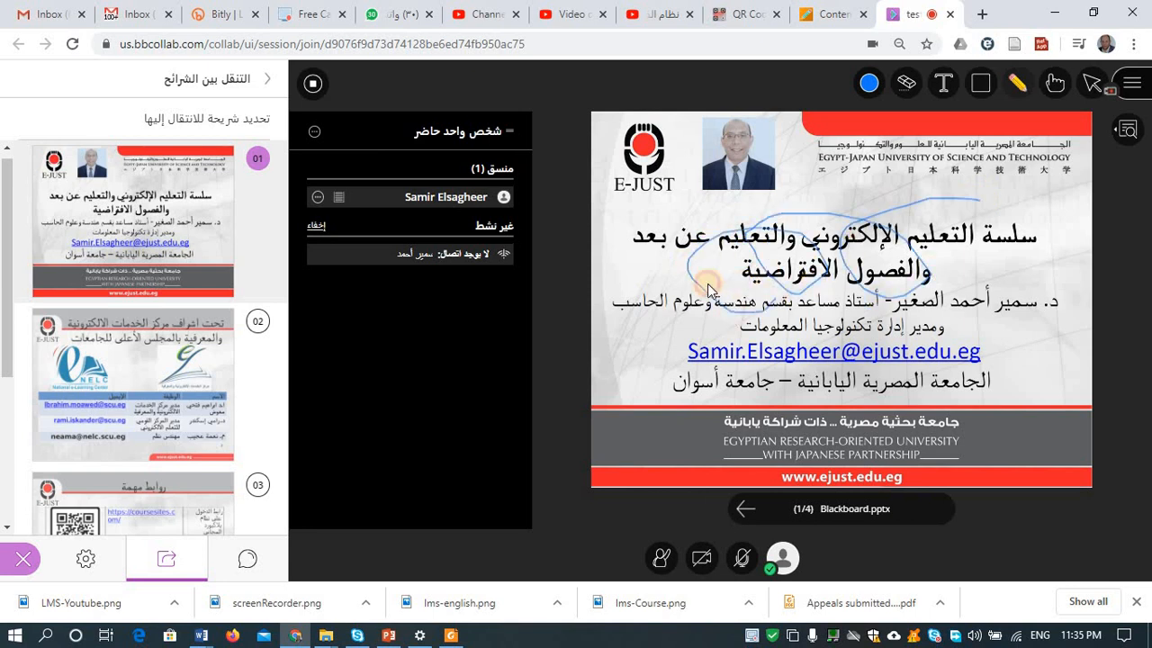
click(981, 82)
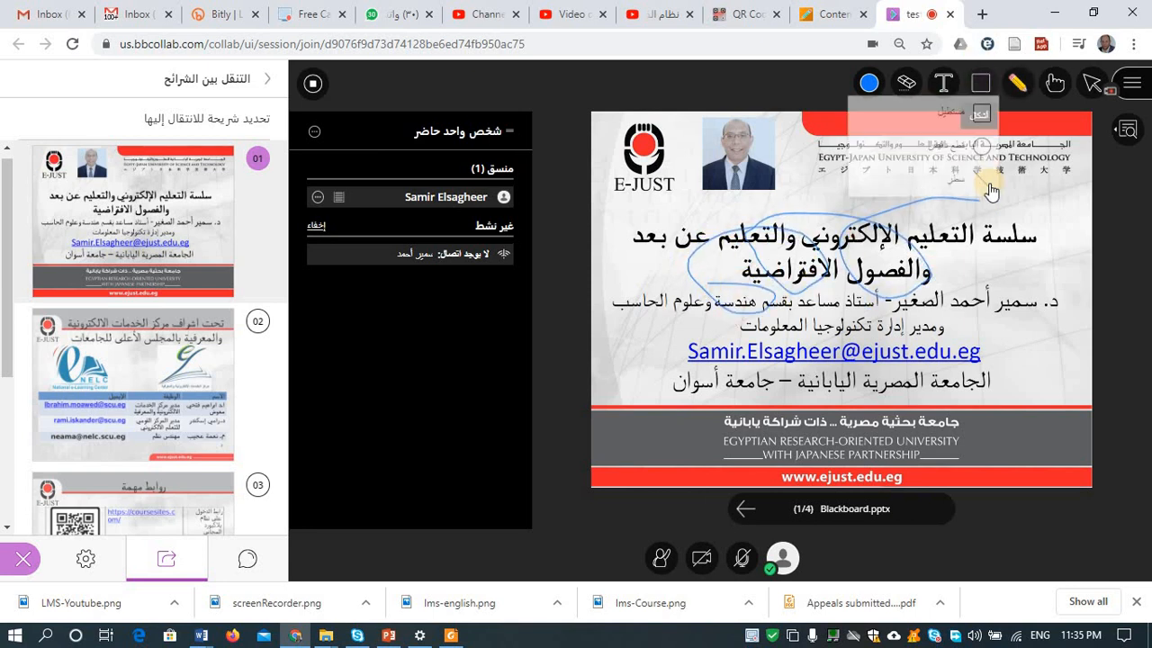
click(974, 117)
drag(1044, 196, 989, 302)
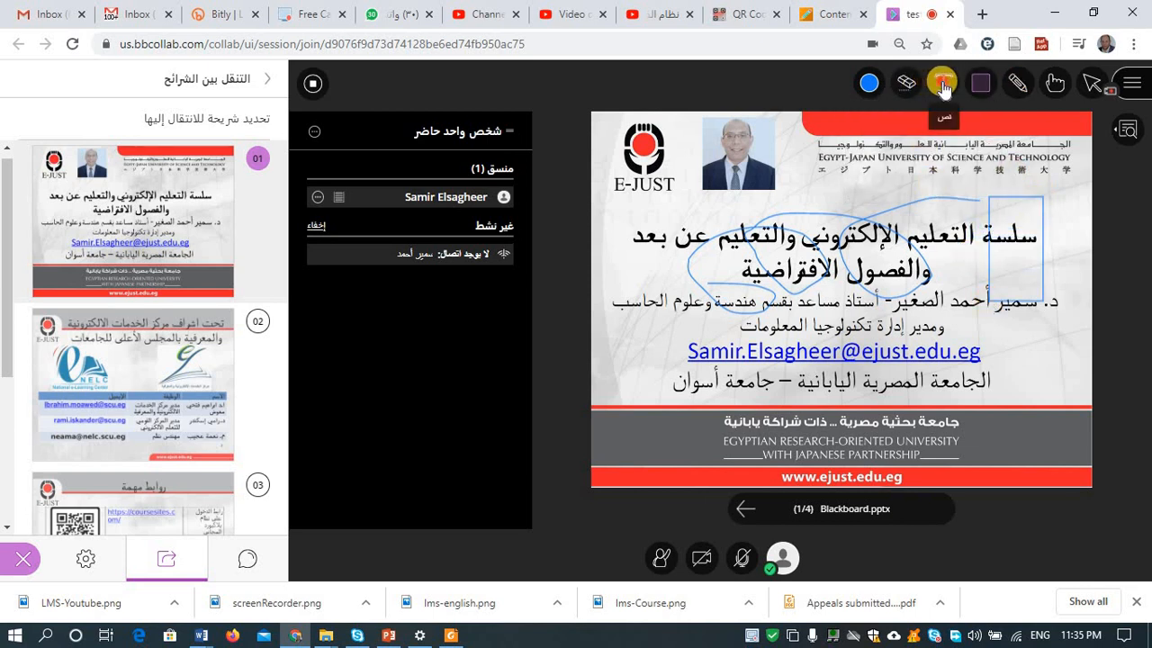
click(911, 88)
click(913, 87)
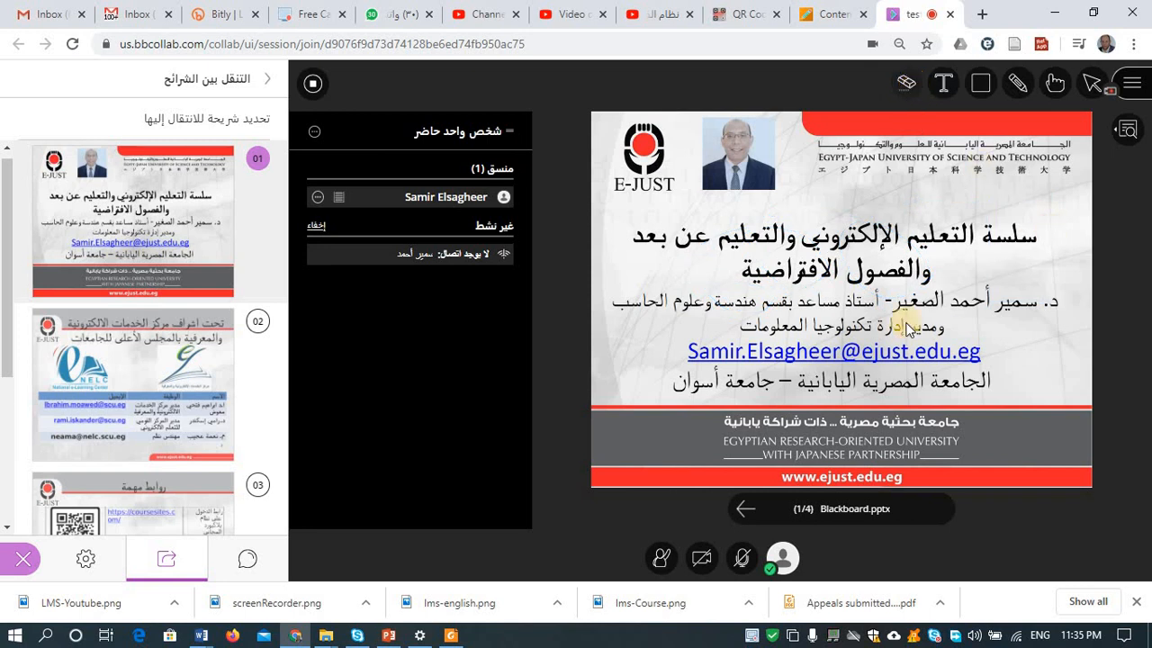
Step: Advance the shared Blackboard.pptx presentation to slide 3 and stop sharing it
click(746, 510)
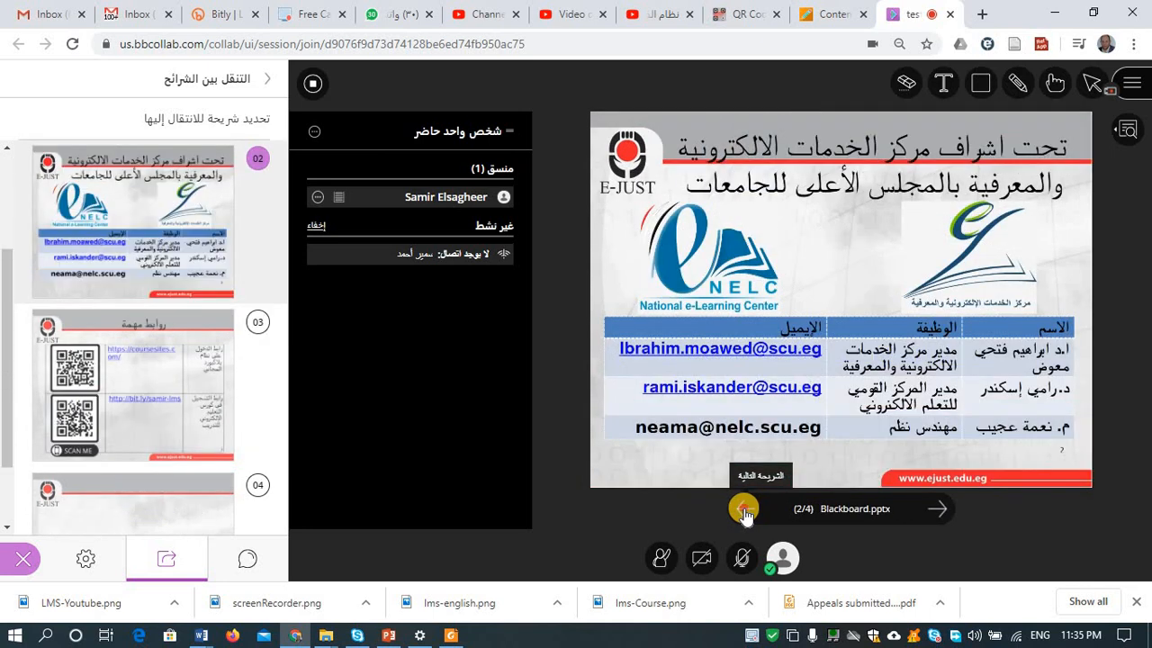
click(745, 512)
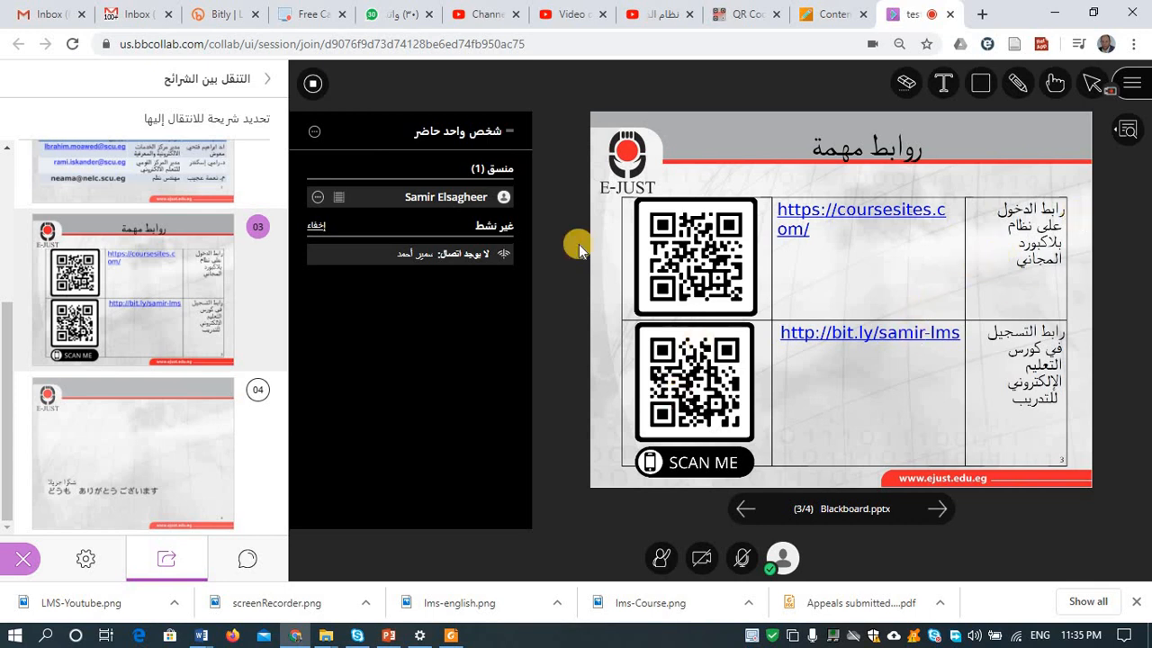
click(312, 84)
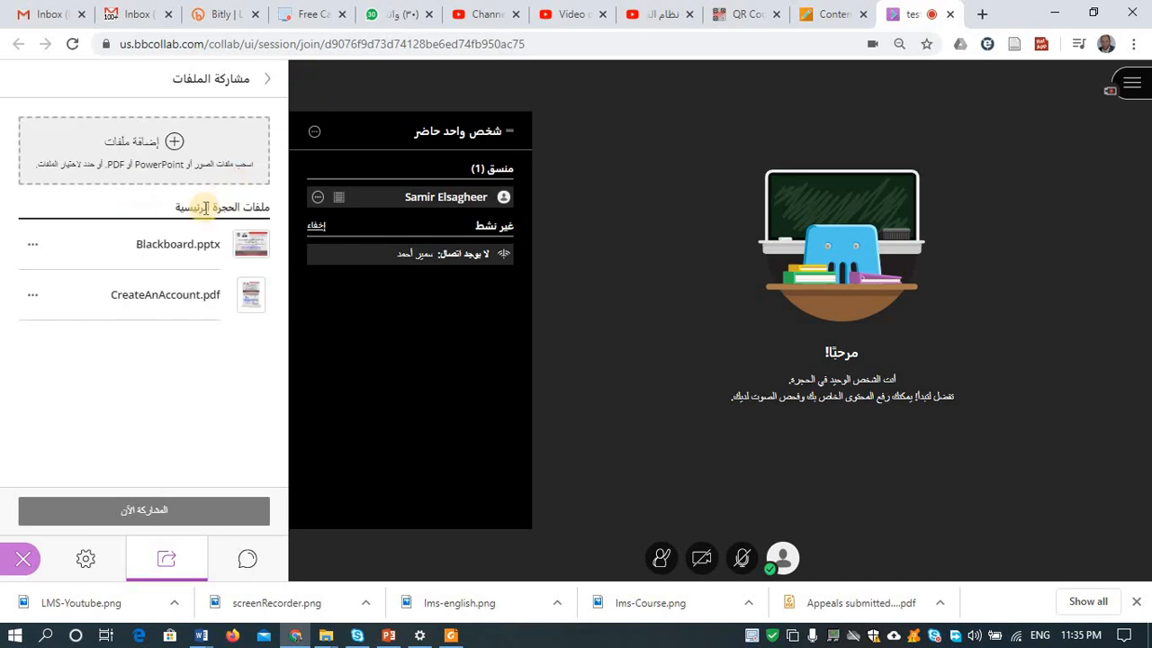
Step: Share CreateAnAccount.pdf from the main room files, starting with its second page
click(167, 302)
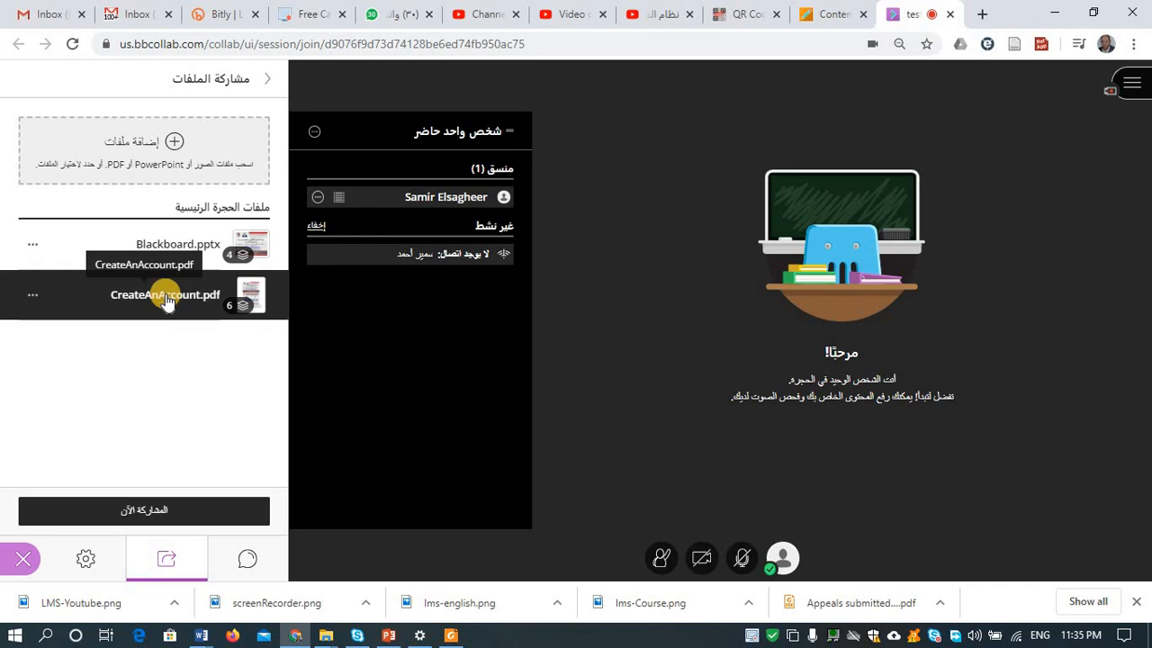
click(131, 510)
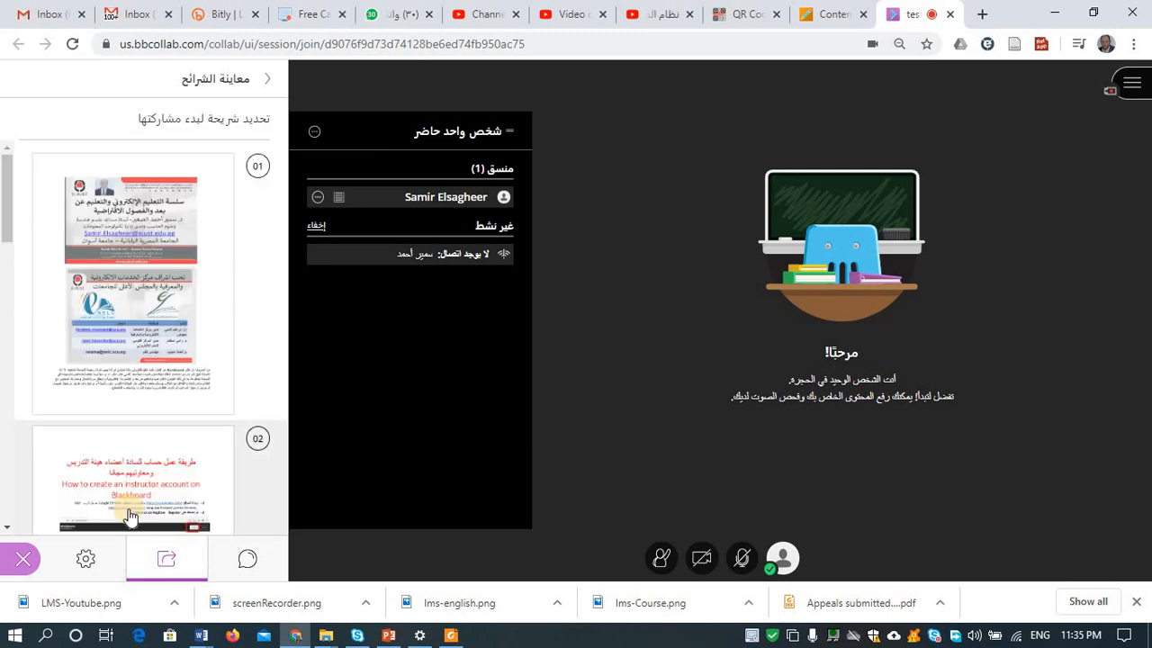
click(189, 470)
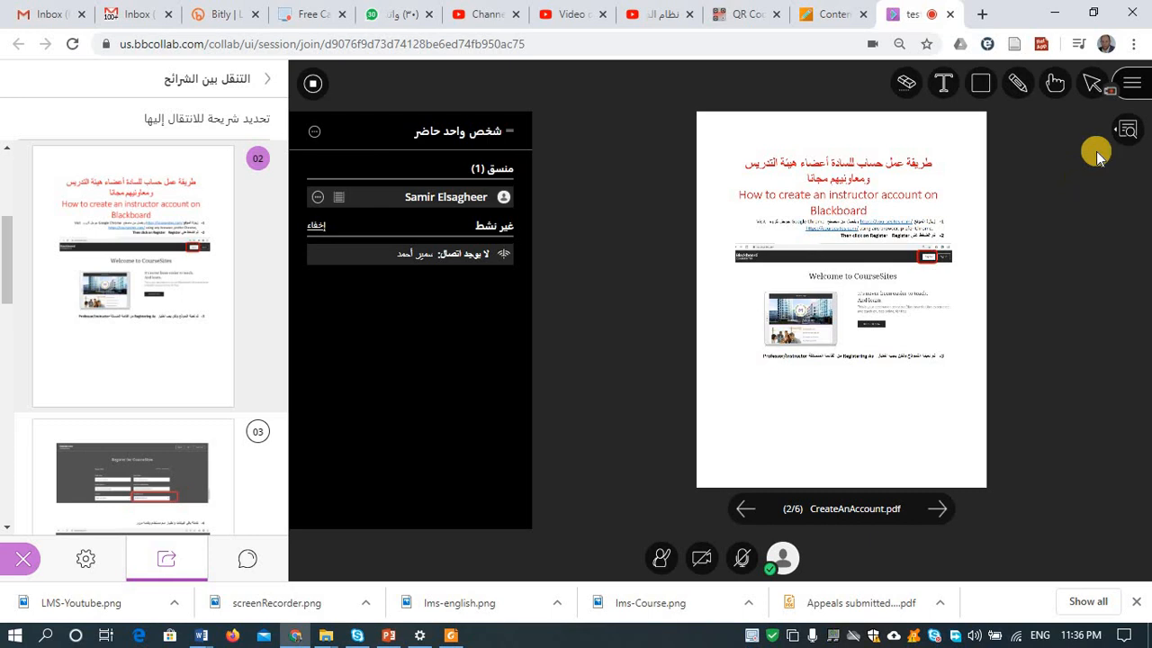
Step: Enlarge the shared PDF page and draw freehand pencil strokes over its heading about creating an instructor account
click(1124, 130)
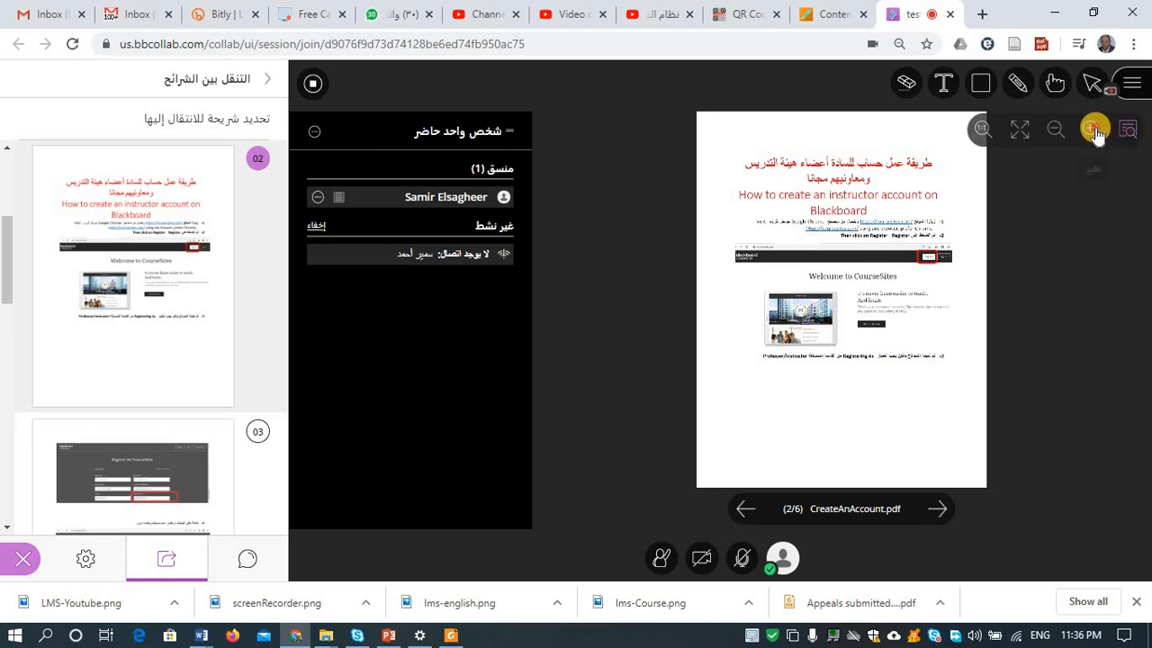
click(1091, 129)
click(1091, 129)
click(1092, 128)
click(1092, 128)
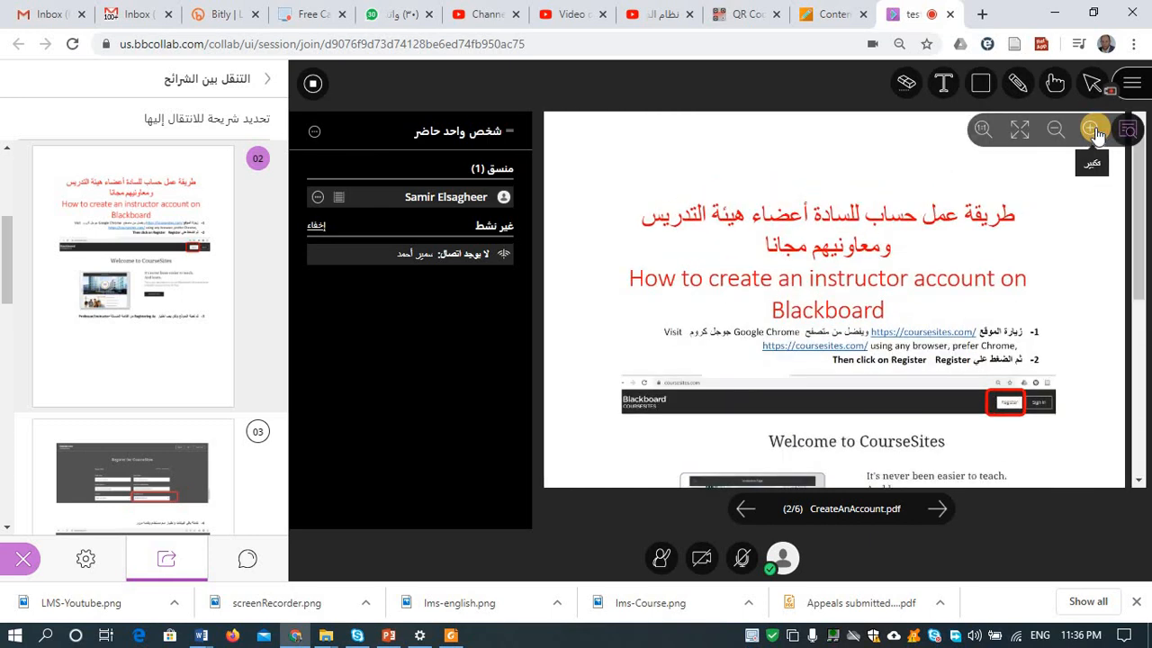
click(1092, 129)
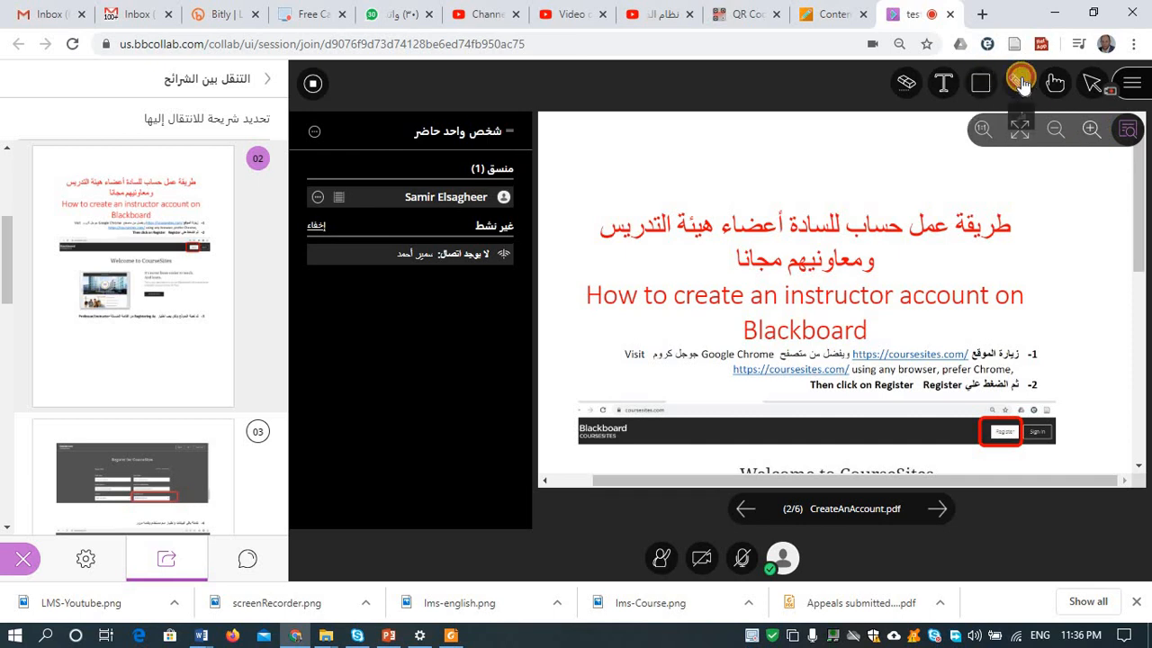
click(1017, 83)
mouse_move(970, 192)
mouse_down()
mouse_move(928, 234)
mouse_move(941, 254)
mouse_move(788, 270)
mouse_up()
mouse_move(916, 288)
mouse_down()
mouse_move(773, 371)
mouse_move(897, 259)
mouse_move(693, 349)
mouse_move(1040, 354)
mouse_up()
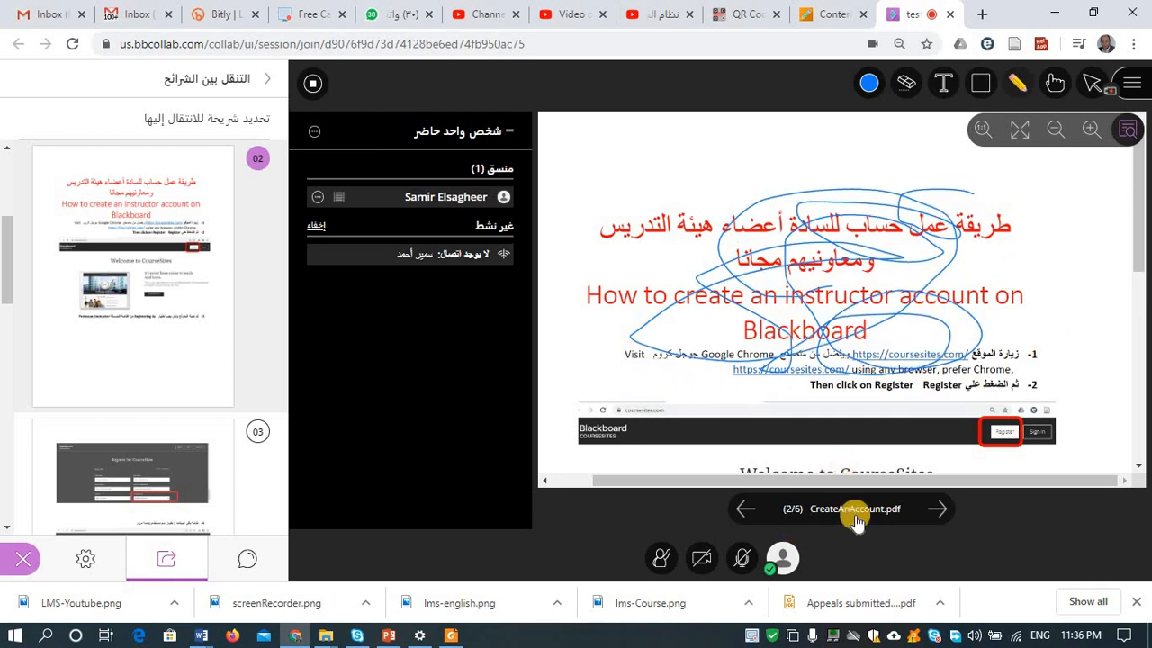
Step: Advance the shared CreateAnAccount.pdf to page 5 and stop sharing it
click(743, 513)
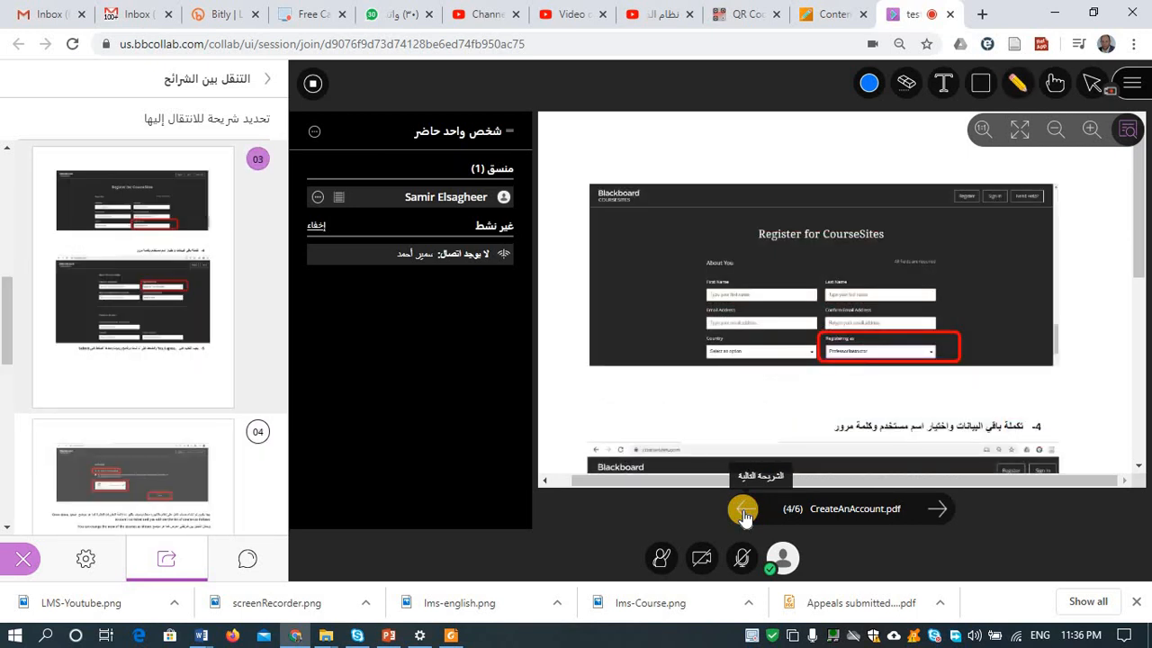
click(744, 512)
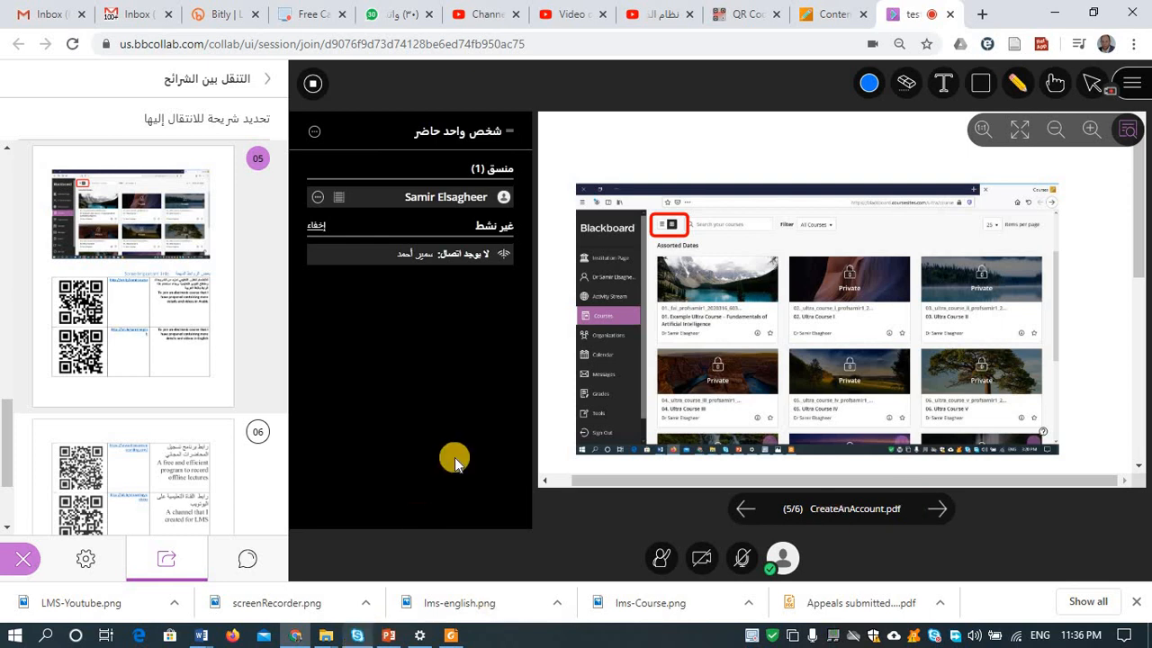
click(313, 83)
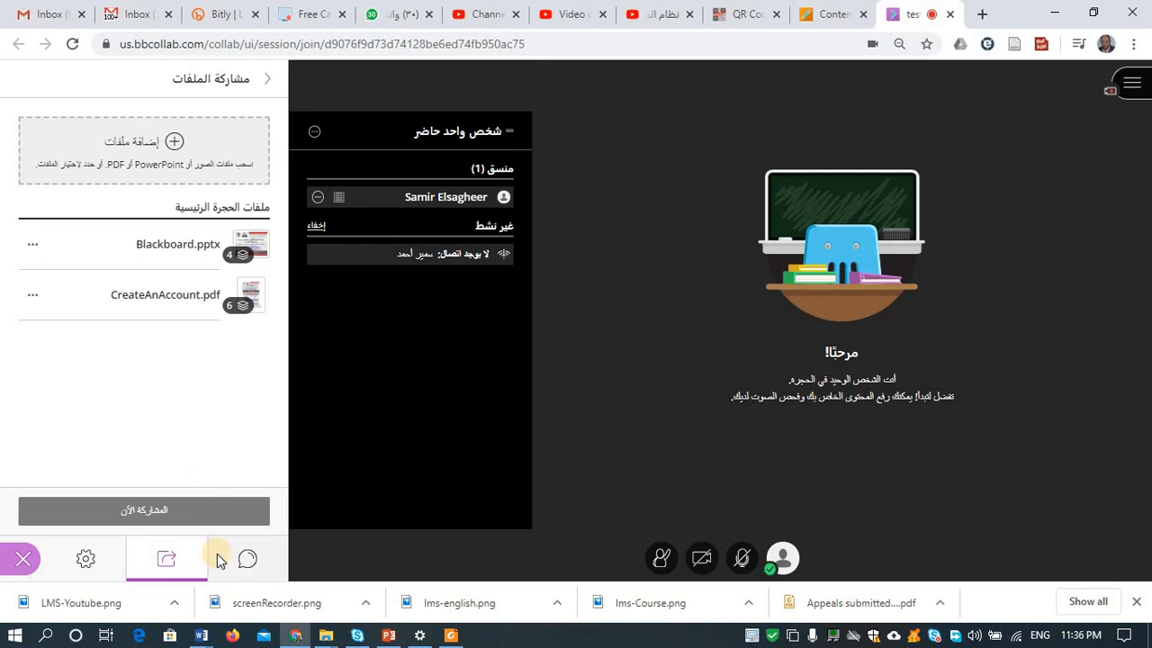
Step: Open the personal session settings and look through the audio, video and notification settings
click(80, 570)
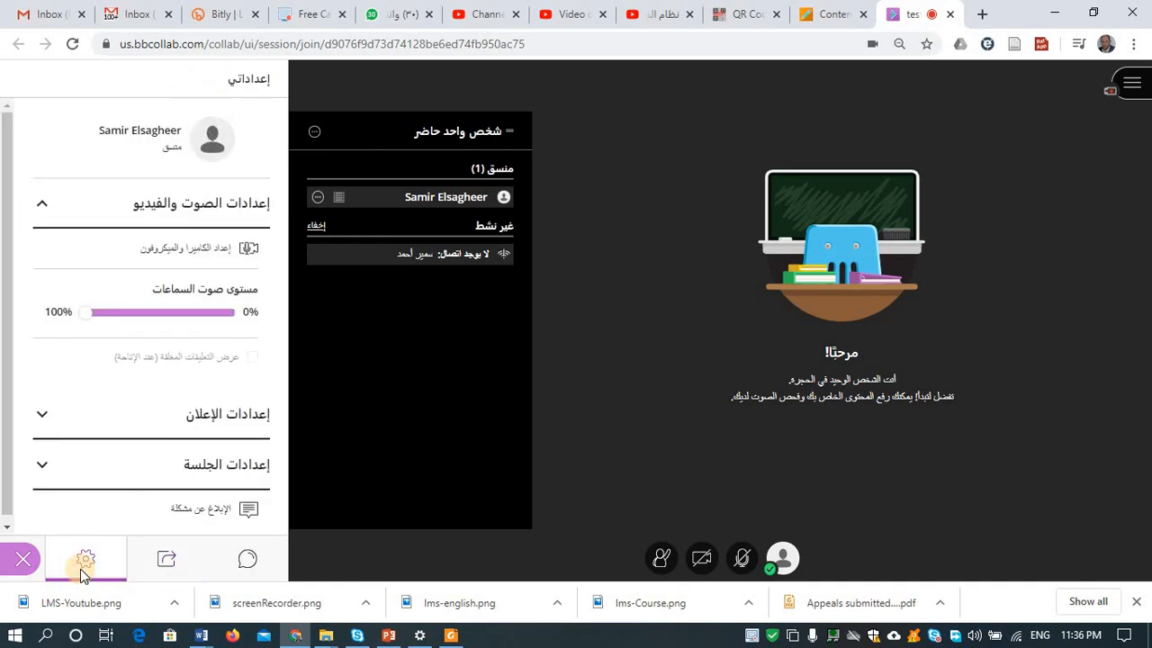
drag(135, 532, 256, 423)
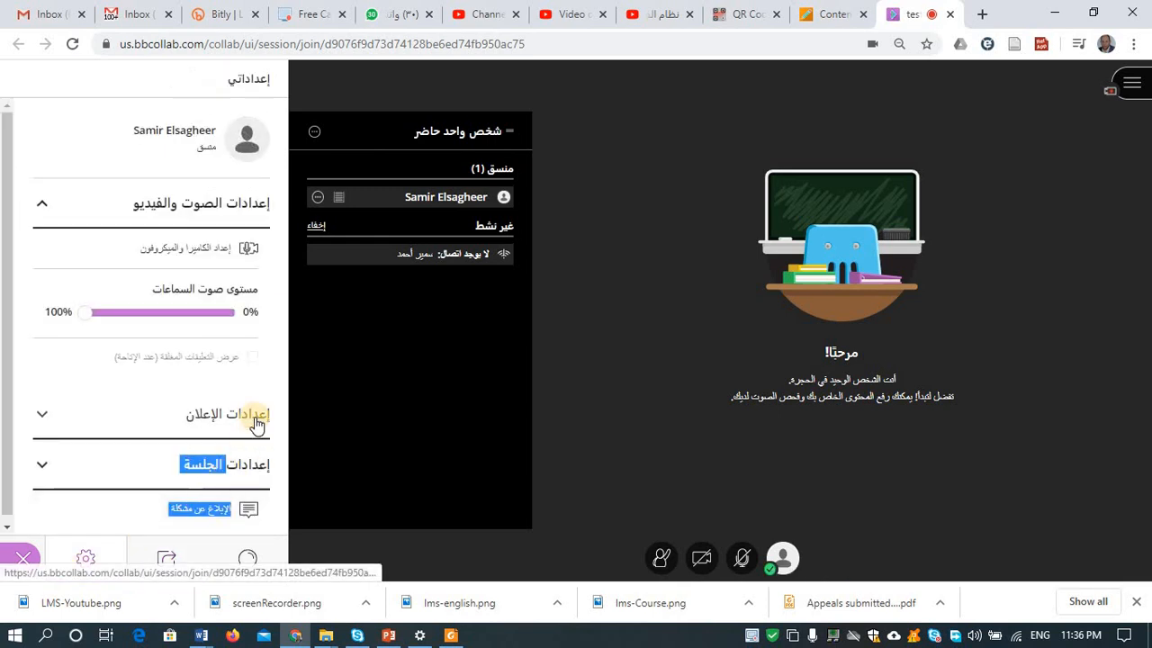
click(255, 417)
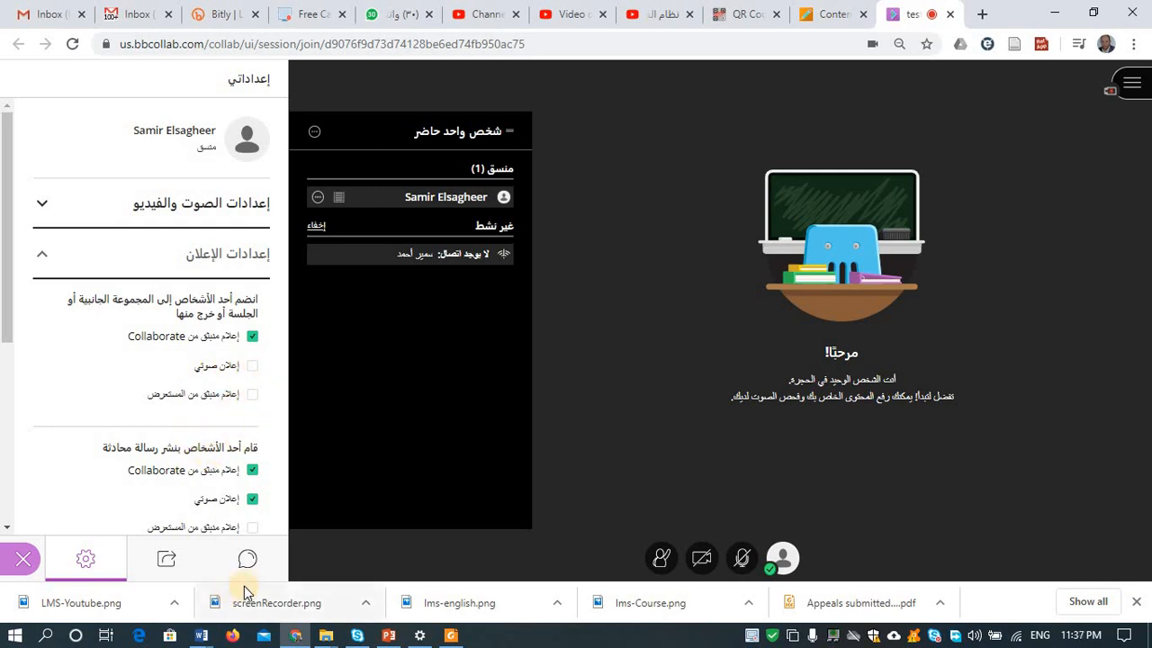
Step: Send the message "gdhdj" in the session's chat with everyone
click(255, 558)
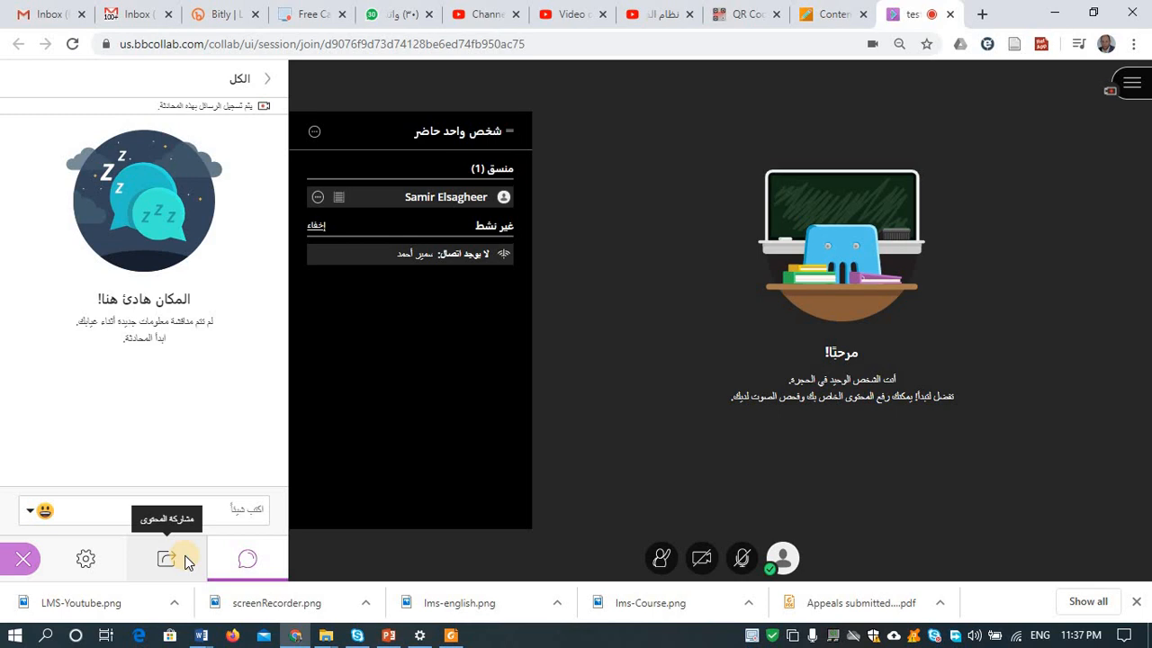
click(255, 511)
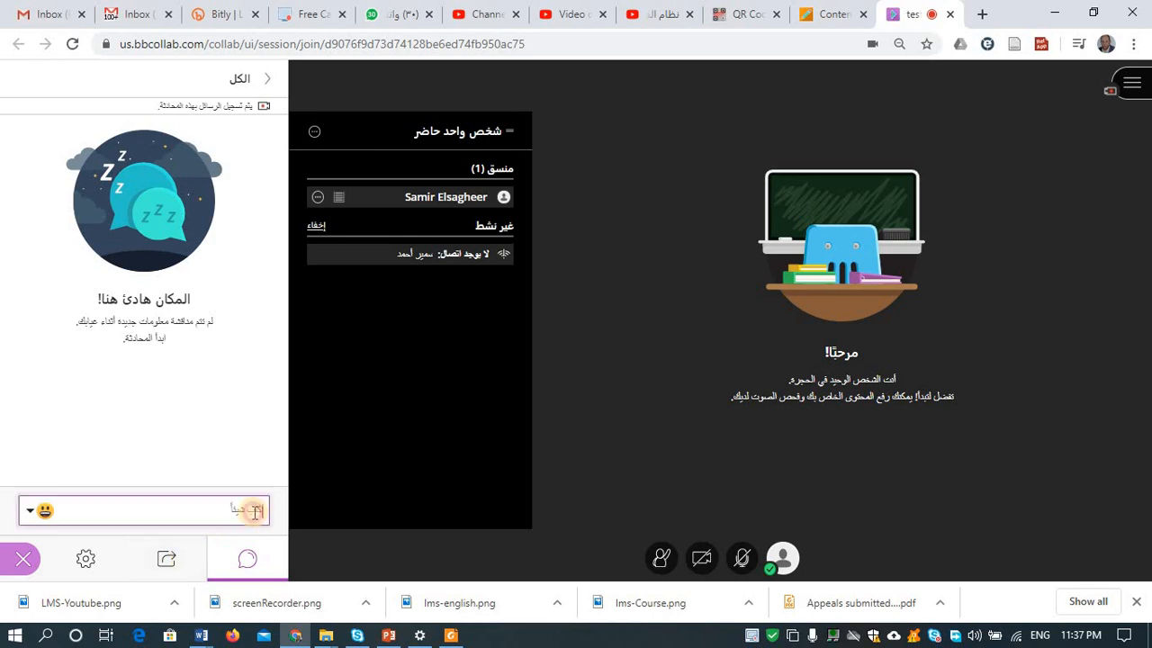
text(gdhdj)
key(Return)
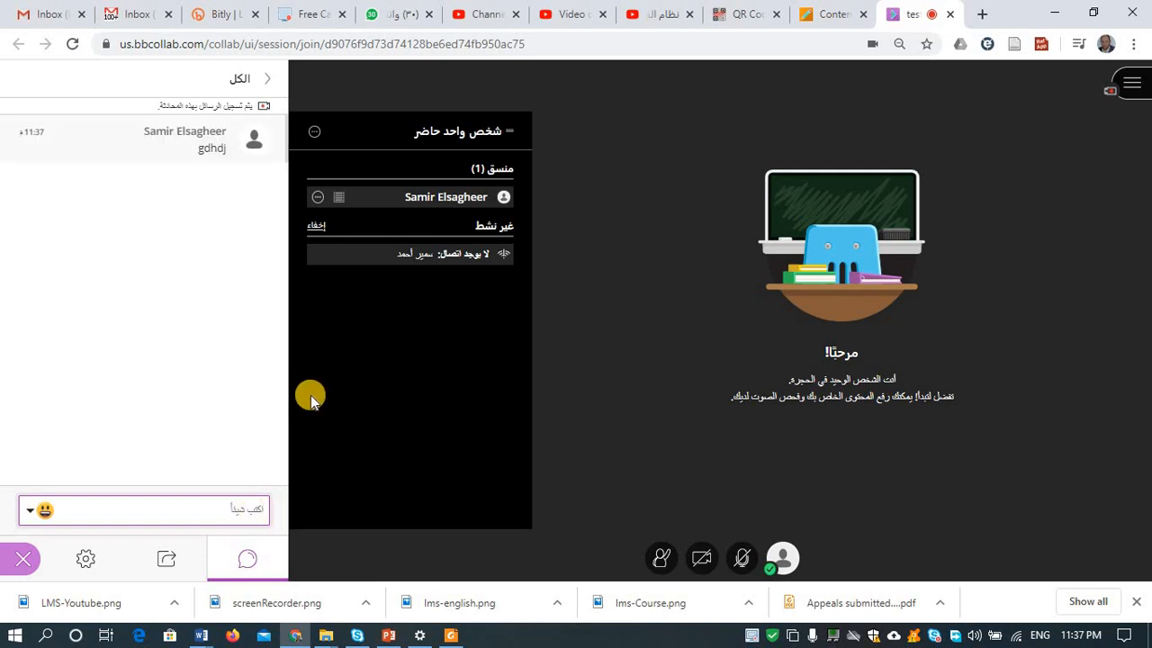
Step: Look at the attendee list's options for finding an attendee, attaching the panels and muting everyone
click(319, 141)
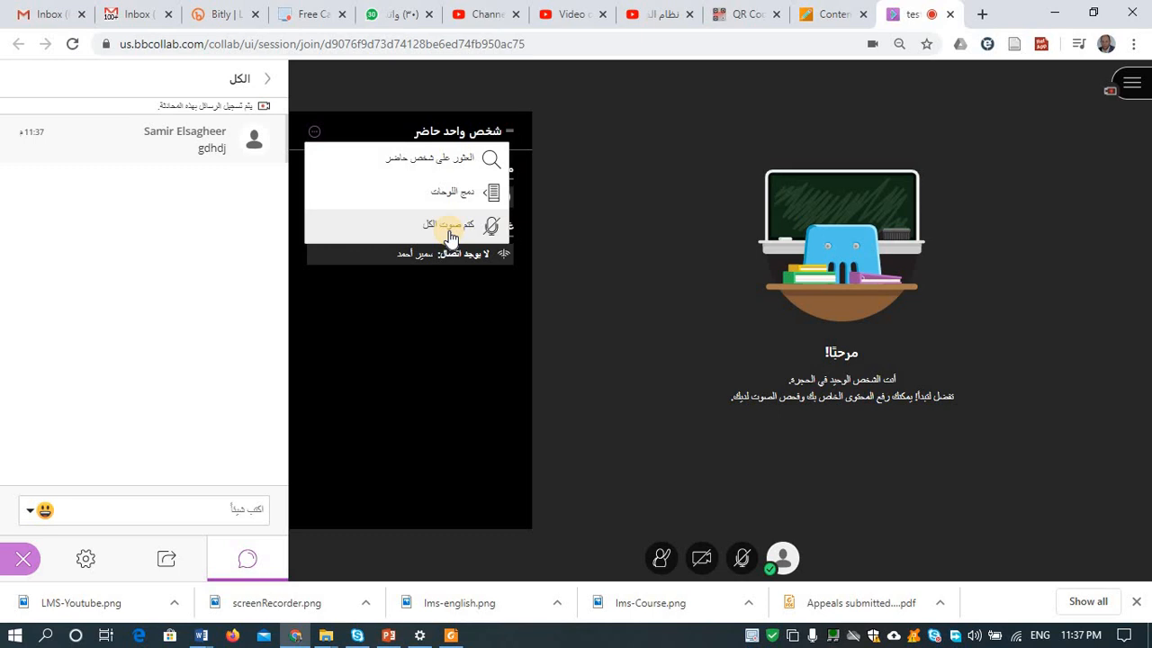
click(465, 294)
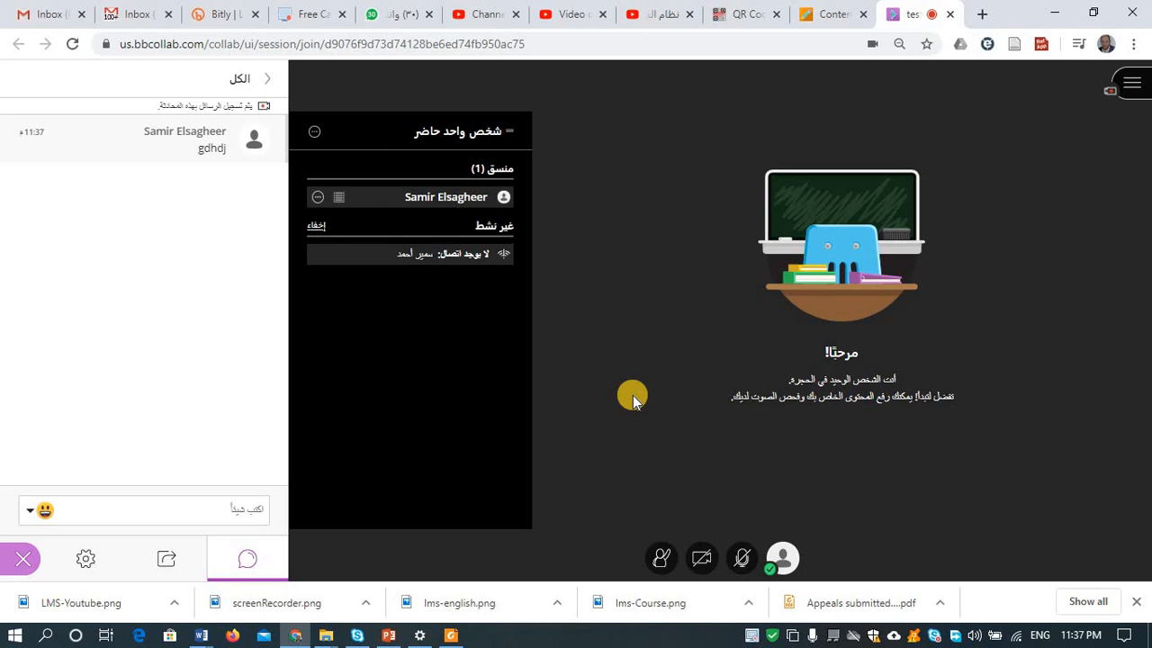
Step: Leave the test session, submit a "very good" audio and video rating, and close the session's browser tab
click(1129, 85)
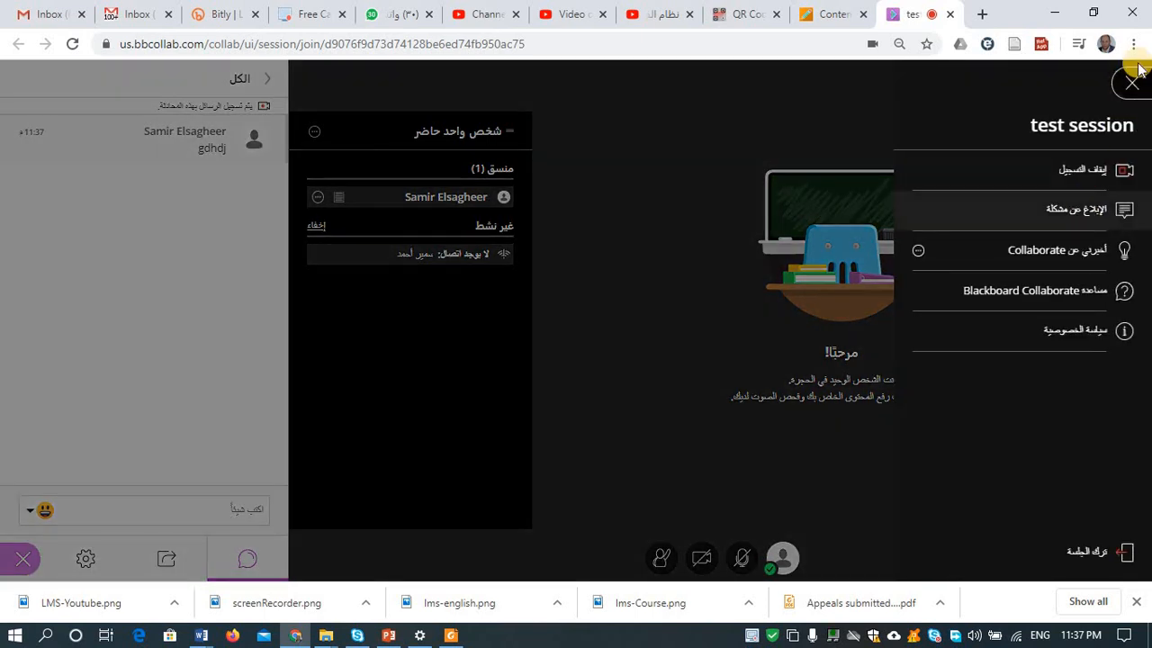
click(1089, 557)
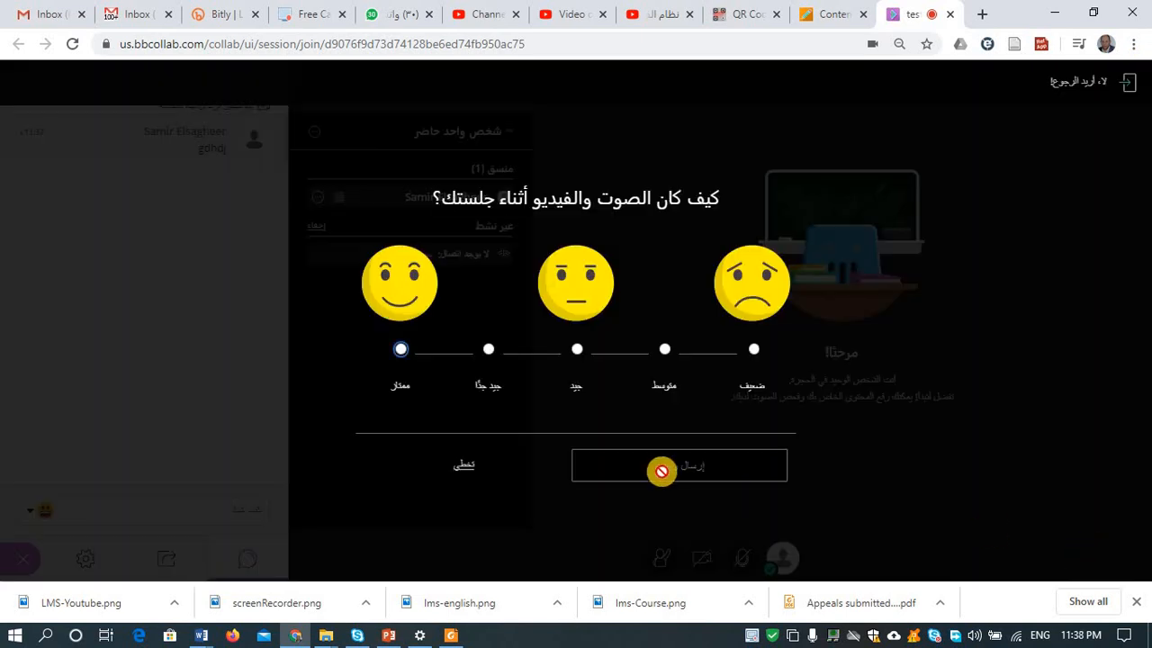
click(488, 350)
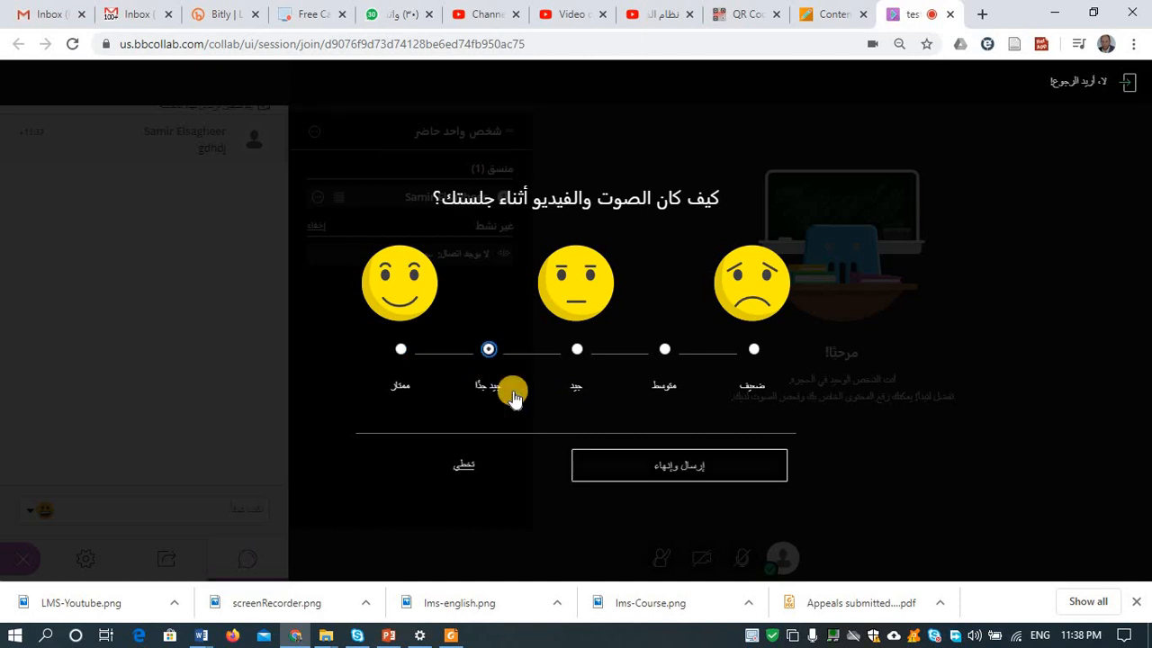
click(655, 475)
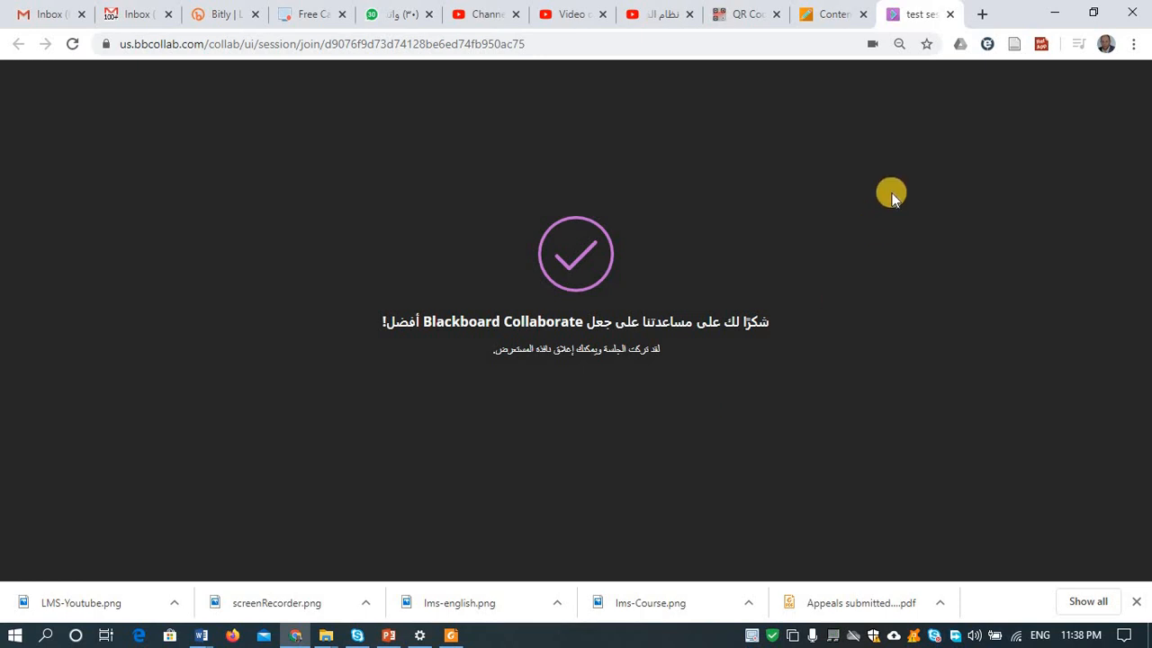
click(951, 15)
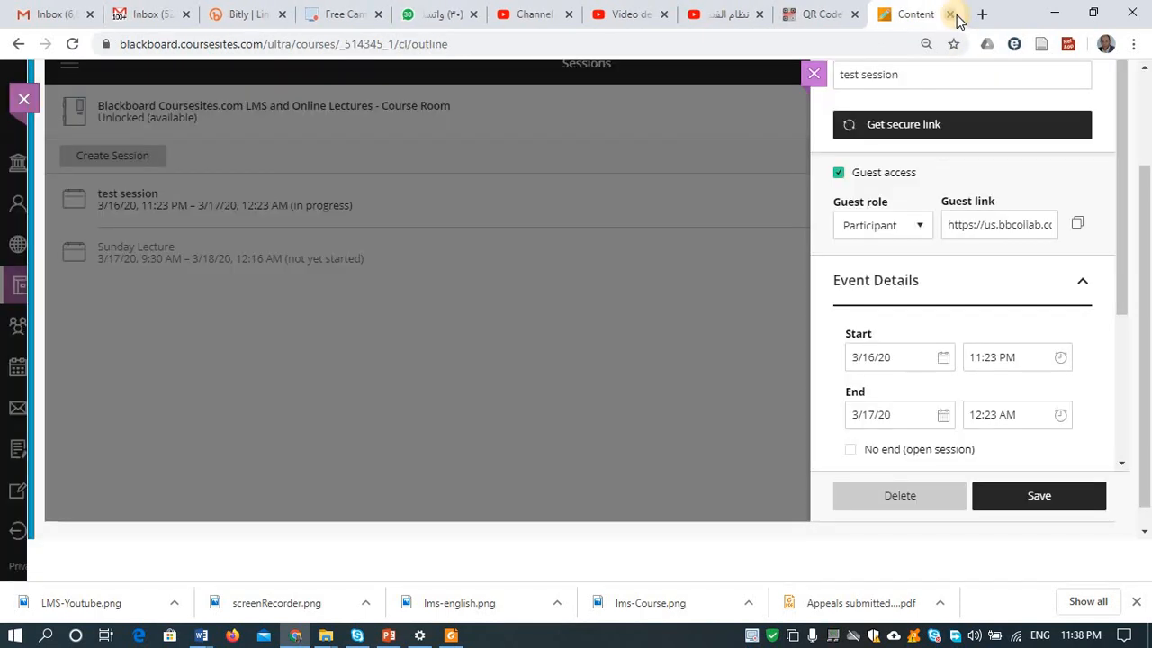
Step: Reopen the test session's settings, set its end time to 11:40 PM and save the session
click(815, 76)
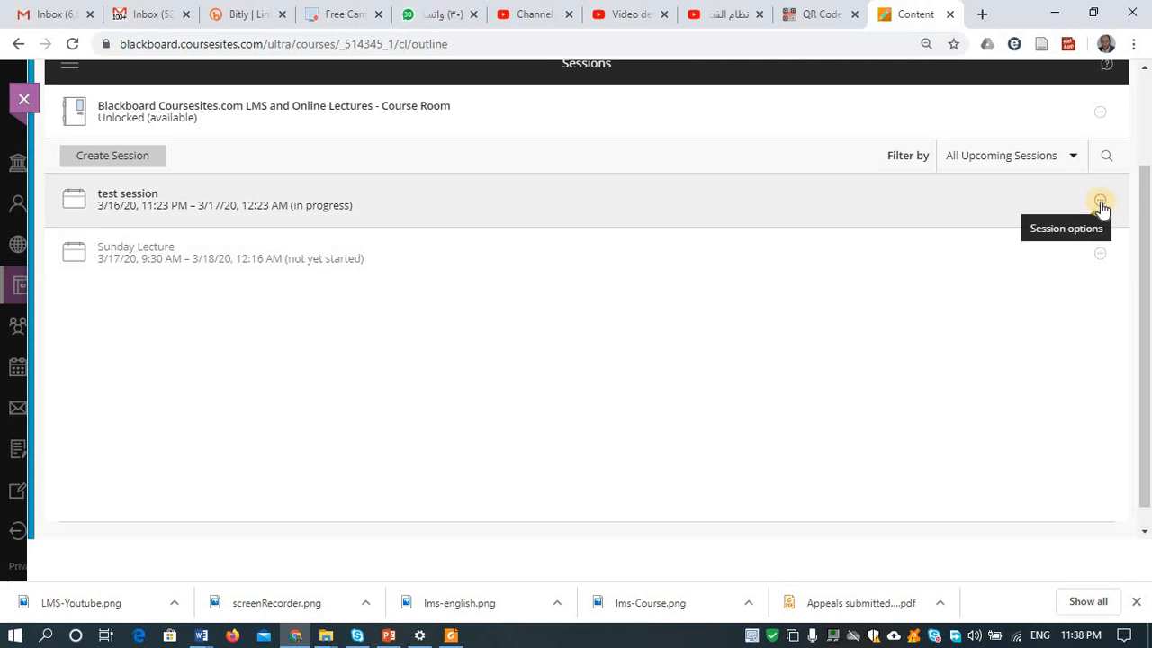
click(1100, 201)
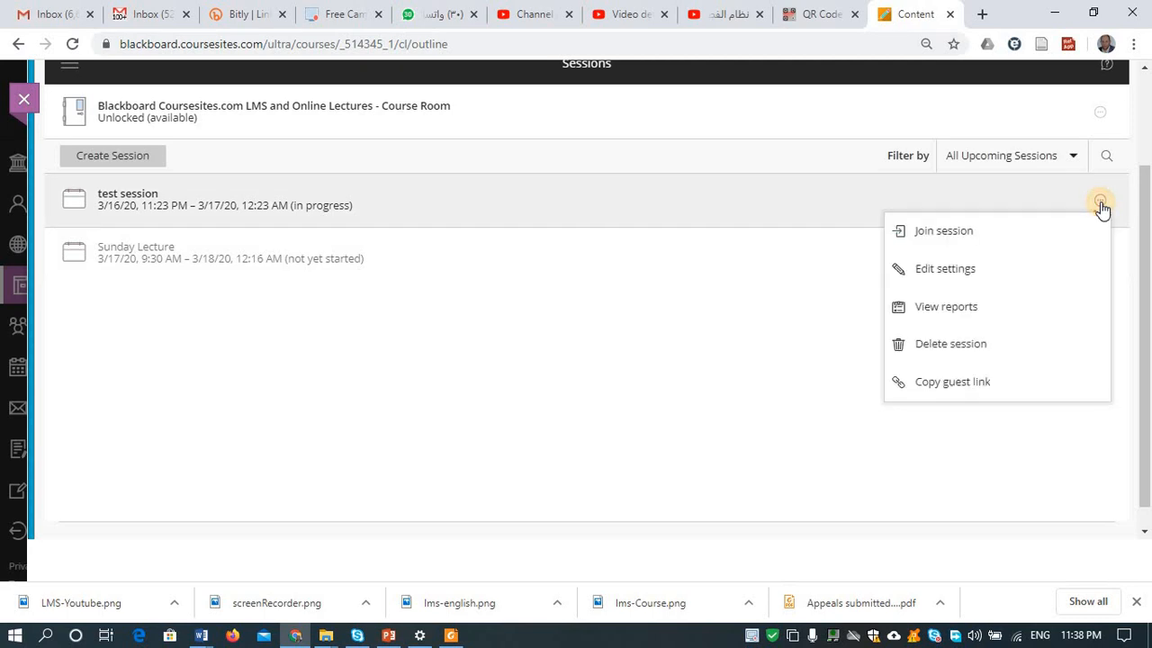
click(286, 208)
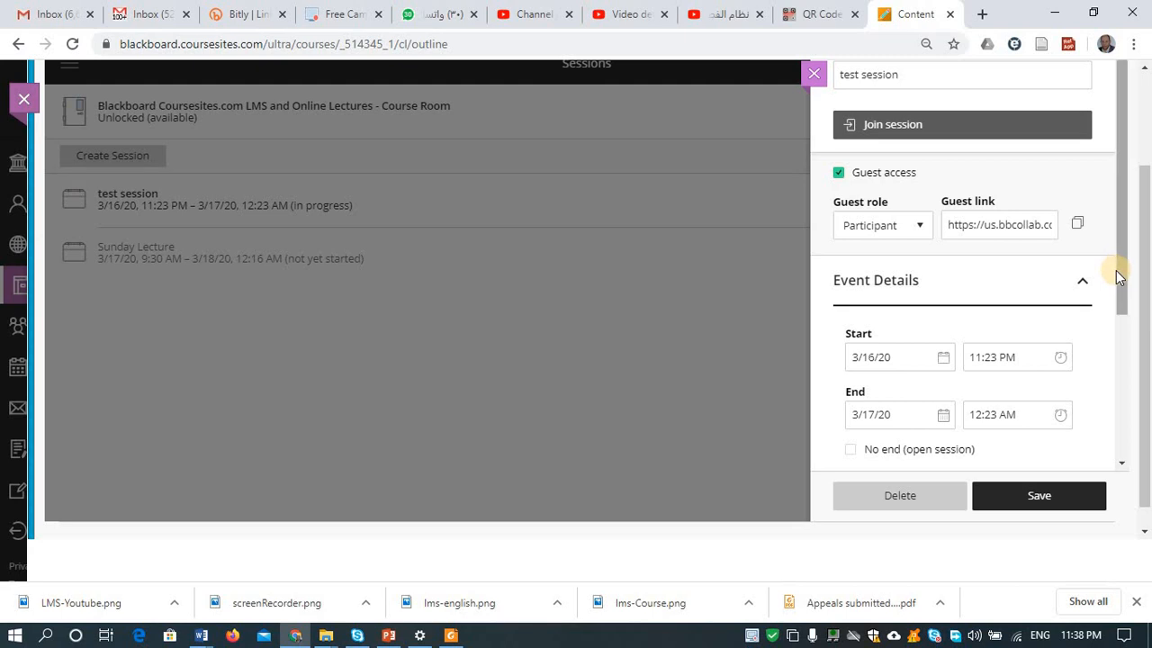
drag(1116, 273, 1111, 321)
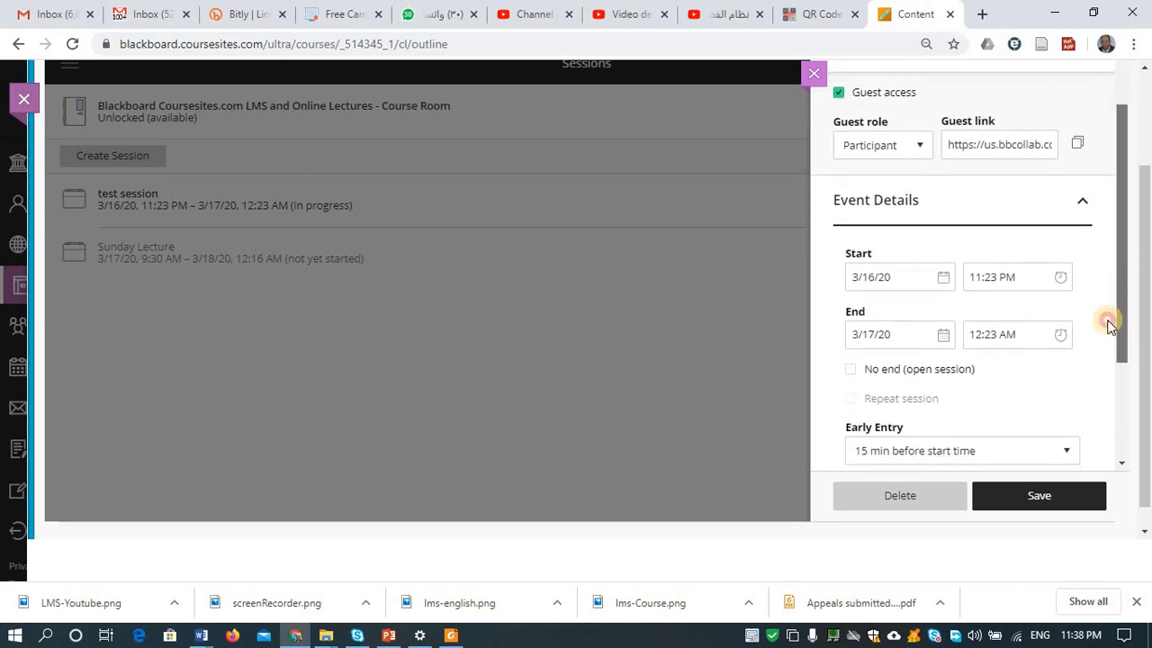
click(979, 335)
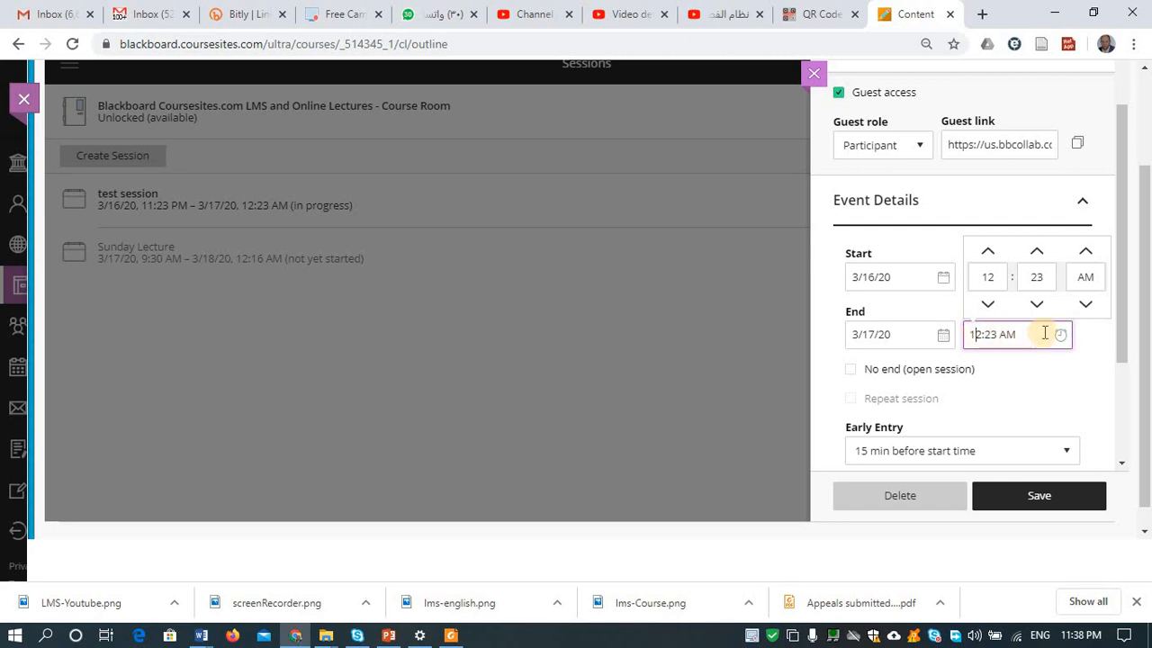
click(987, 305)
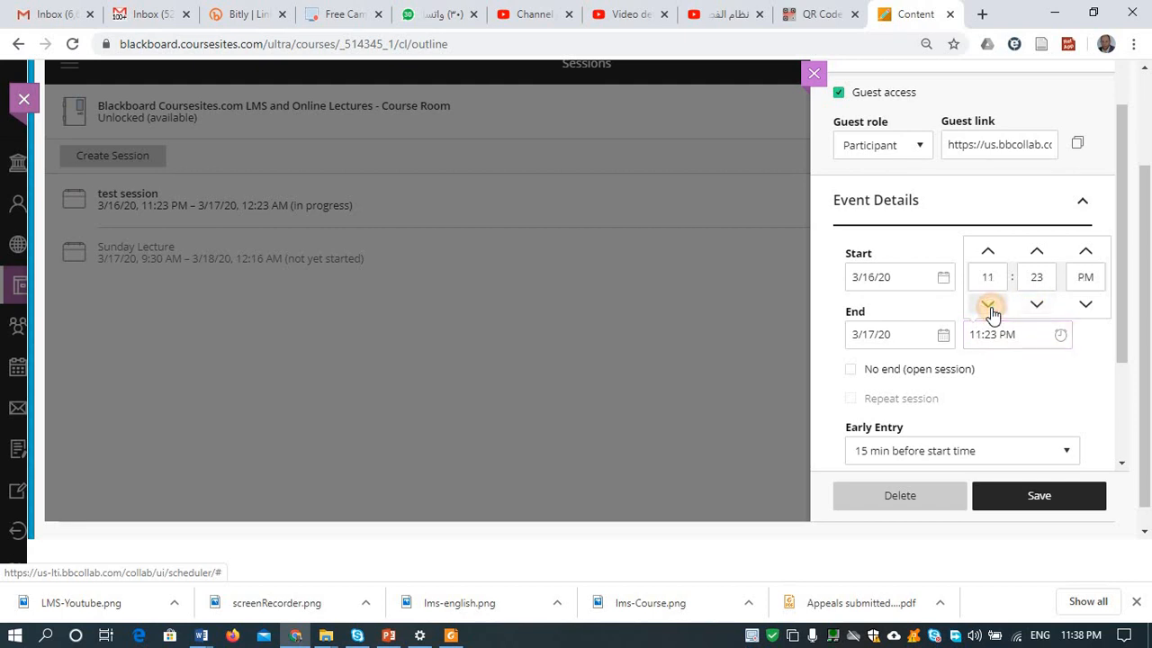
click(1037, 254)
click(1036, 254)
click(1036, 254)
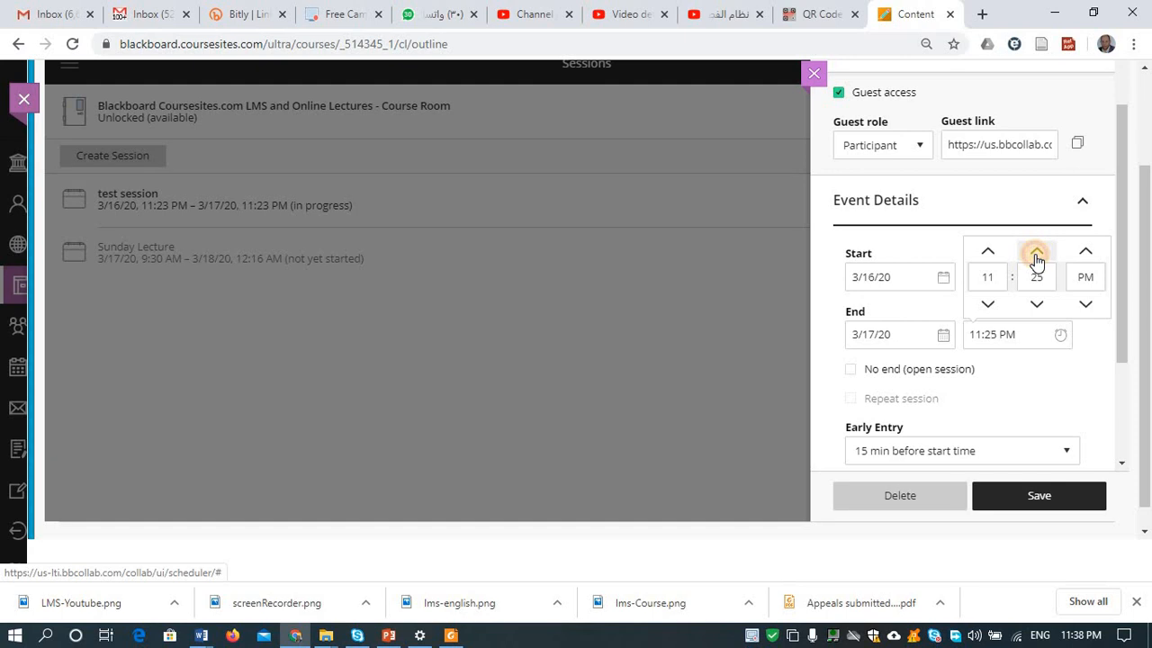
click(1036, 254)
click(1036, 254)
click(1036, 254)
click(1036, 254)
click(1036, 254)
click(1036, 253)
click(1036, 254)
click(1036, 254)
click(1036, 254)
click(1036, 253)
click(1036, 254)
click(1036, 253)
click(1036, 254)
click(1036, 253)
click(1038, 502)
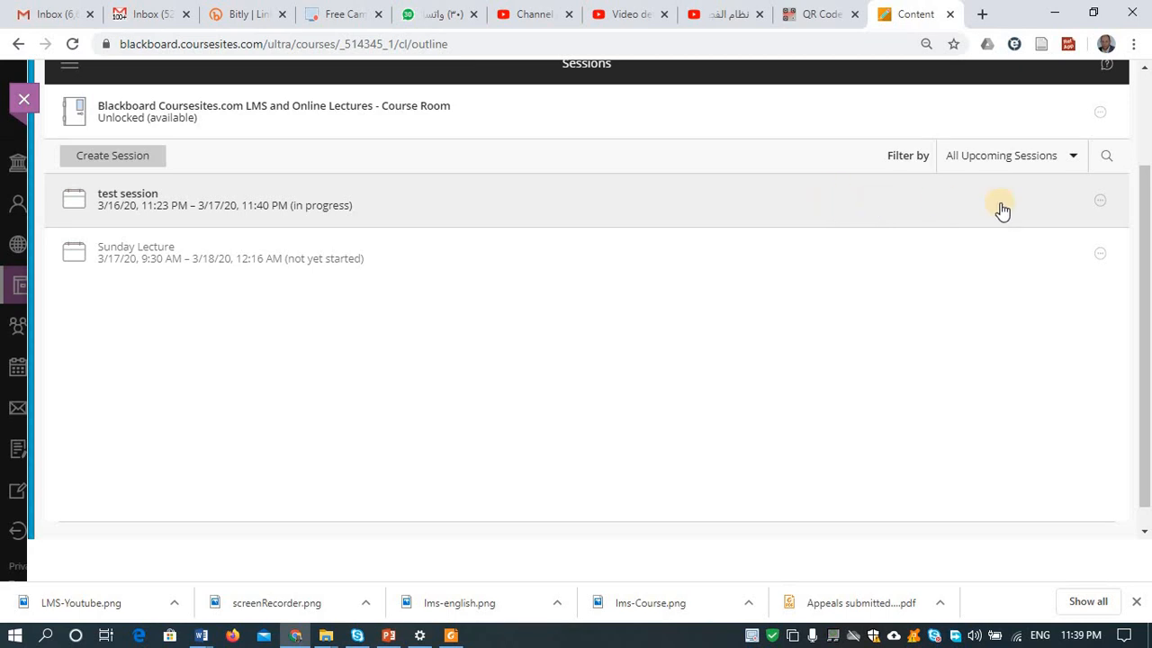
Step: Look at the test session's options, open the course room's settings to view them, and close the settings
click(1099, 203)
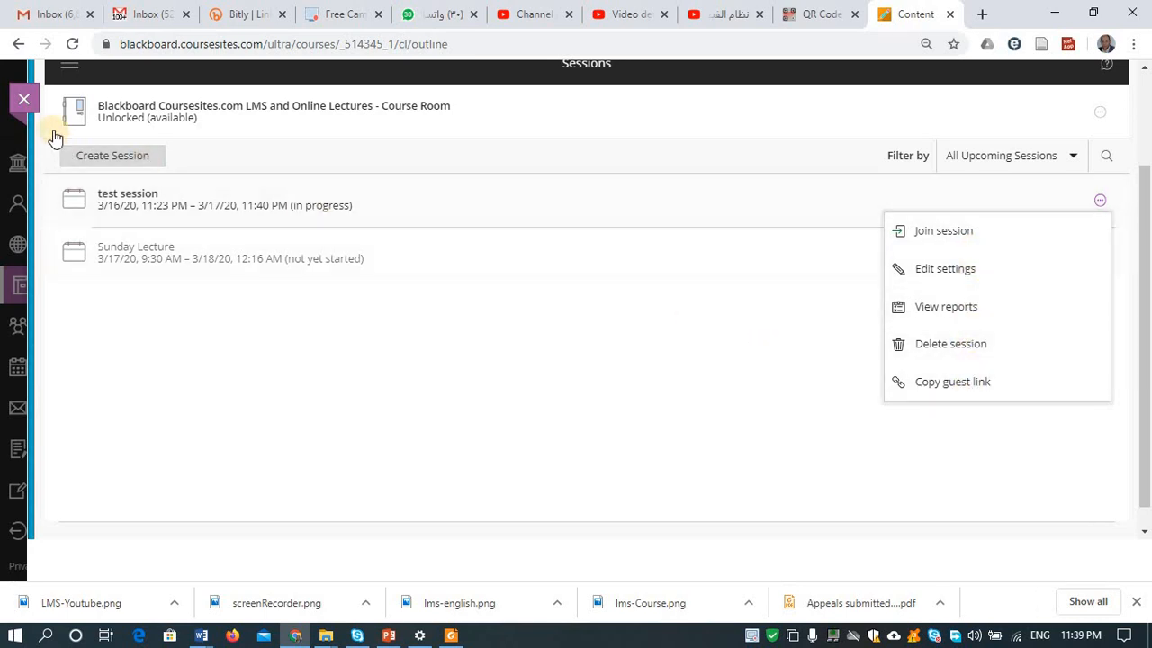
click(209, 117)
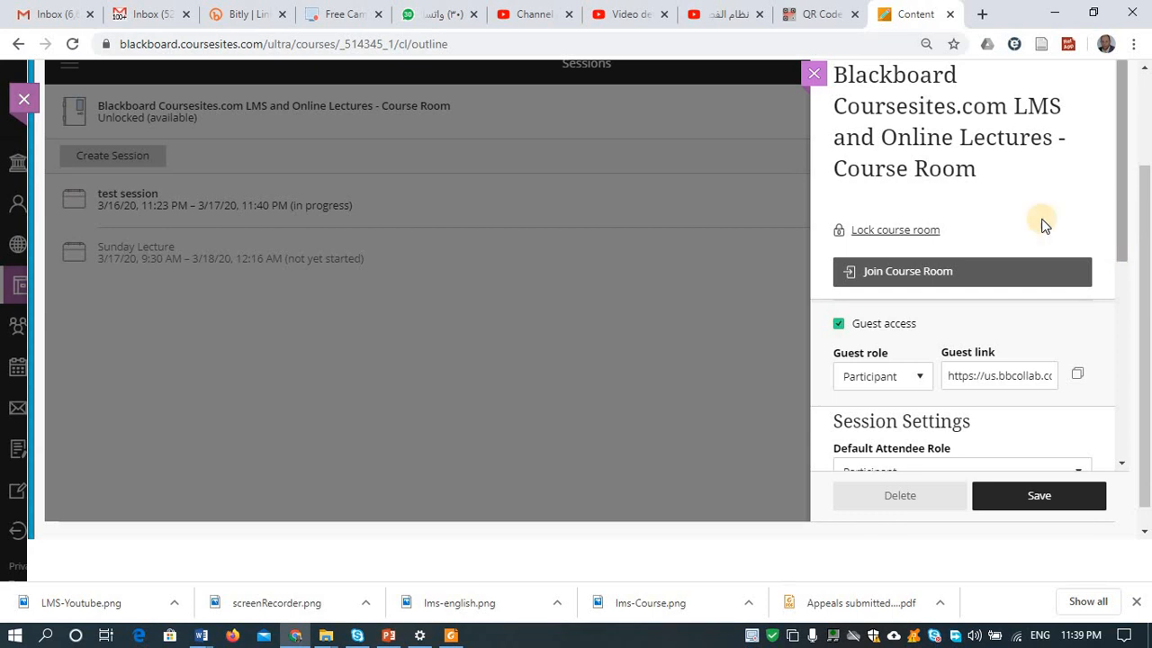
click(814, 74)
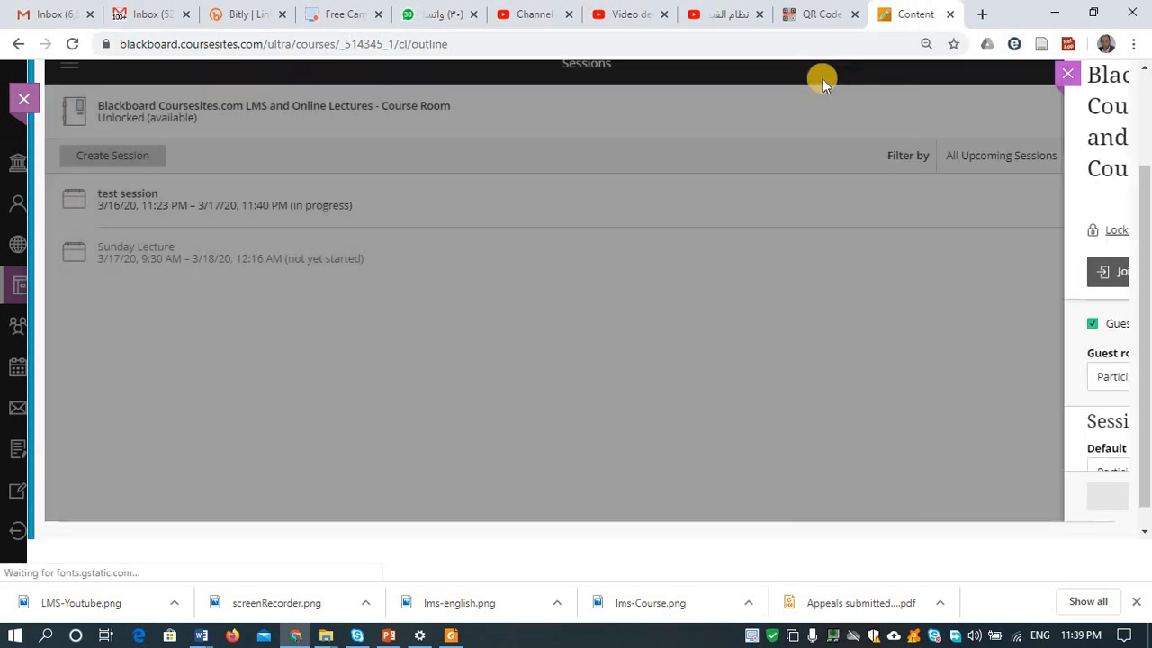